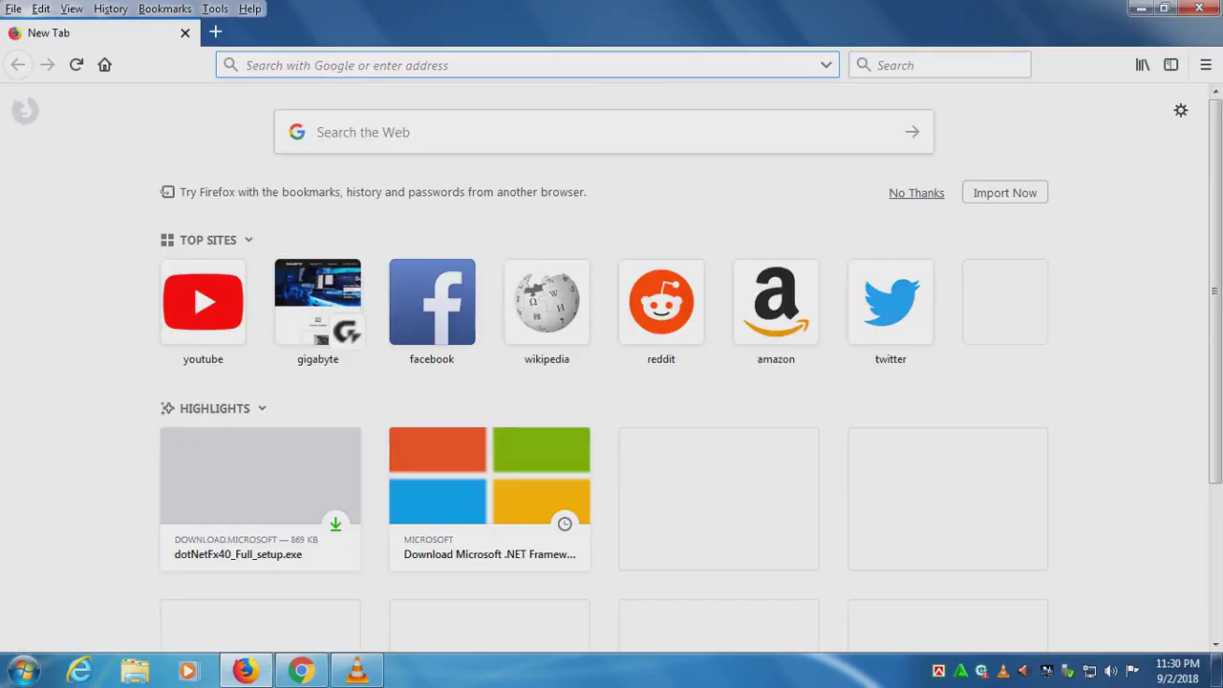
Open Google in Firefox and search for 'Epson L380'.
text(goog)
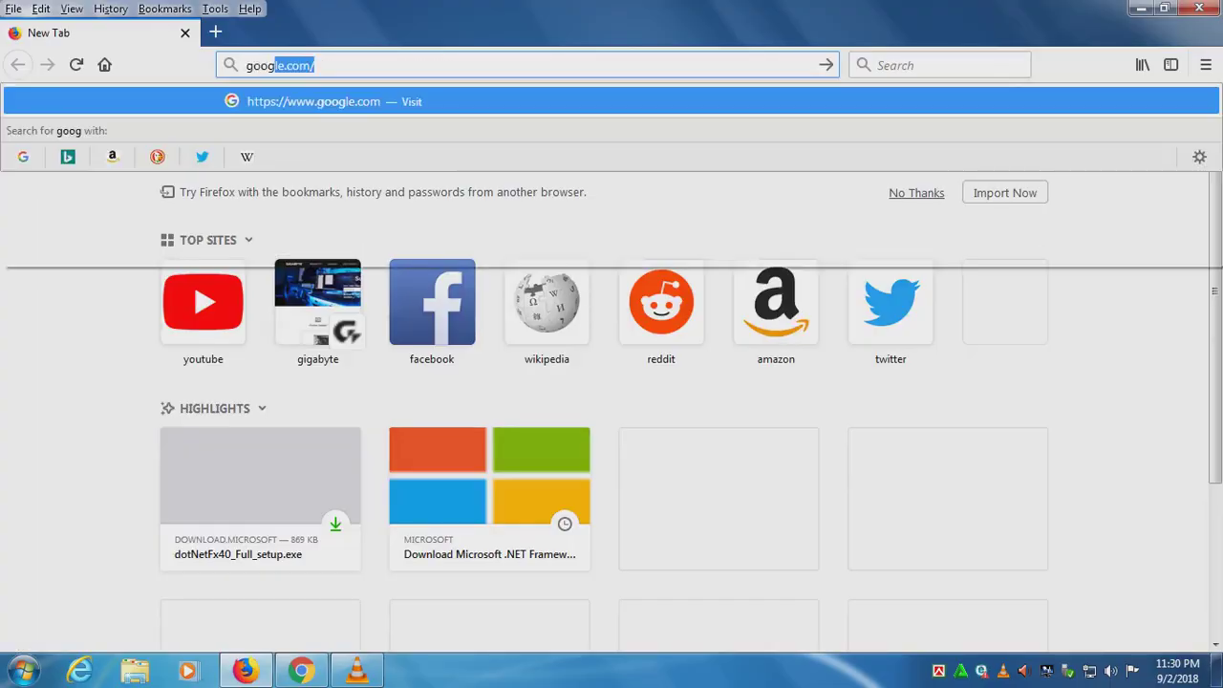
key(Return)
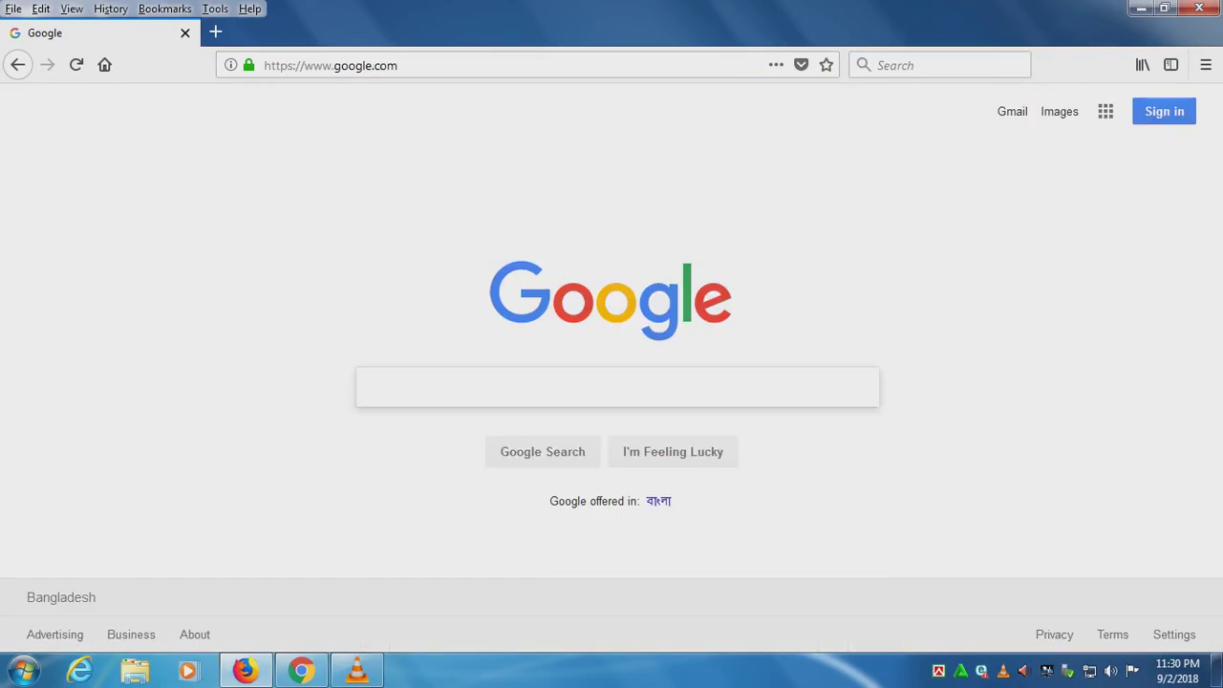
text(Epson L)
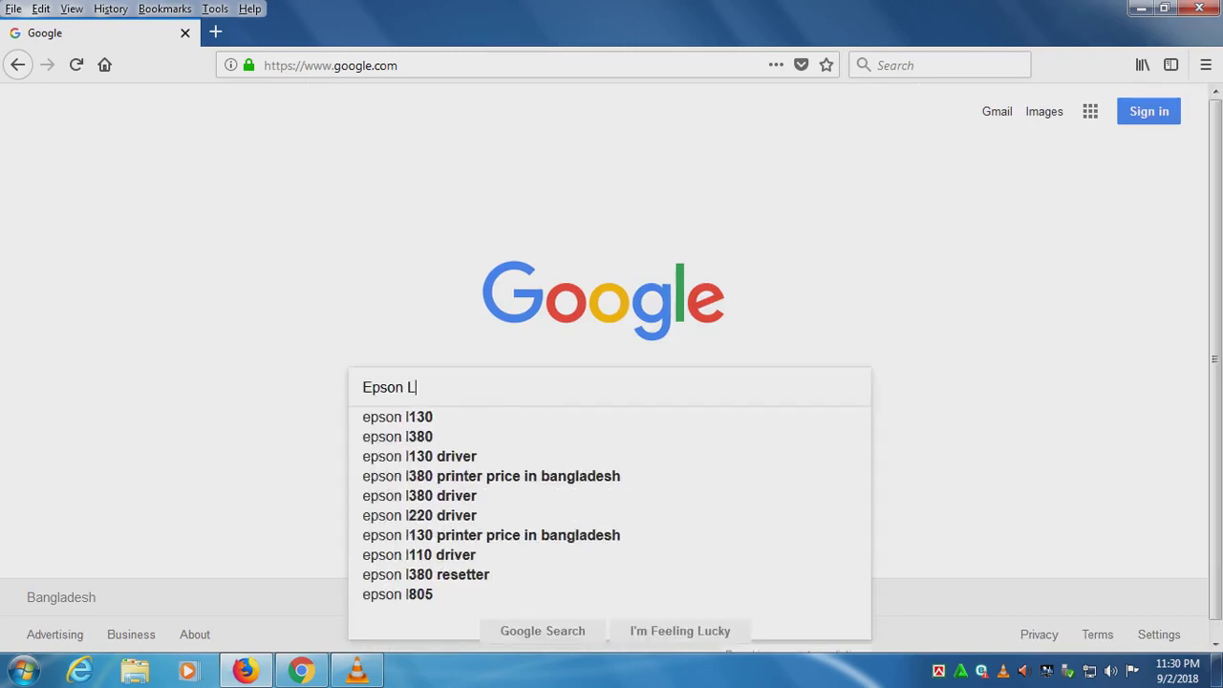
text(380)
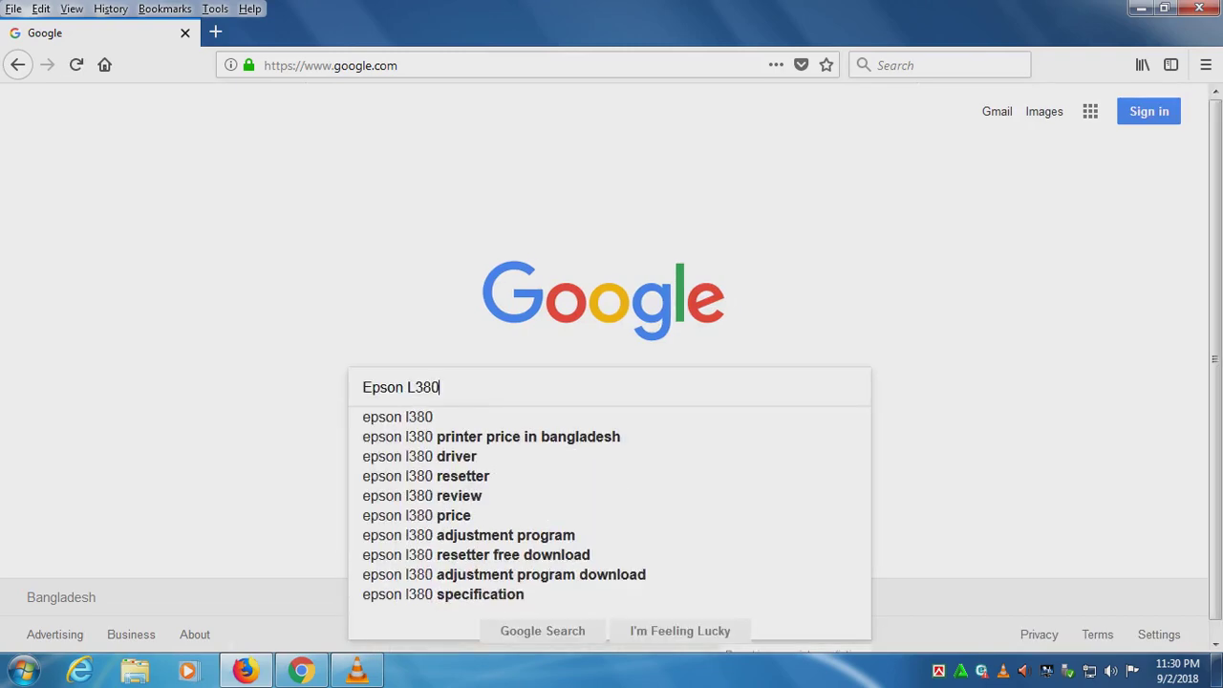
key(Down)
key(Return)
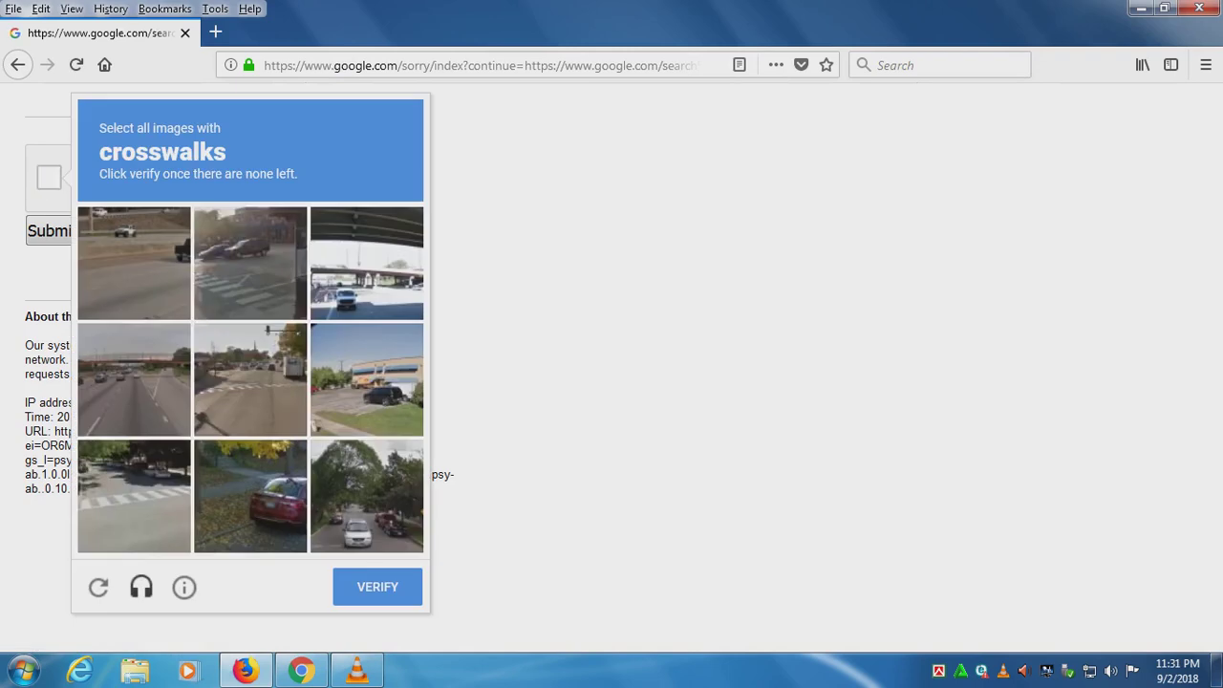
Select the three crosswalk tiles in Google's reCAPTCHA image check.
click(251, 263)
click(250, 379)
click(134, 496)
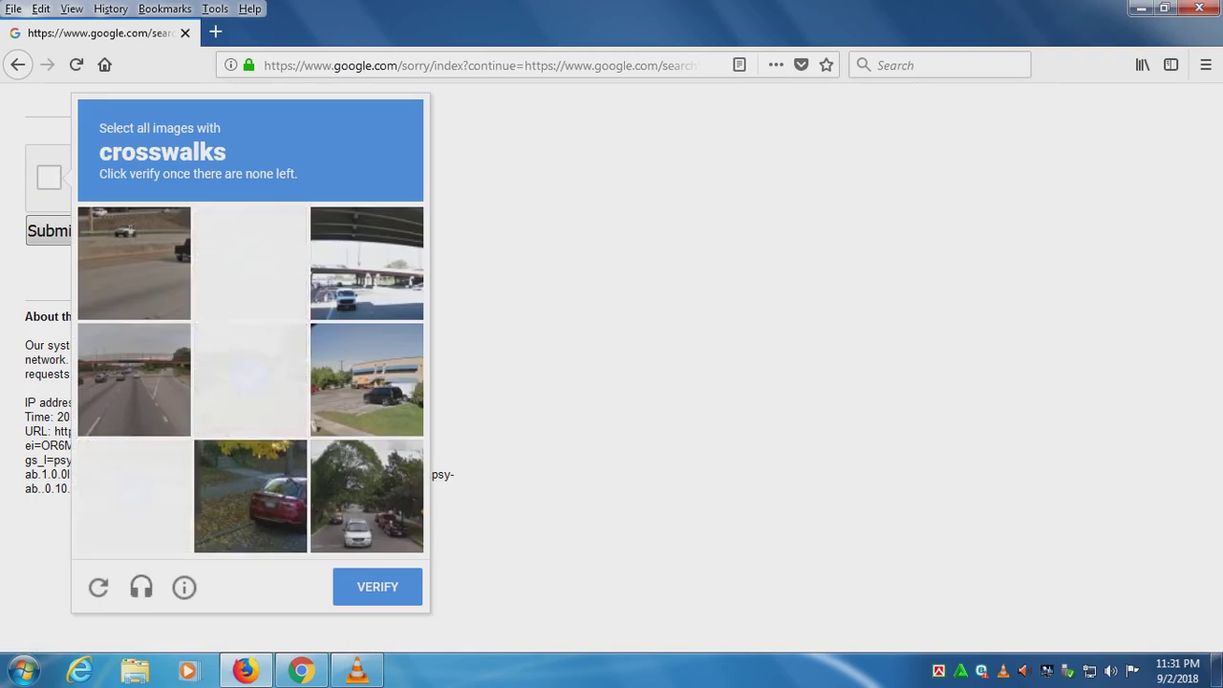
right_click(1002, 671)
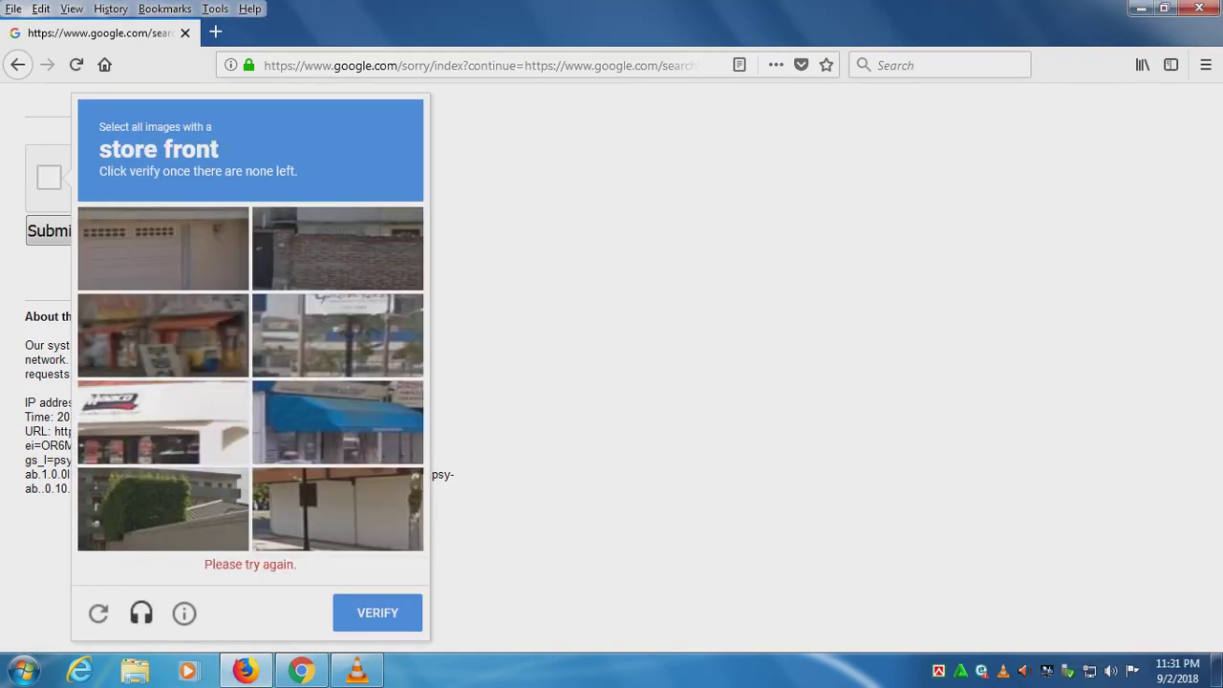
Select the storefront tiles, then append 'driver for windows 7 32 bit' to the query.
click(338, 422)
click(162, 420)
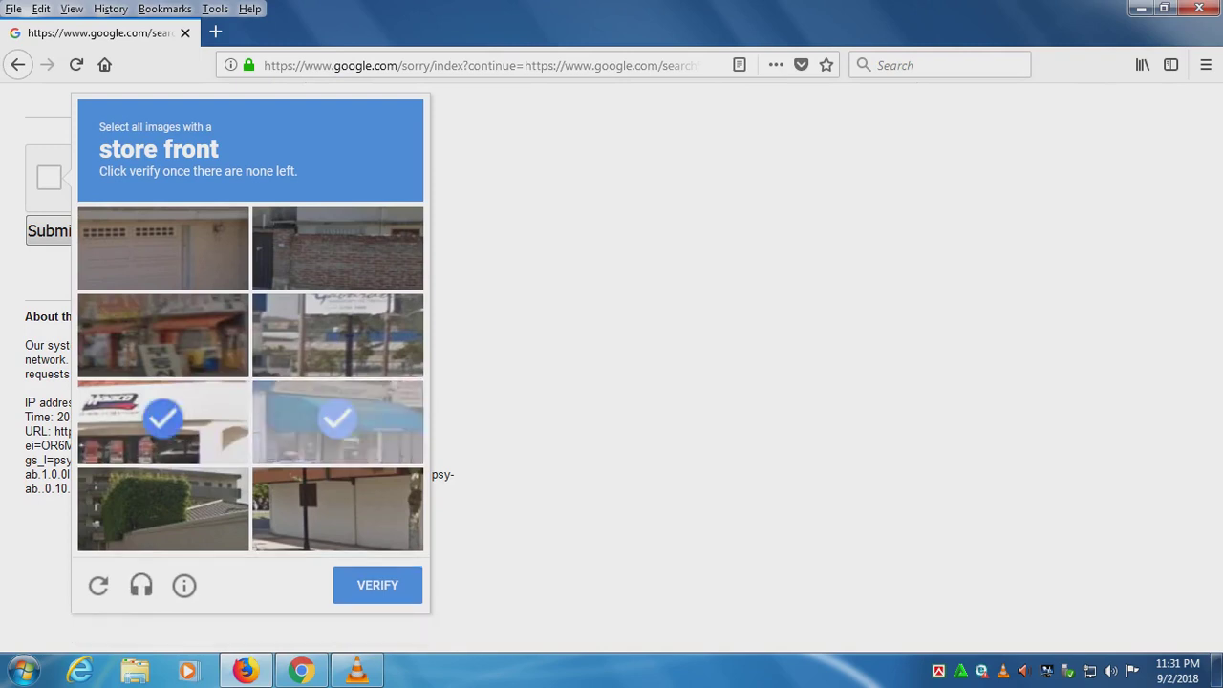
click(162, 335)
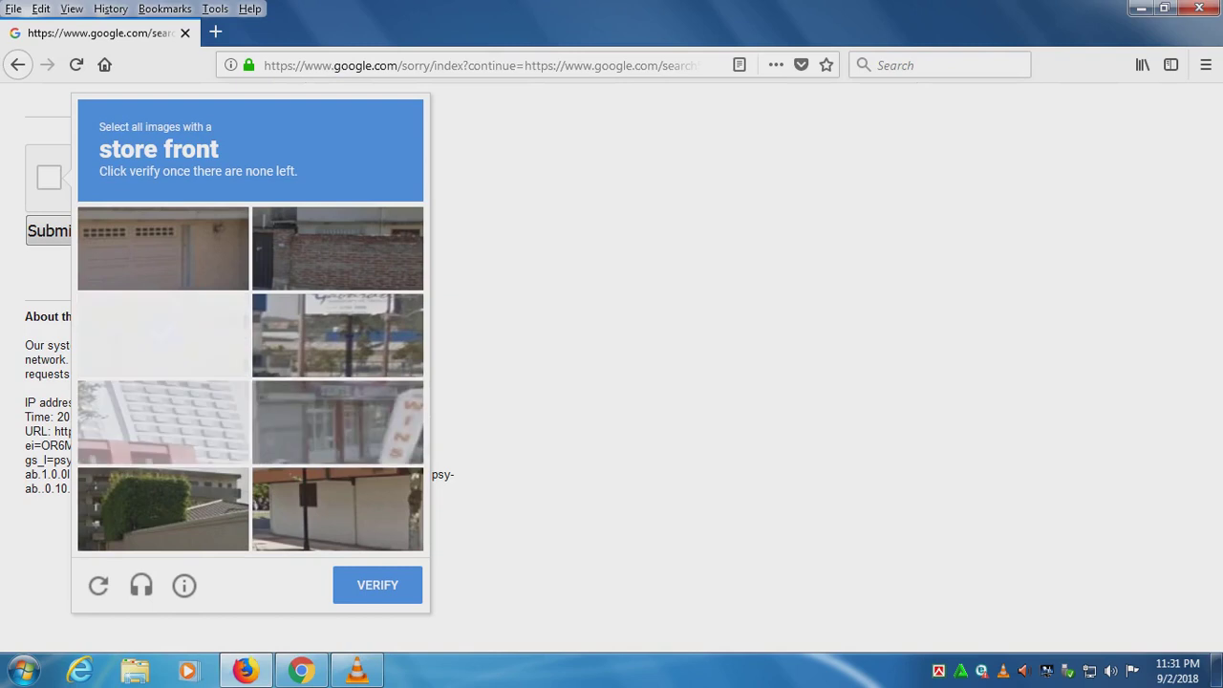
click(338, 422)
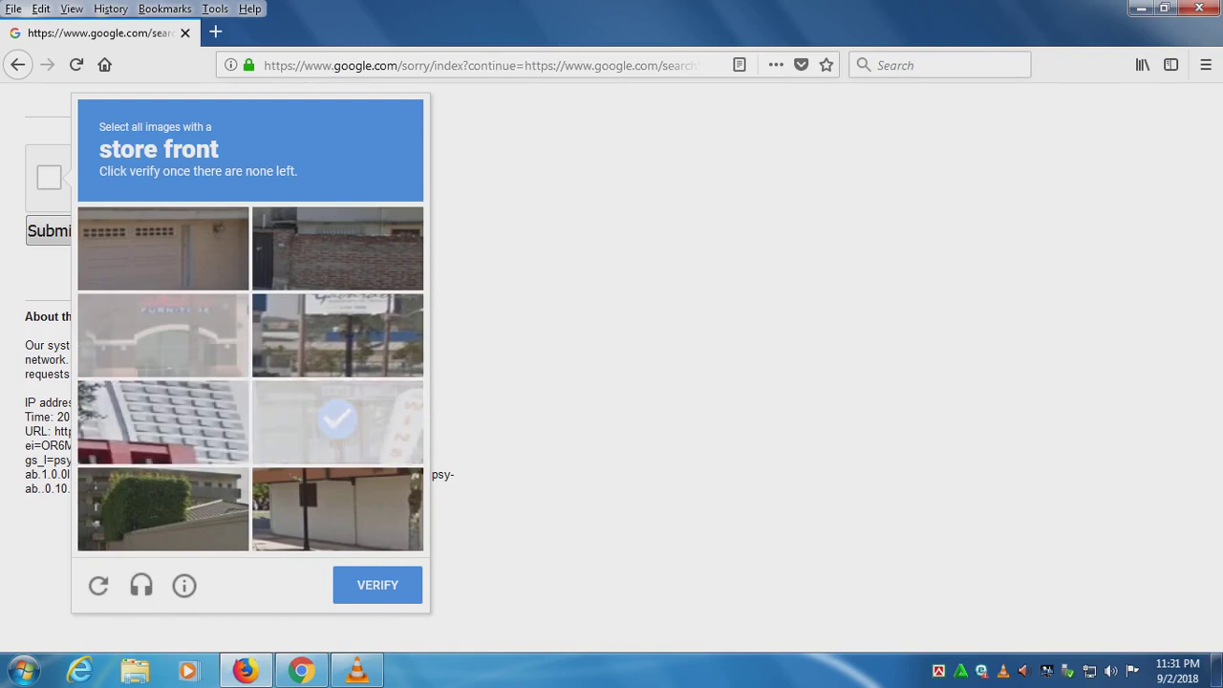
click(163, 335)
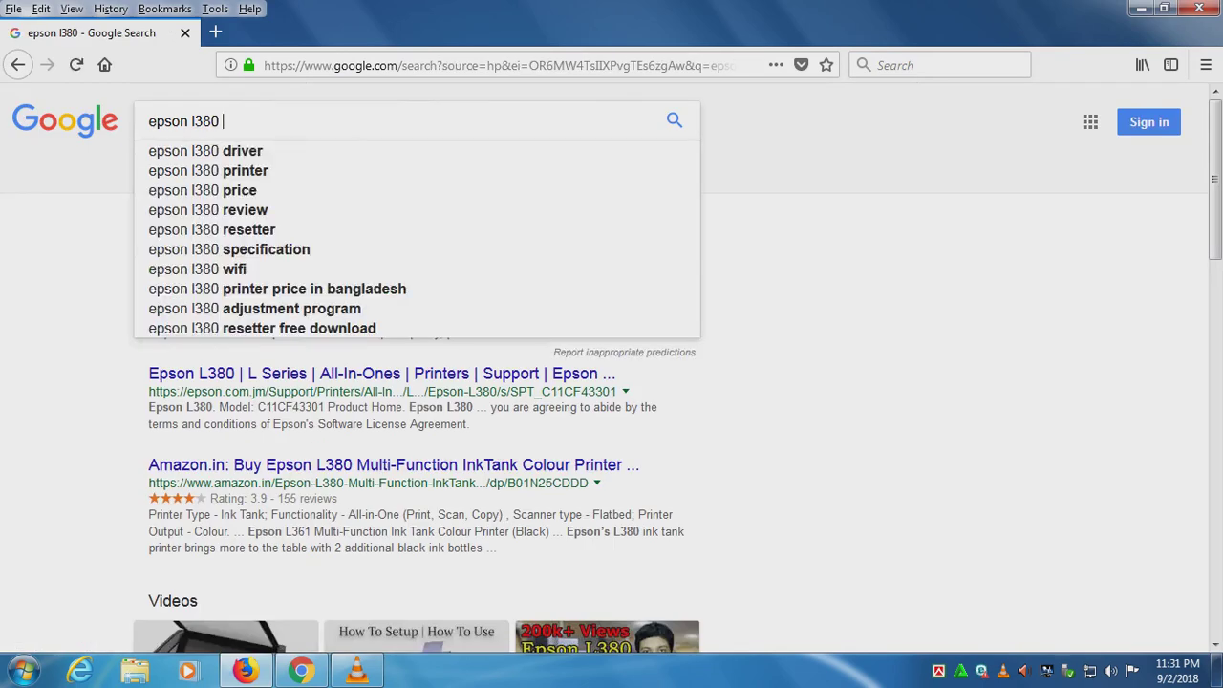
text(driver for window)
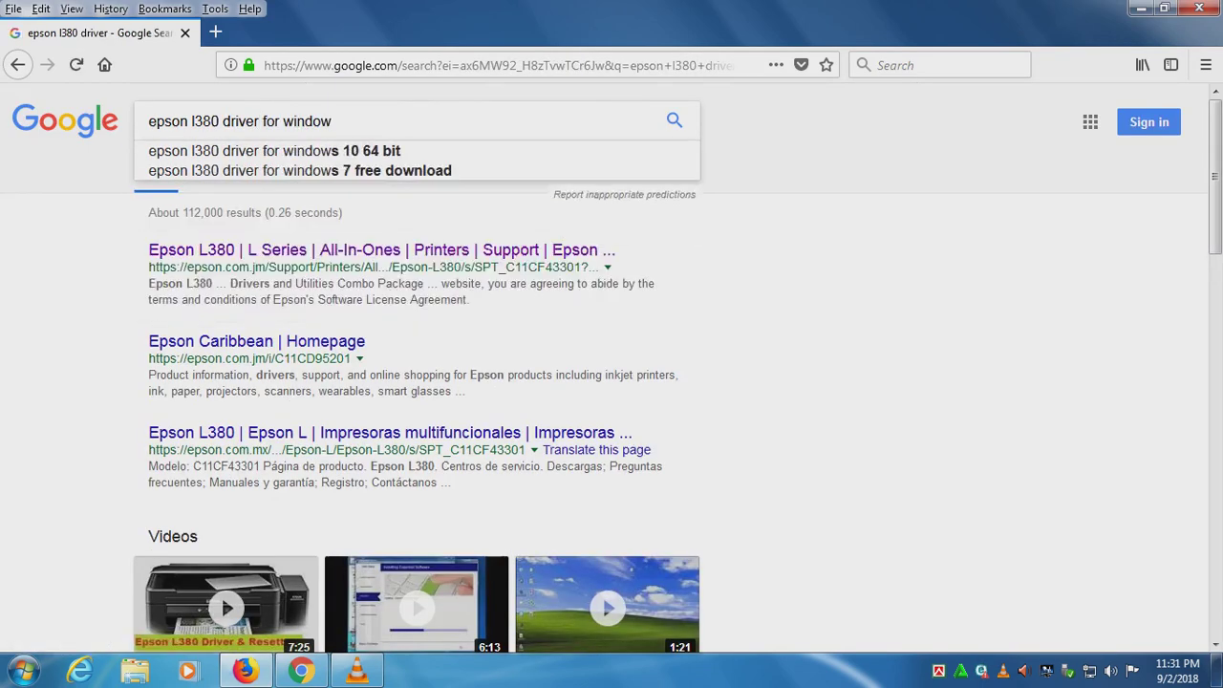
text(s 7 32 bit)
Search for the L380 Windows 7 32-bit driver and scroll to the support page's Downloads.
key(Return)
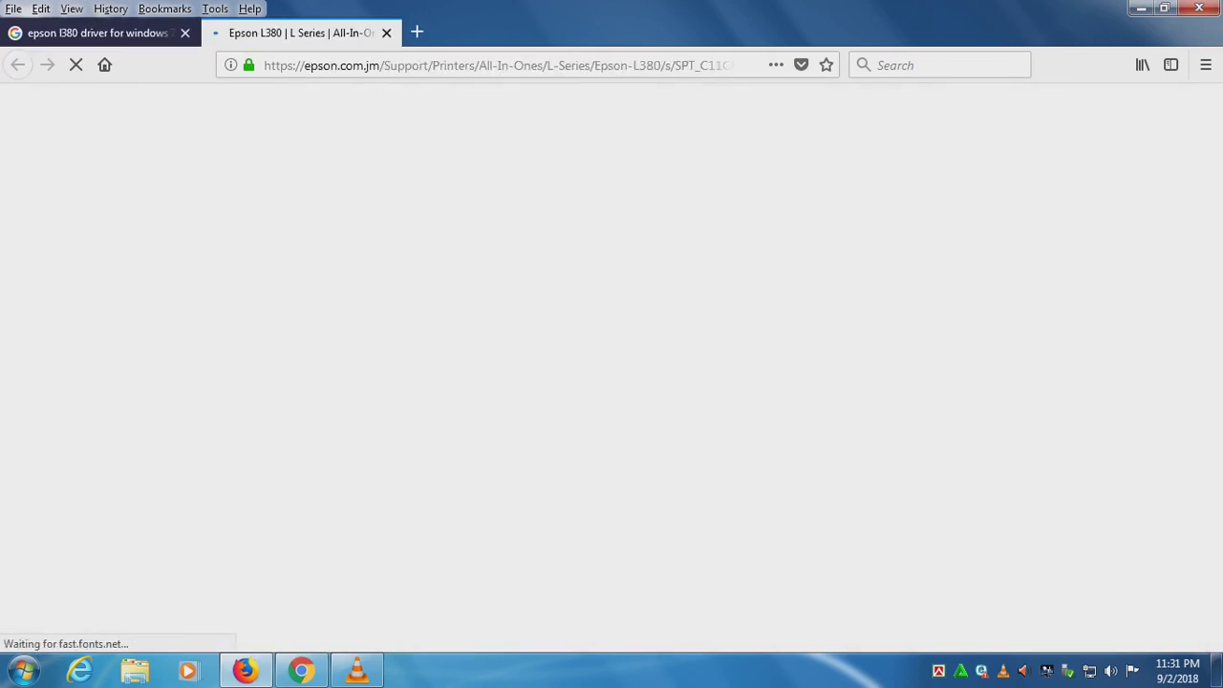
scroll(532, 200, down, 3)
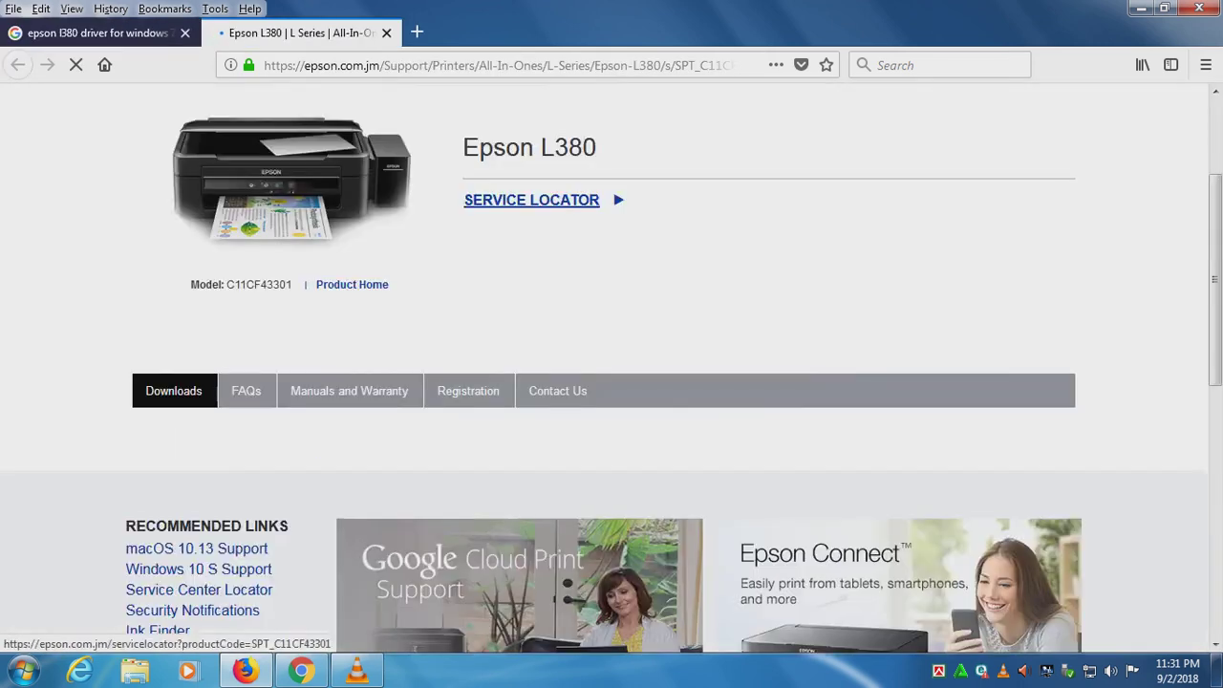
scroll(532, 199, down, 2)
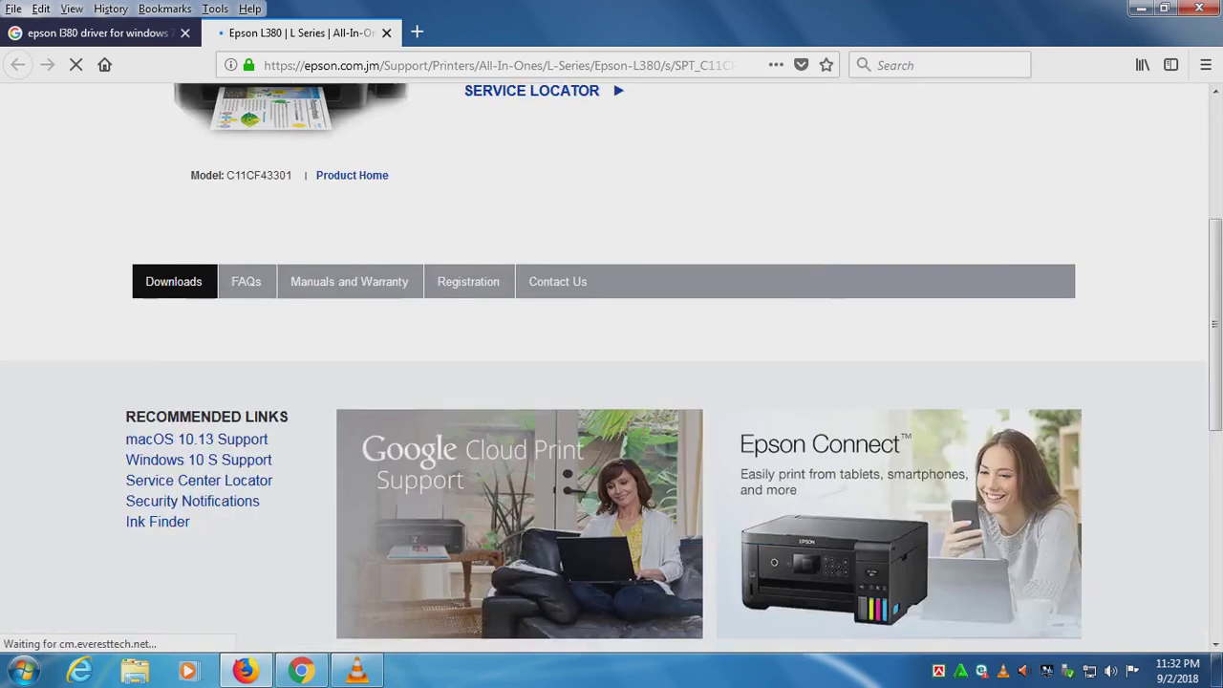
scroll(611, 363, down, 8)
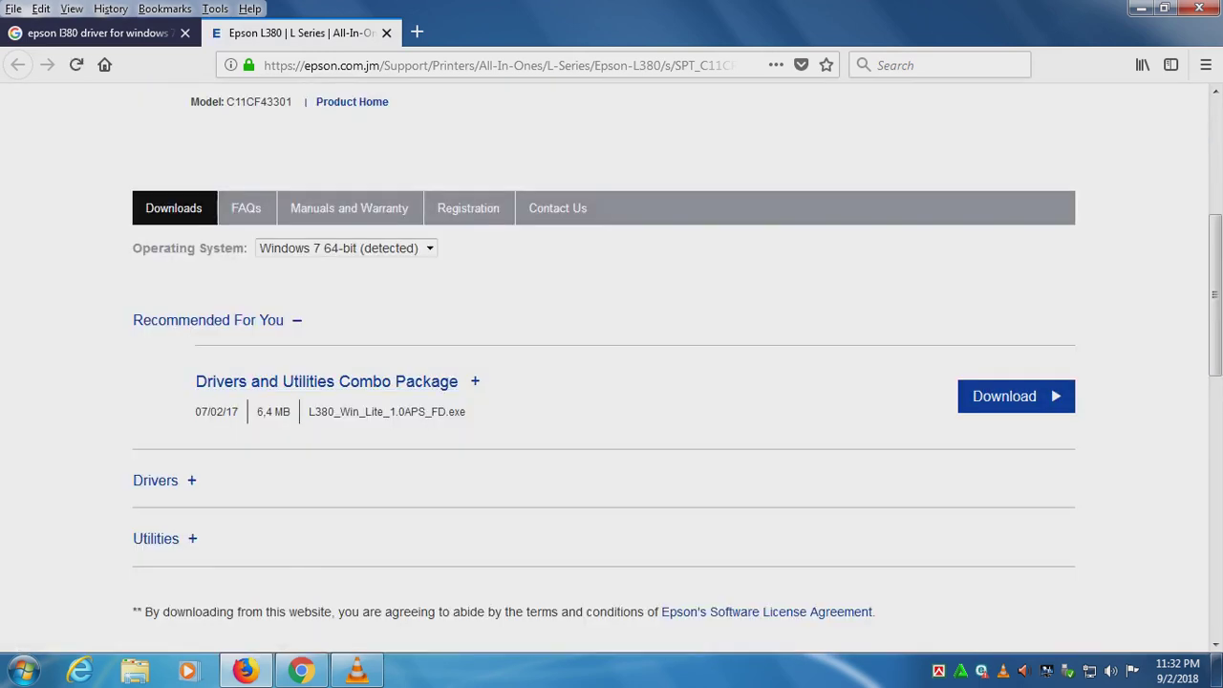
Expand Drivers and Utilities and save the Combo Package and Printer Driver v2.50.
click(154, 479)
scroll(155, 480, down, 1)
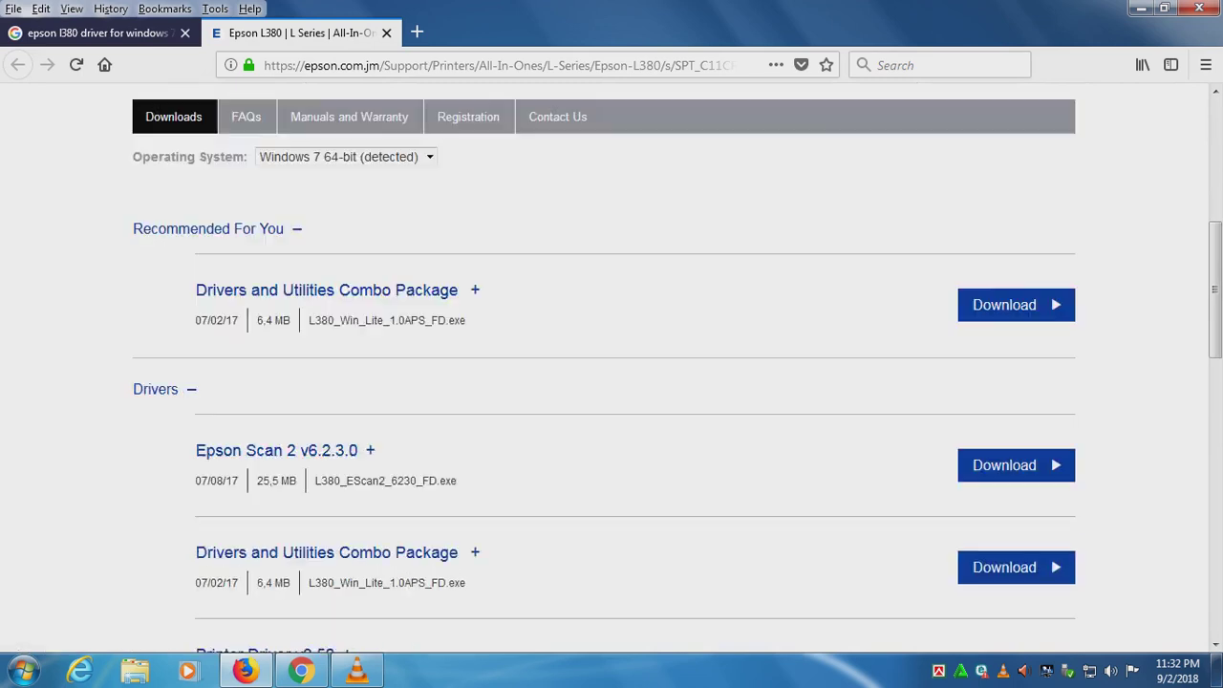
scroll(1013, 287, down, 2)
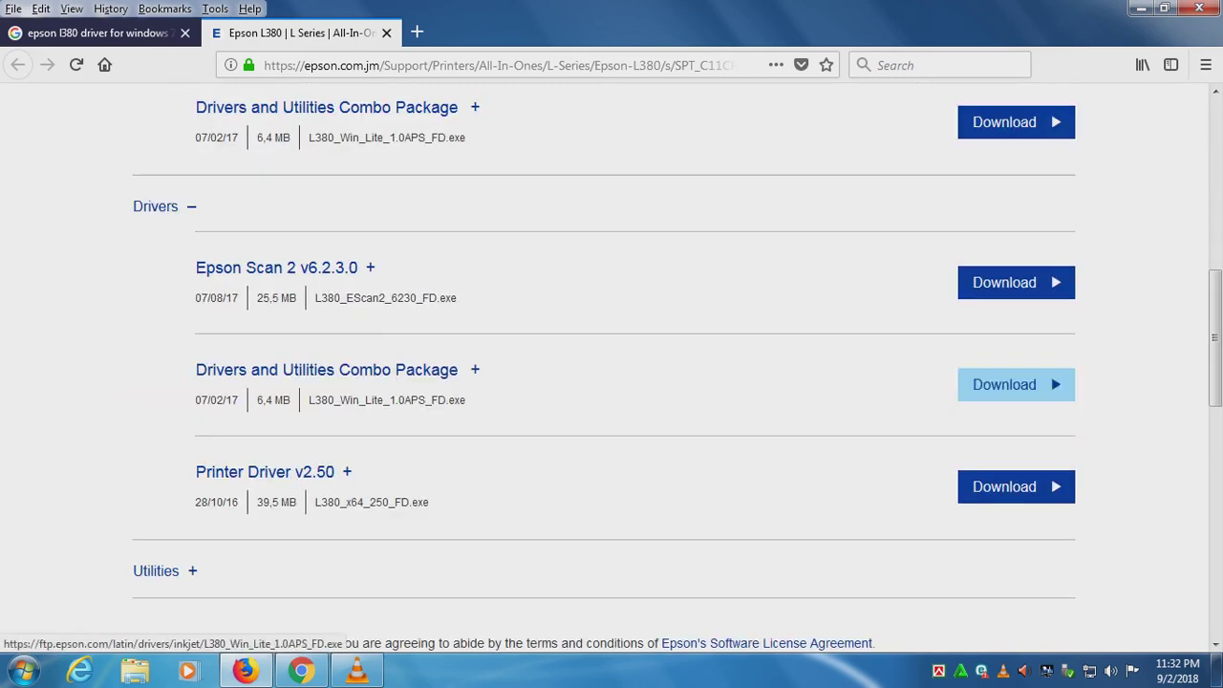
click(1013, 384)
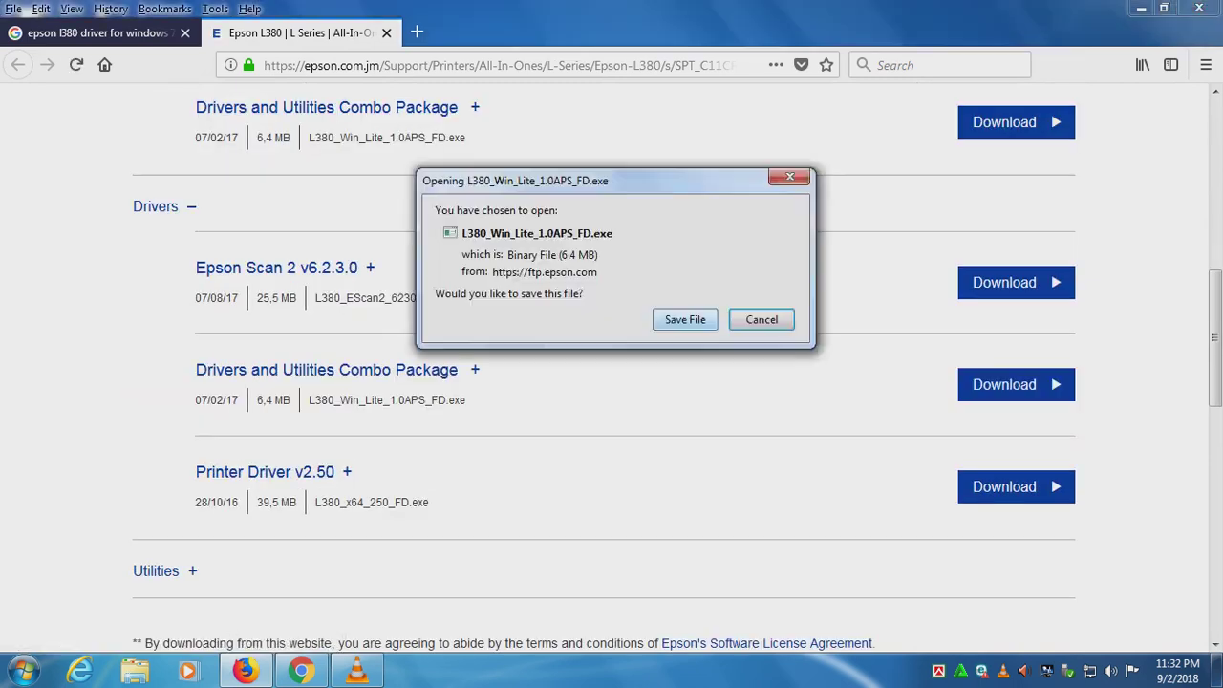
key(Return)
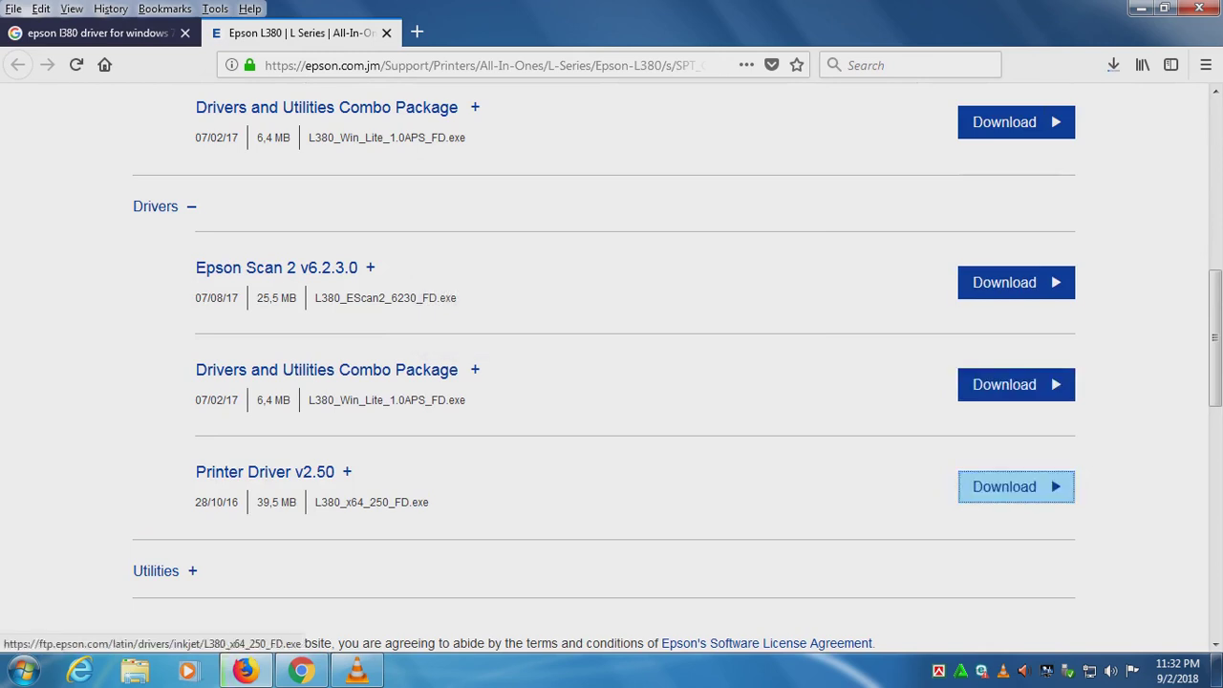
click(1013, 487)
key(Return)
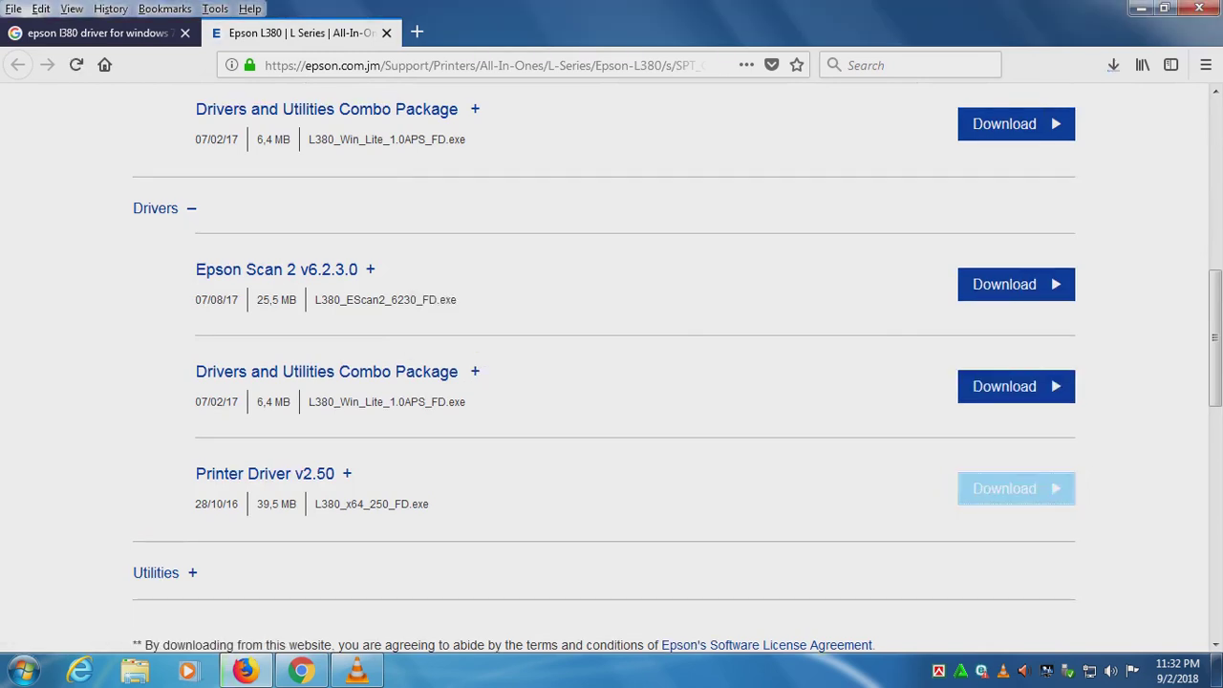
scroll(612, 382, up, 5)
click(1016, 396)
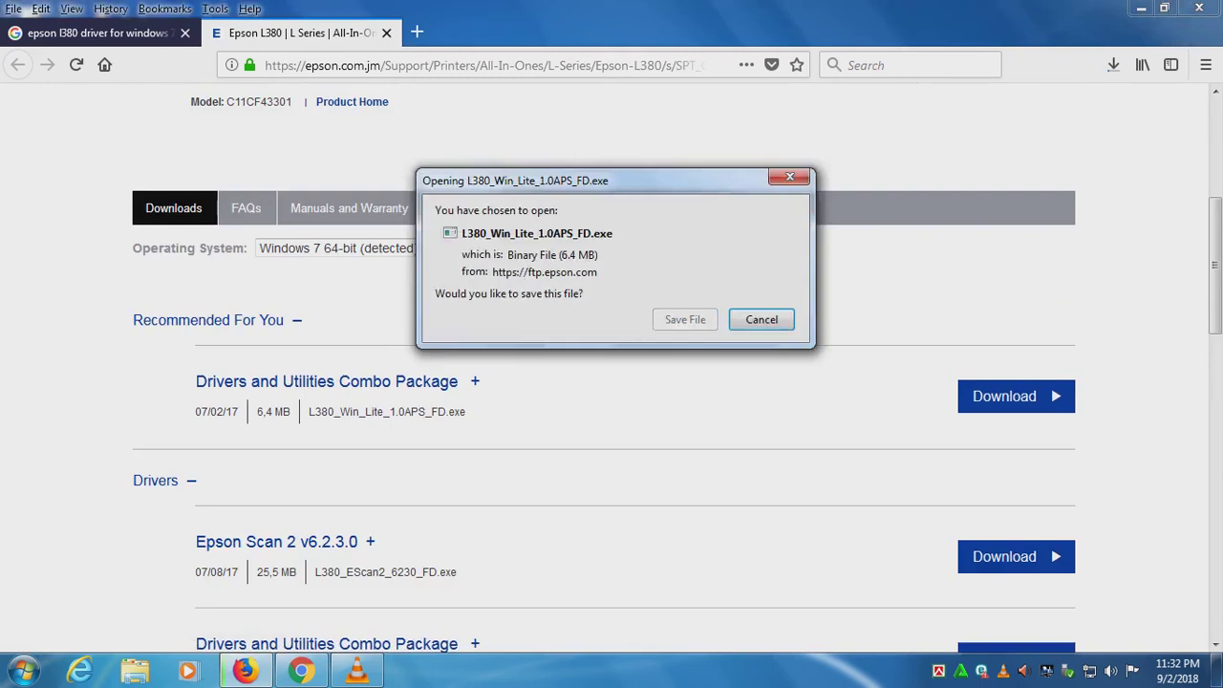
key(Return)
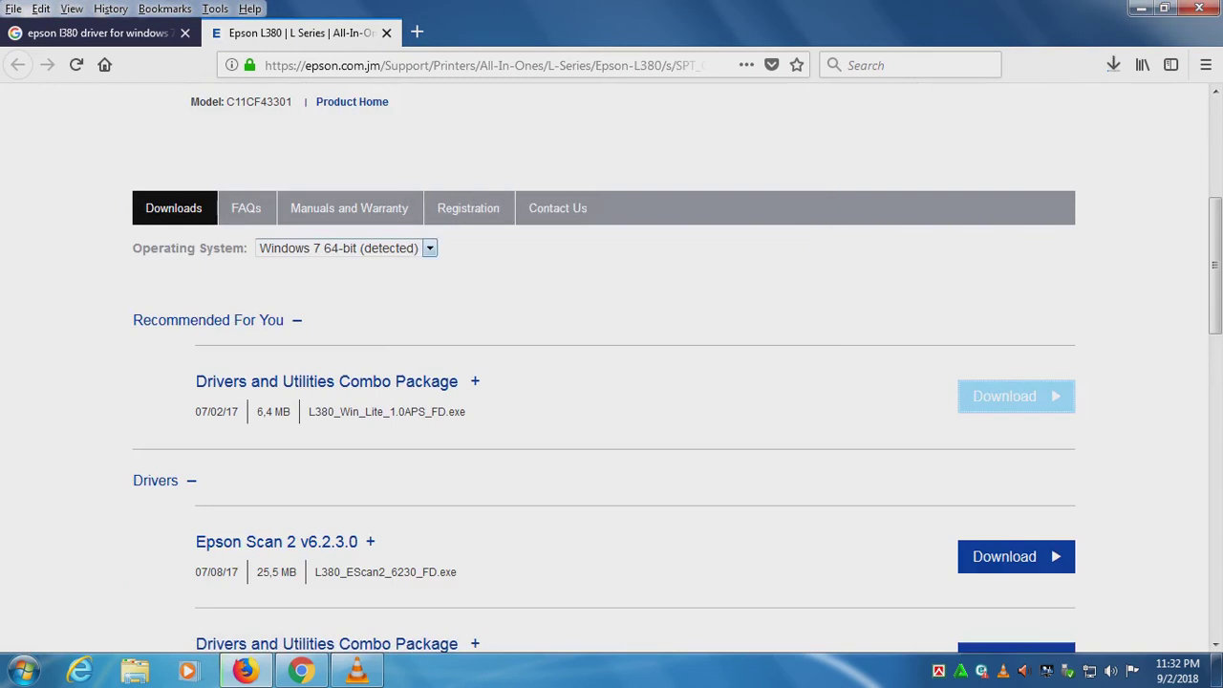
Expand Utilities and download the Epson Software Updater.
scroll(612, 382, down, 5)
click(192, 478)
scroll(612, 382, down, 3)
click(1016, 373)
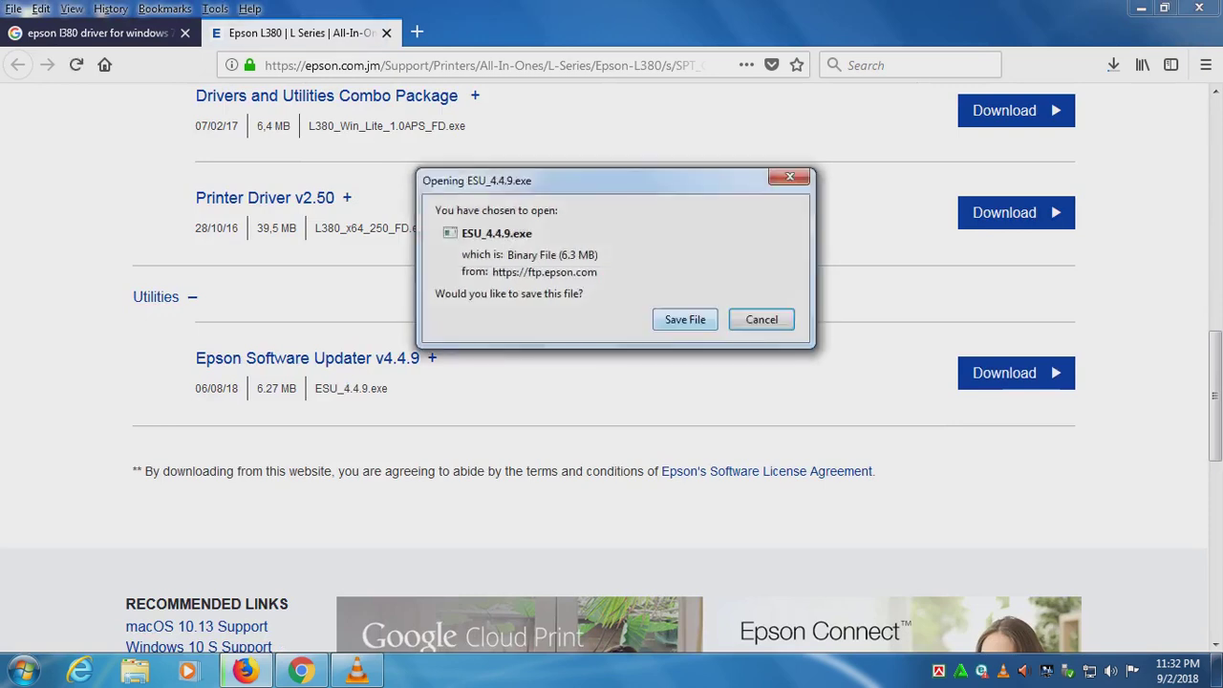
key(Escape)
Keep Windows 7 64-bit as the operating system and view download progress.
scroll(611, 382, up, 4)
scroll(612, 382, up, 6)
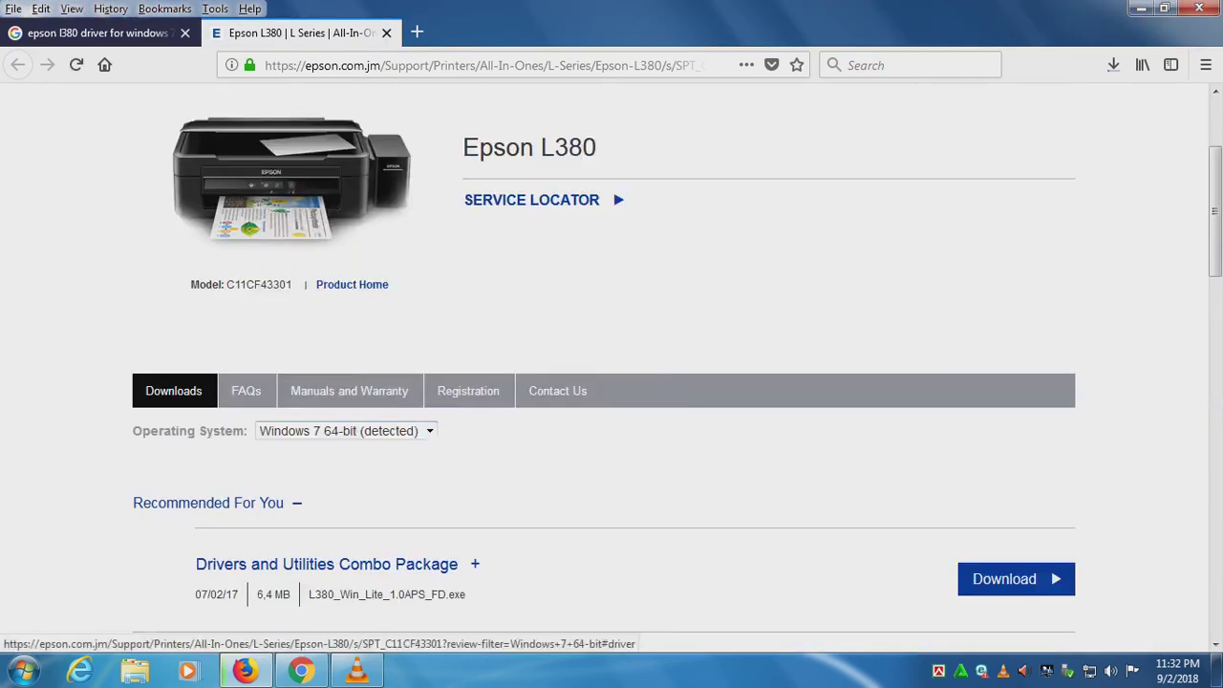
click(430, 431)
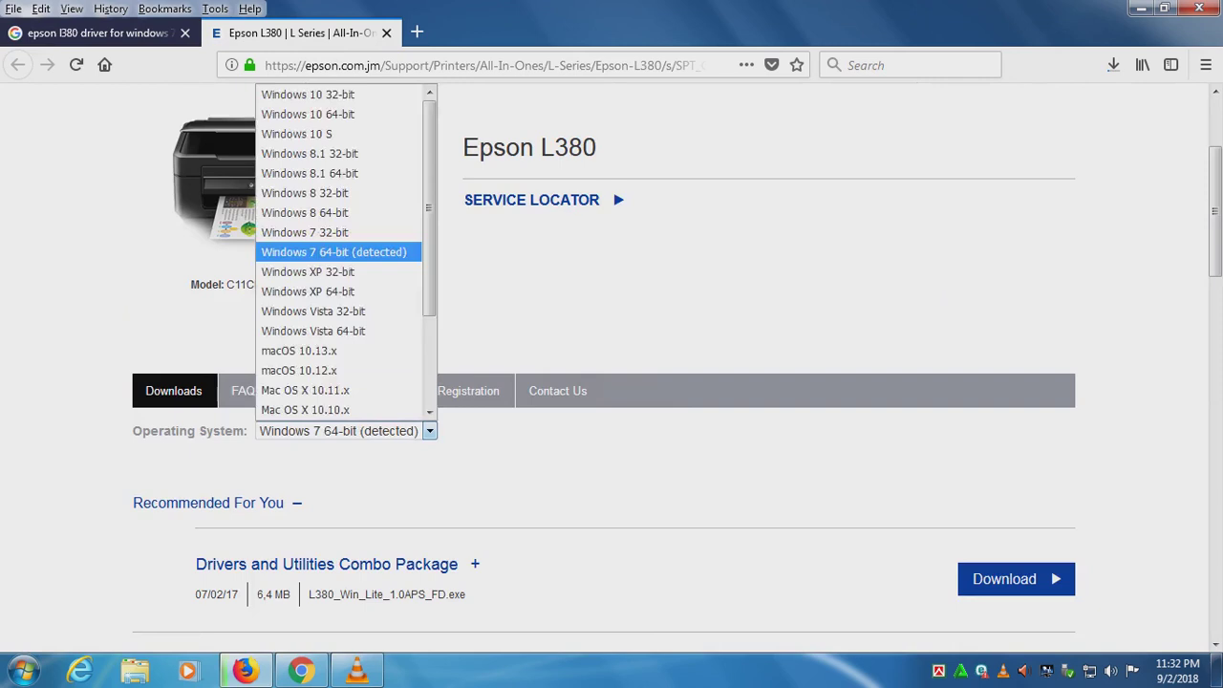
key(Escape)
click(430, 431)
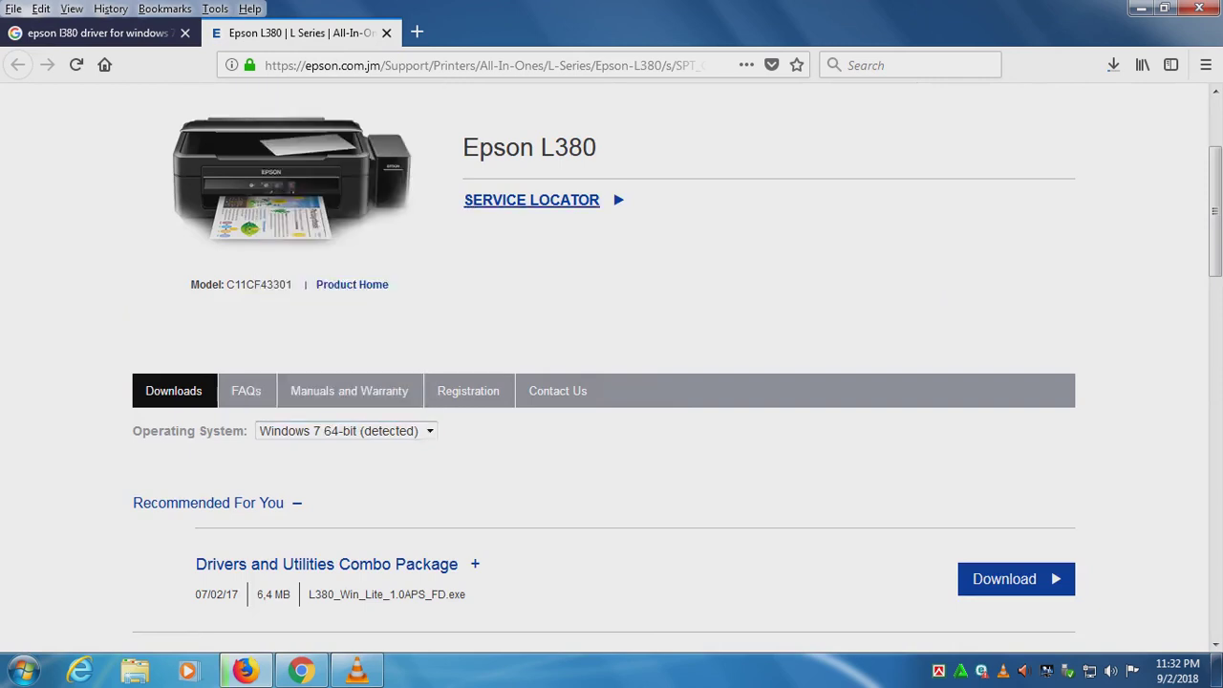
scroll(531, 200, up, 3)
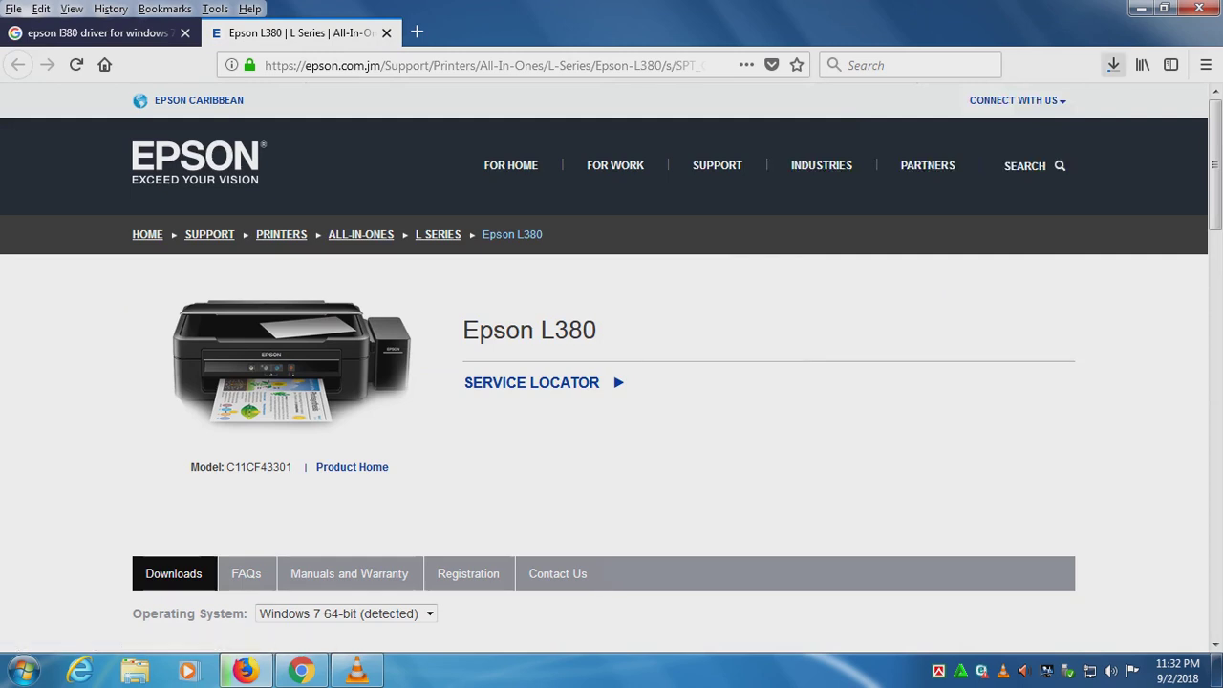
click(1113, 64)
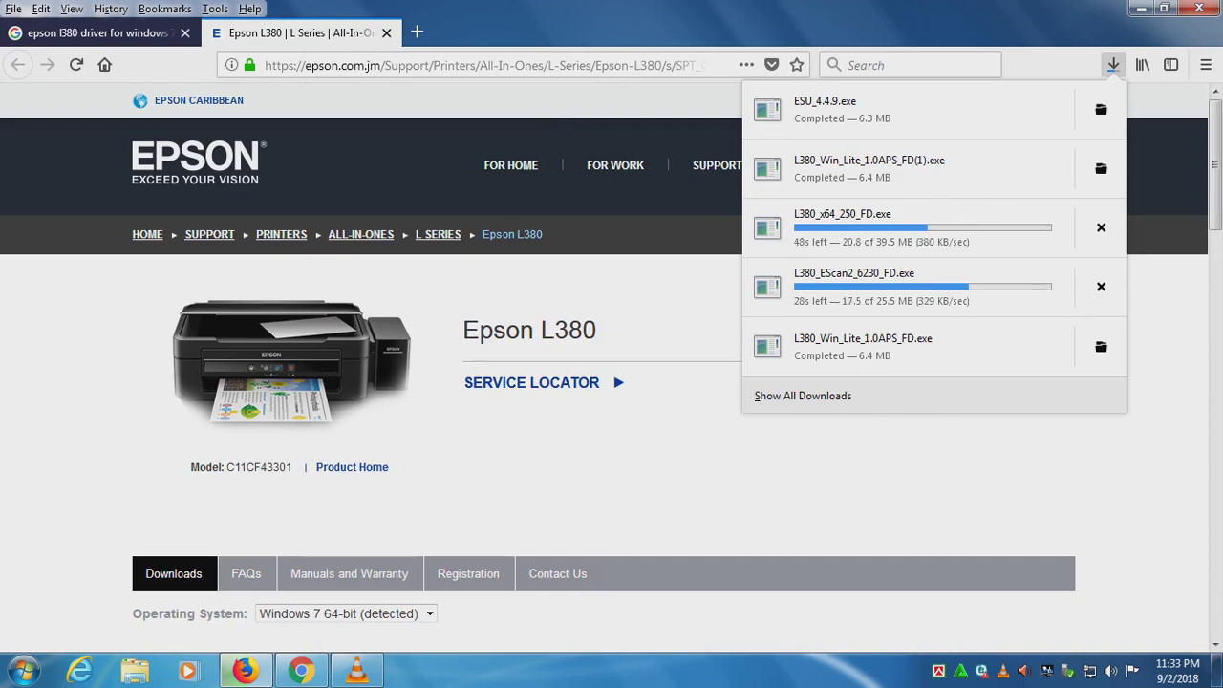
Close the Google results tab and recheck the 64-bit driver and Epson Scan 2 download progress.
key(Escape)
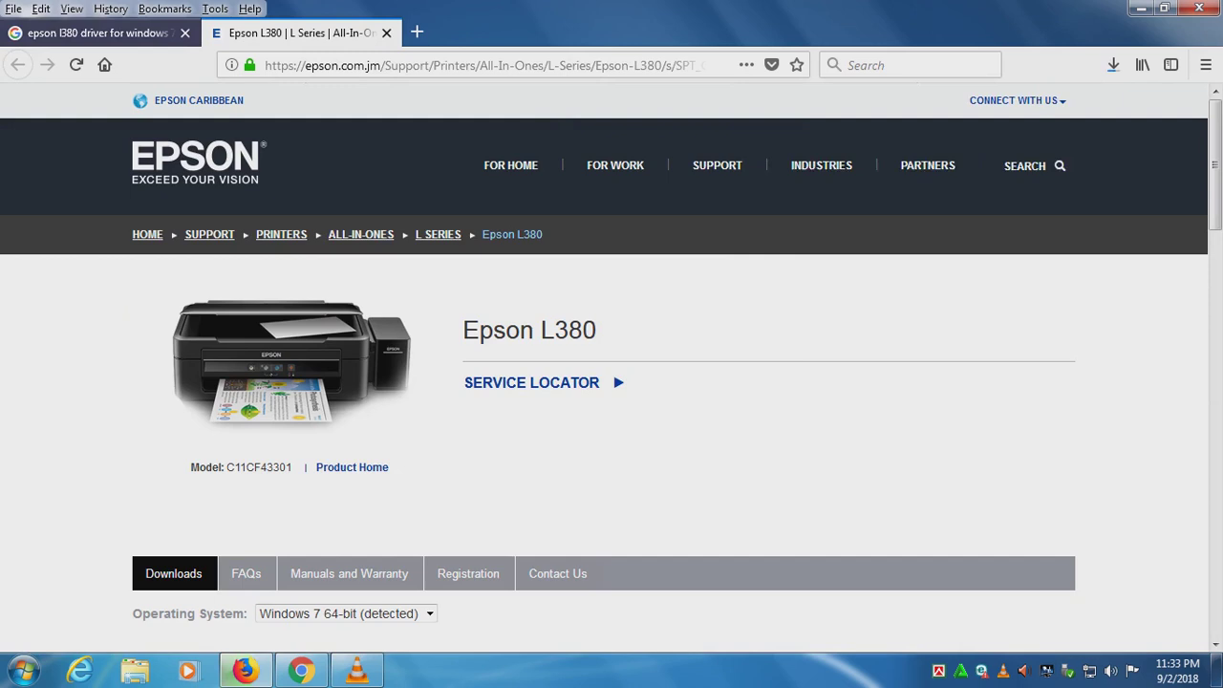
key(ctrl+Tab)
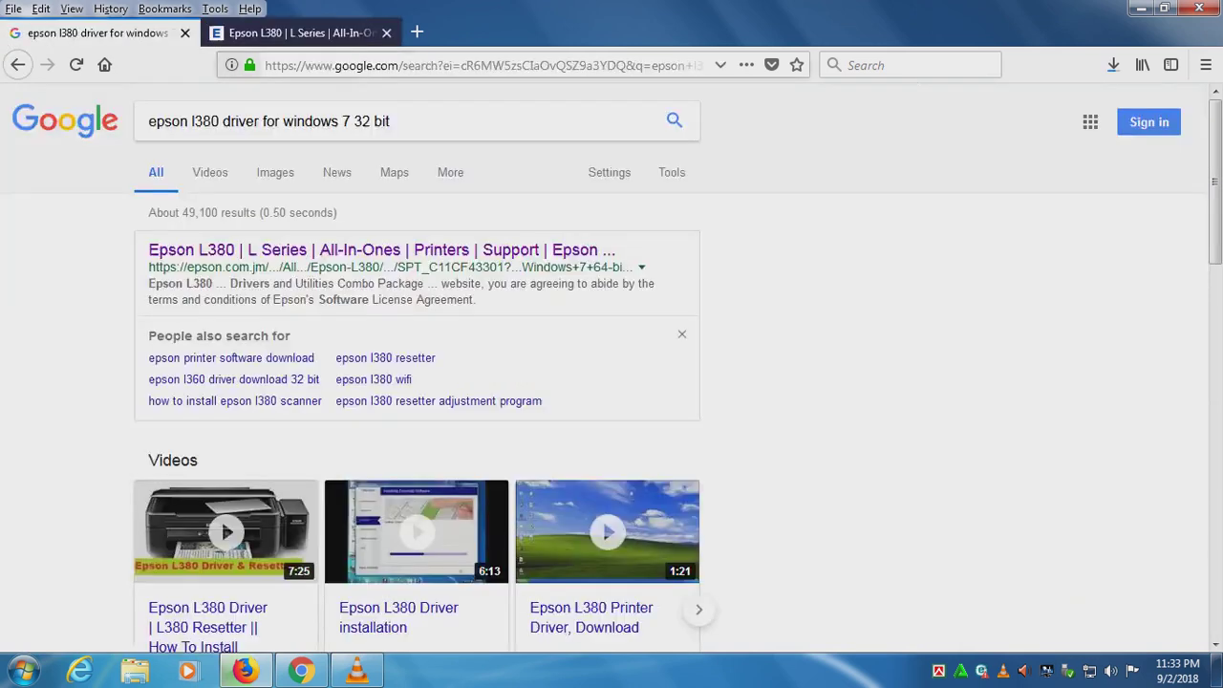
key(ctrl+Tab)
click(185, 33)
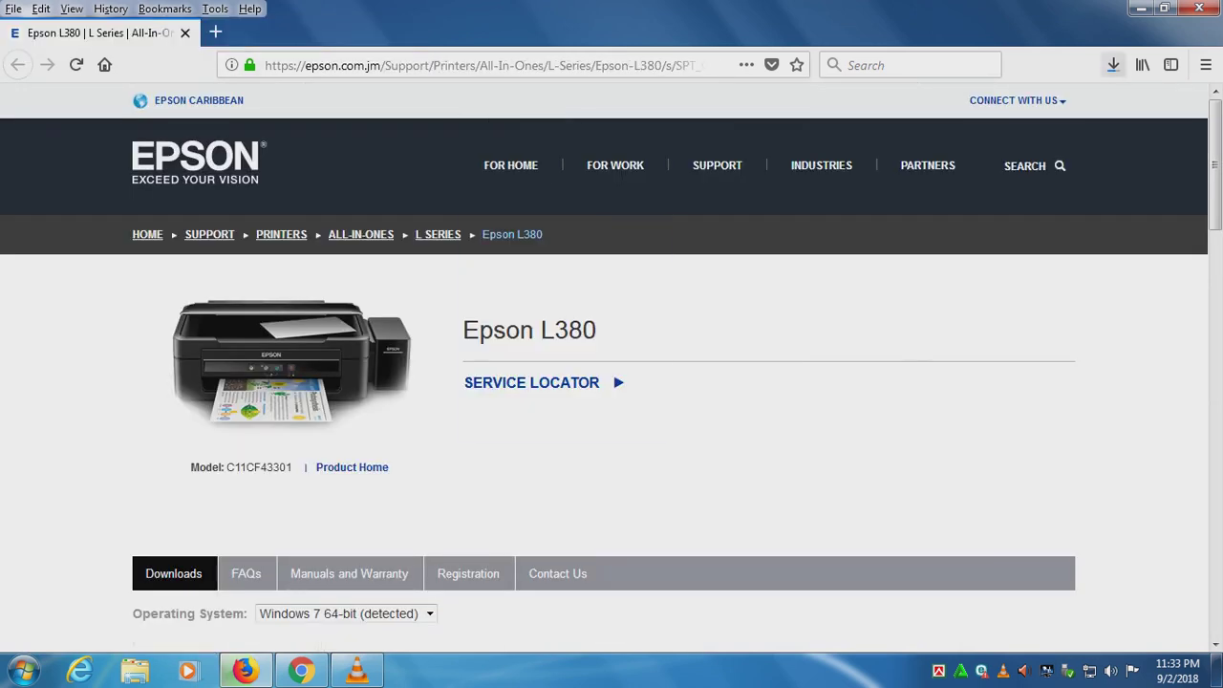
click(1113, 64)
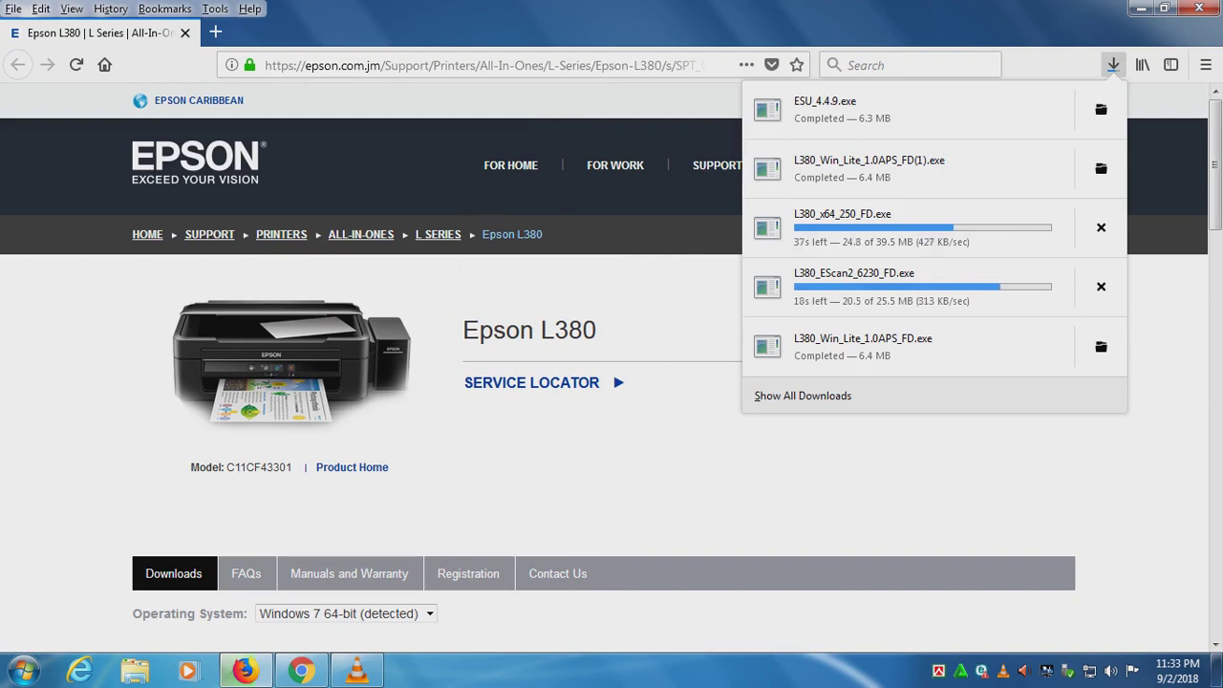
key(Escape)
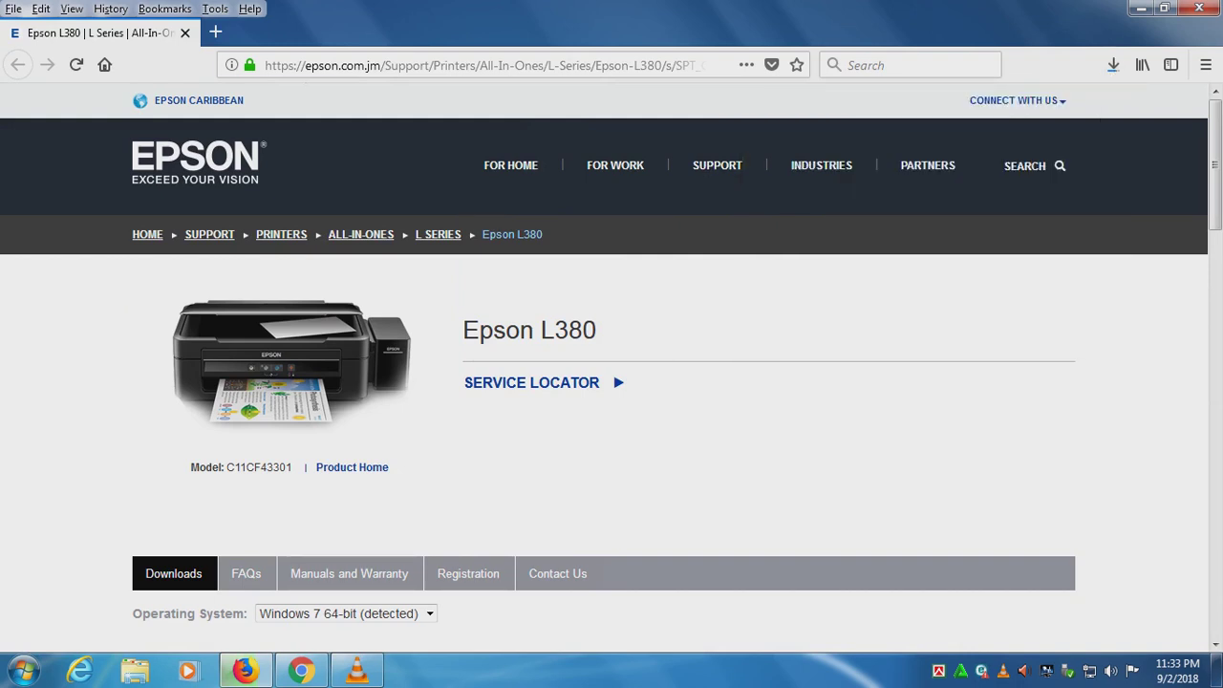
click(215, 32)
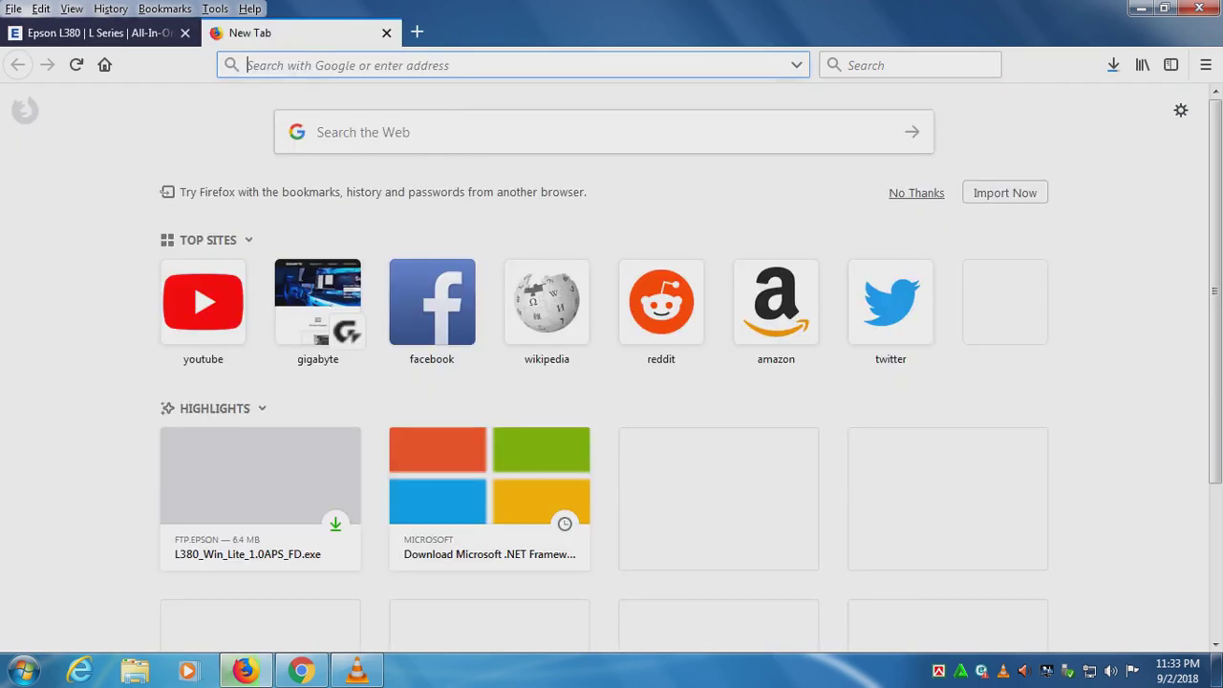
Reopen Epson's L380 support page via Google and show the finished 64-bit driver in its folder.
text(google)
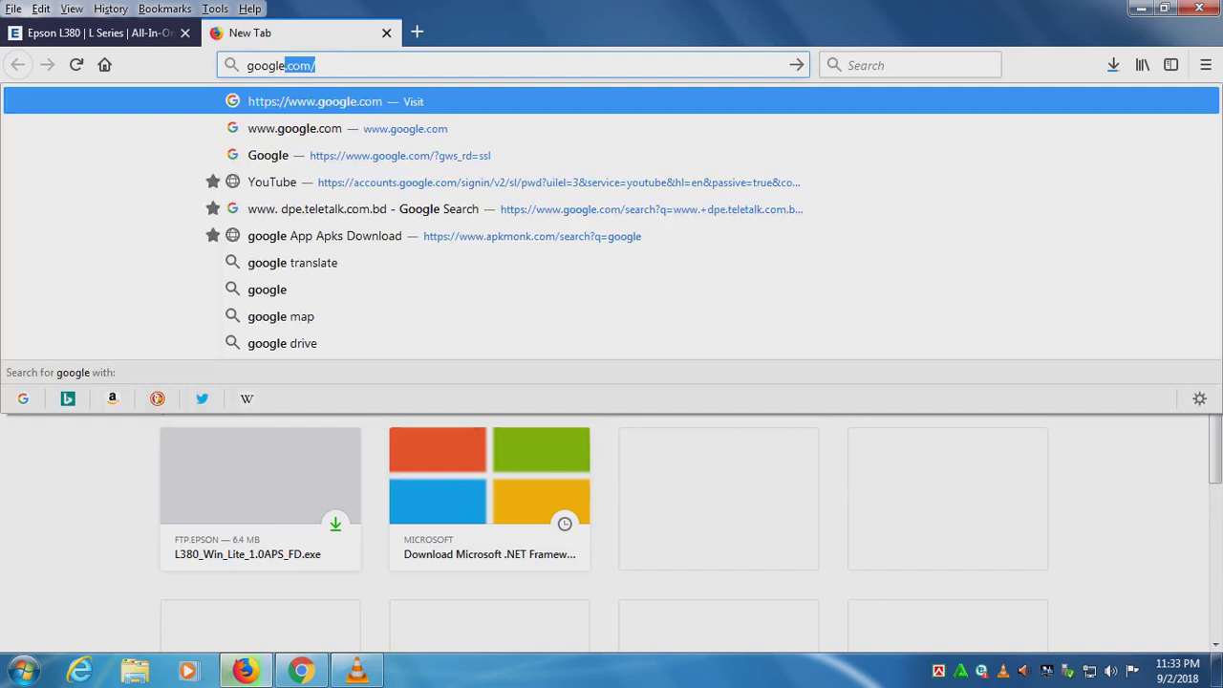
key(Return)
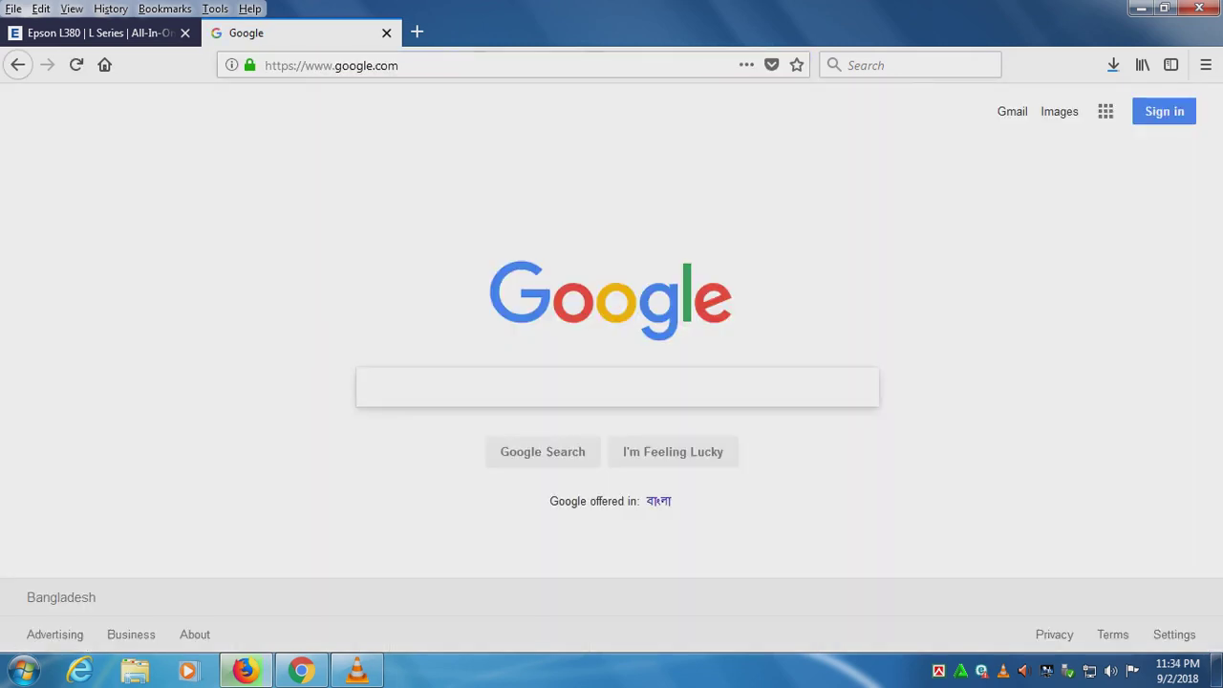
text(Epson)
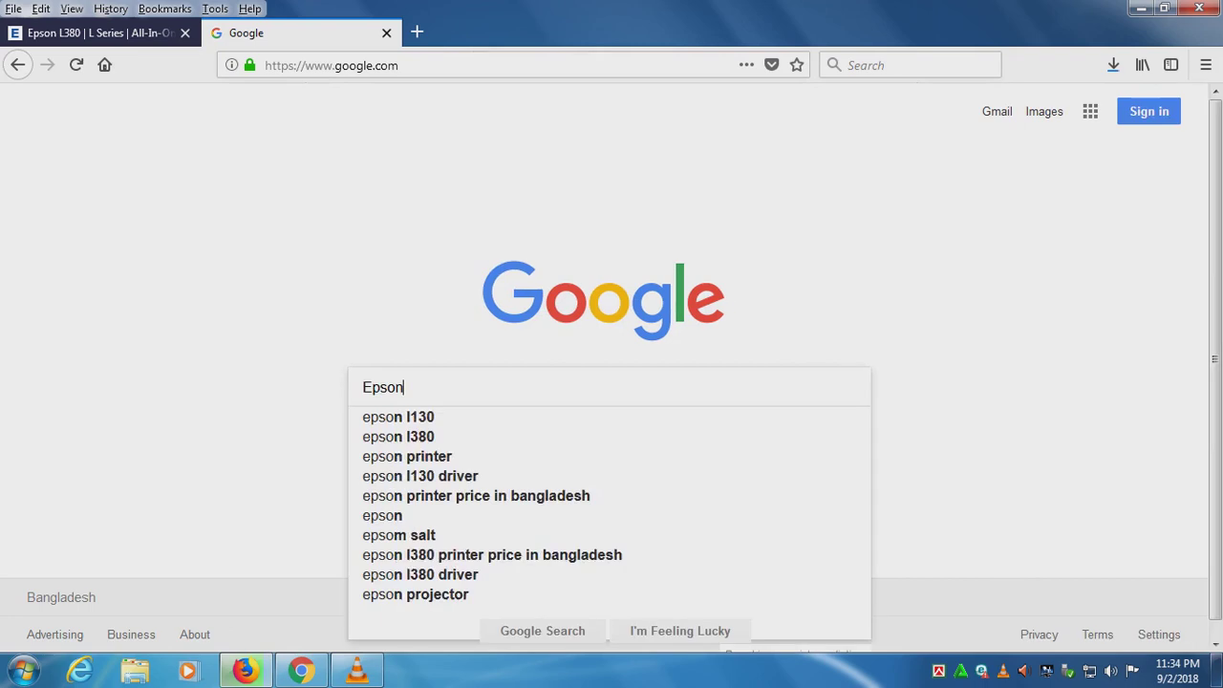
text( L3)
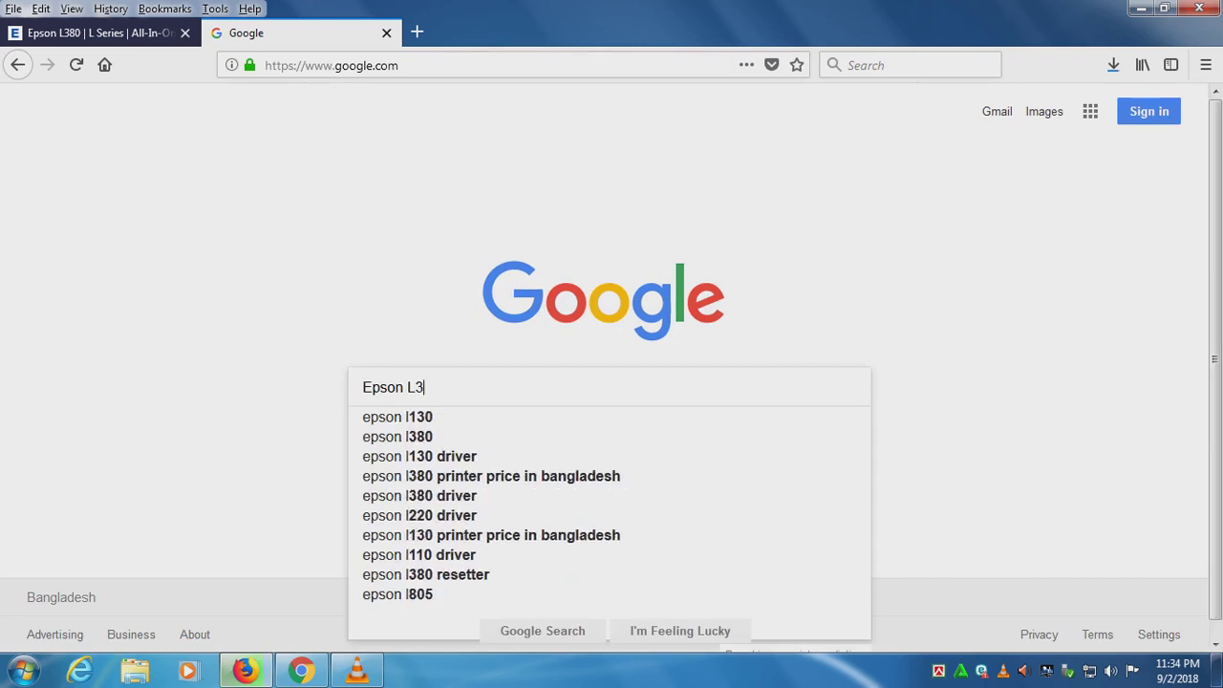
text(80 dri)
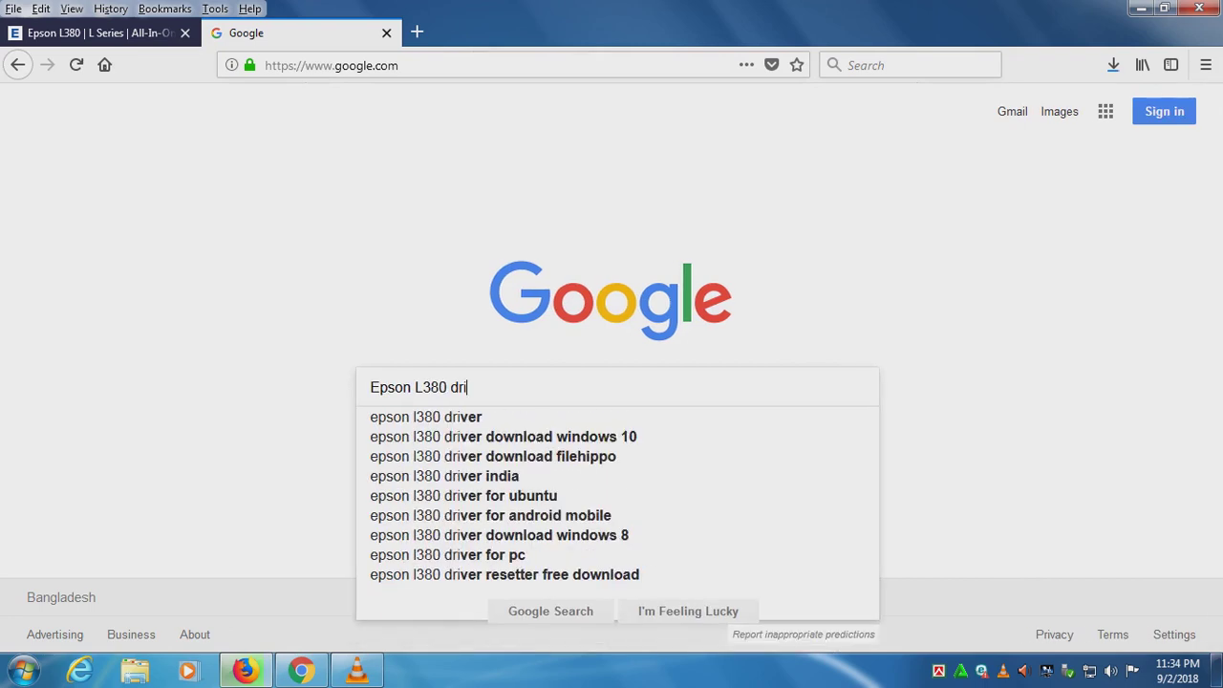
text(ver )
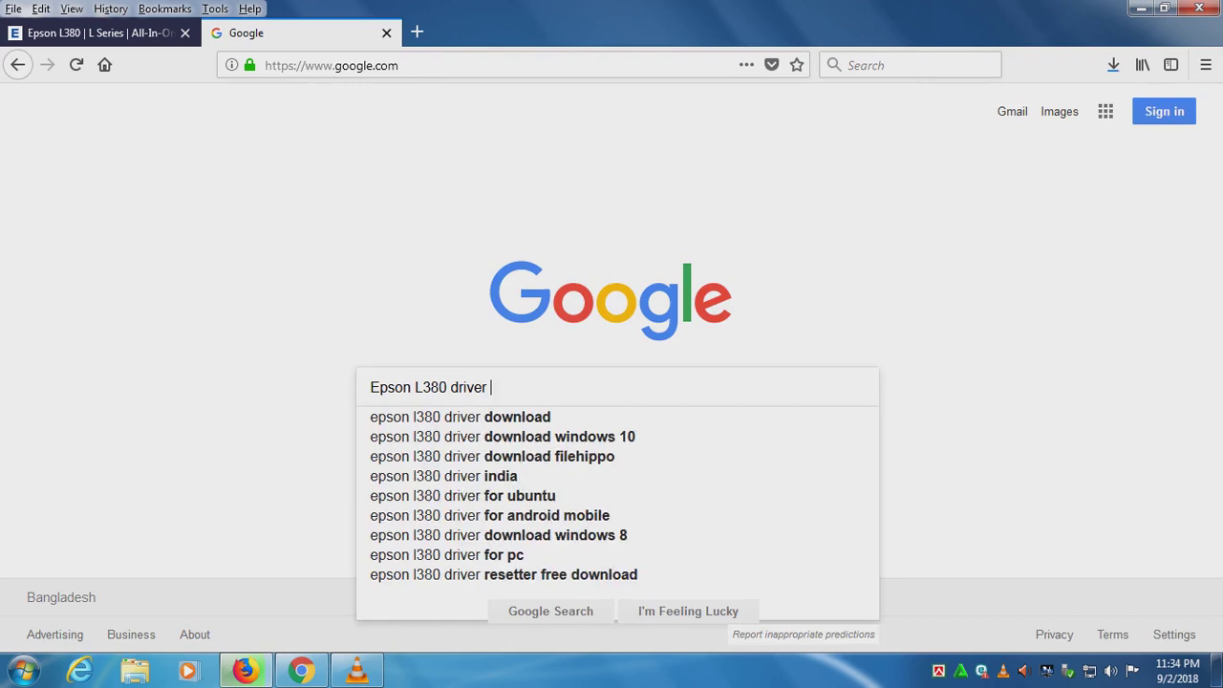
text(for)
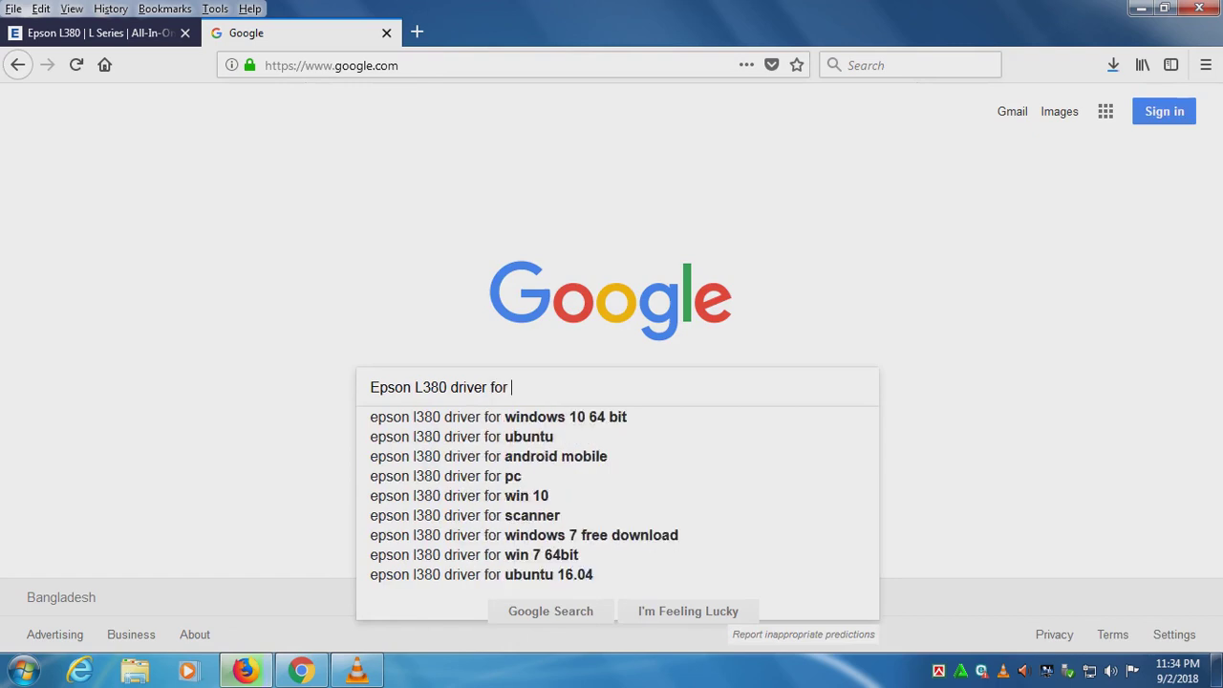
text( windows 7 64 bit)
click(382, 249)
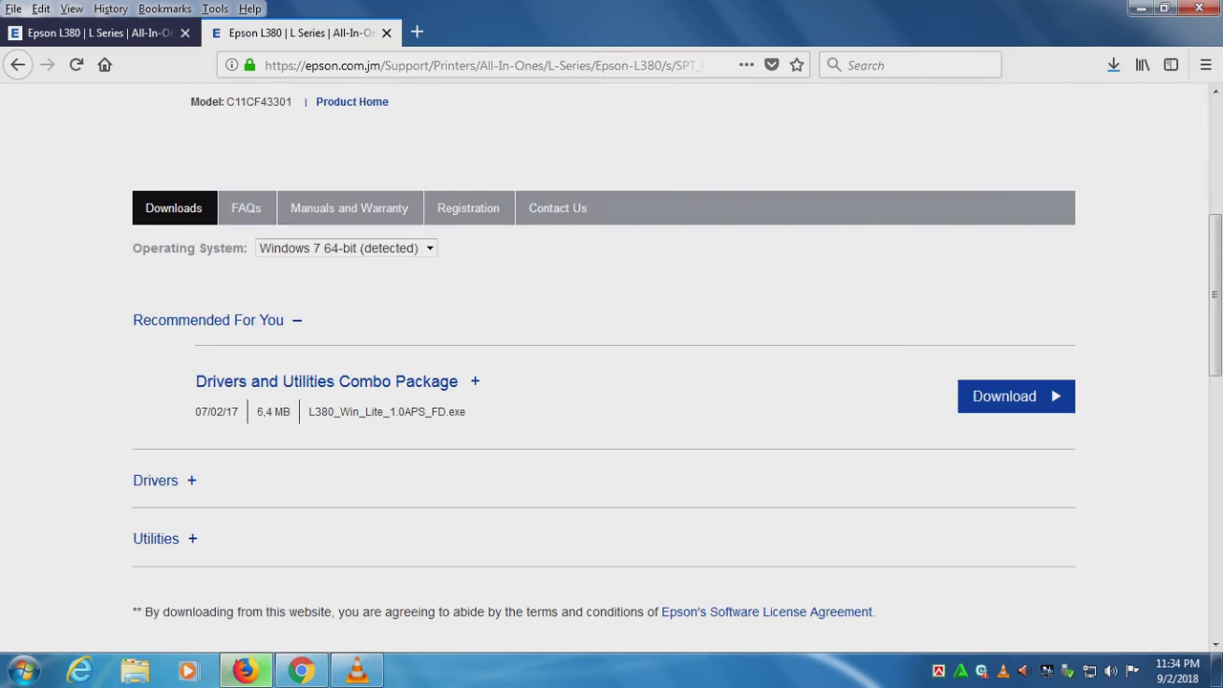
click(1113, 65)
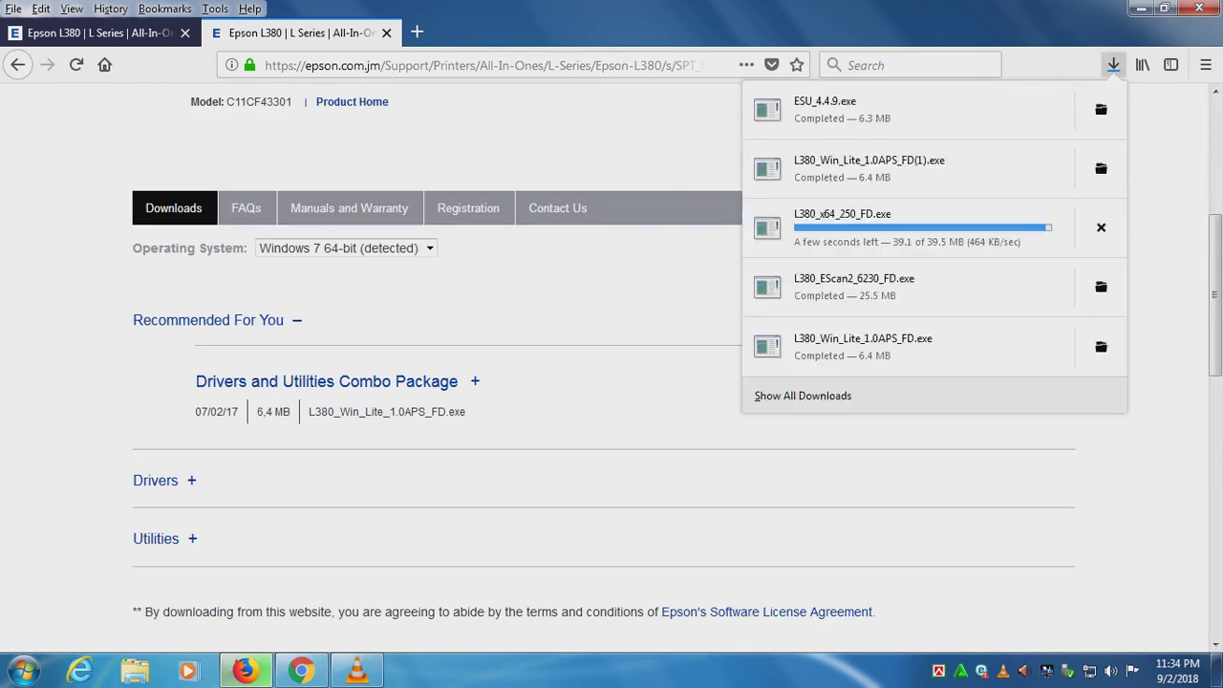
click(1101, 347)
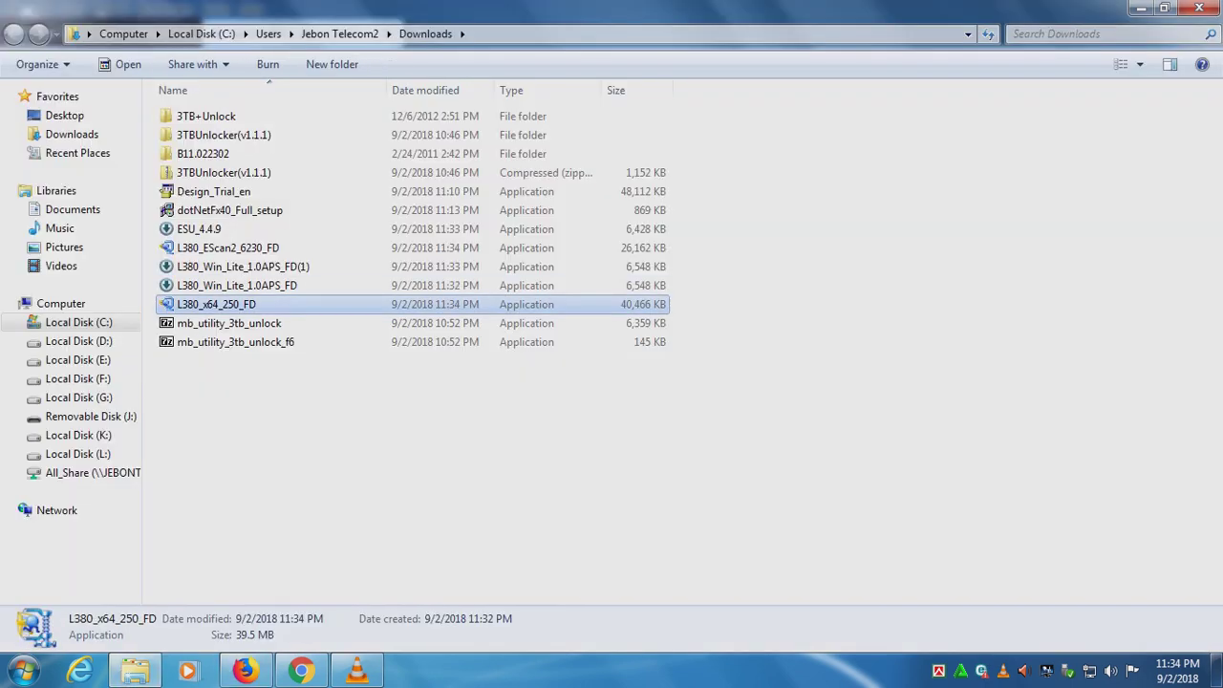
Run L380_x64_250_FD and agree to the Epson license to start the driver install.
key(Return)
key(Return)
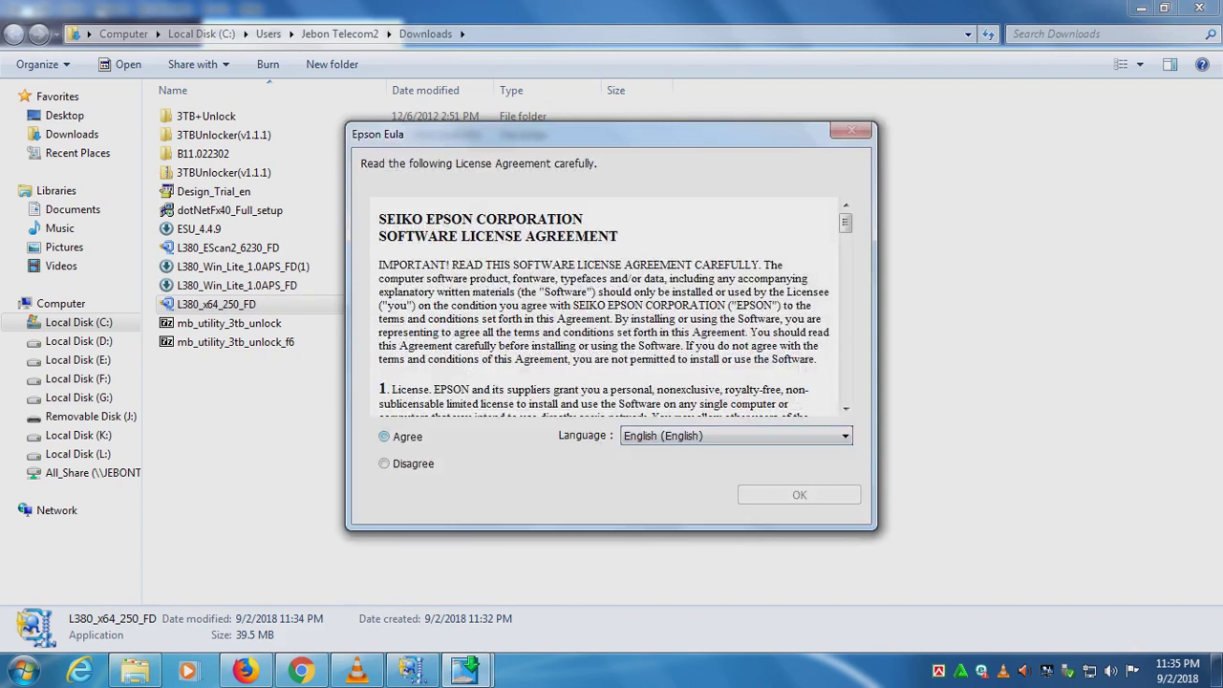
click(383, 436)
click(799, 494)
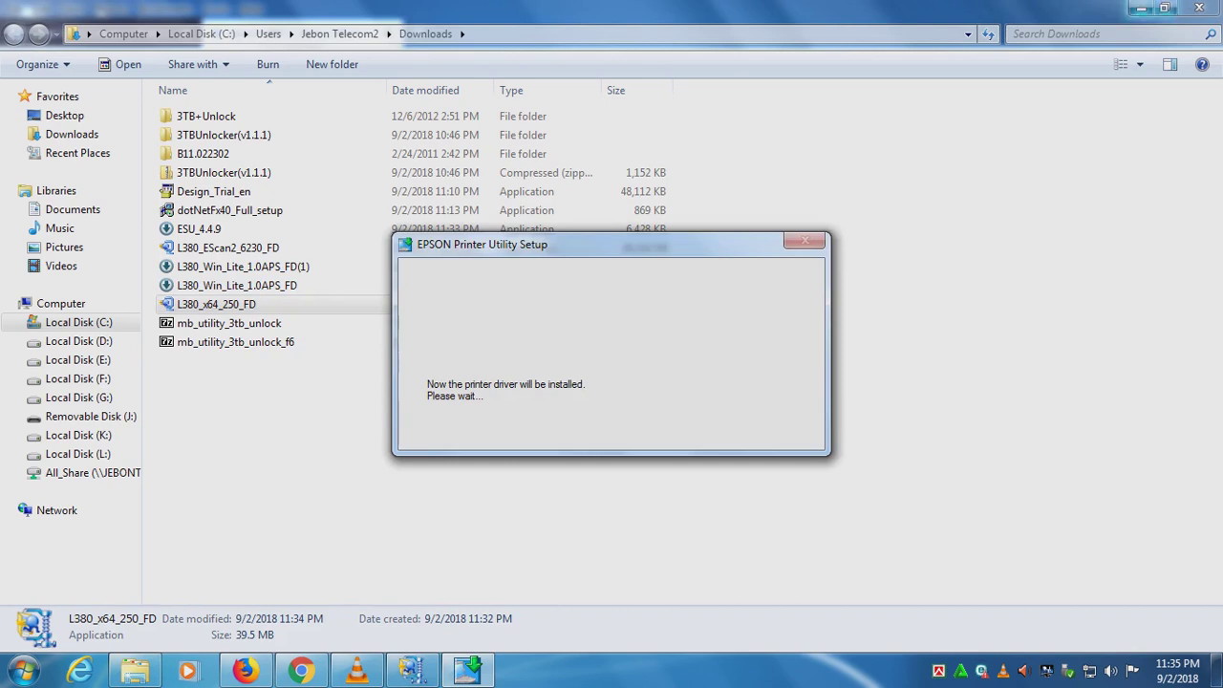
Minimize the Downloads folder and Firefox, then open Computer Management from the Computer icon.
click(1141, 7)
click(1141, 7)
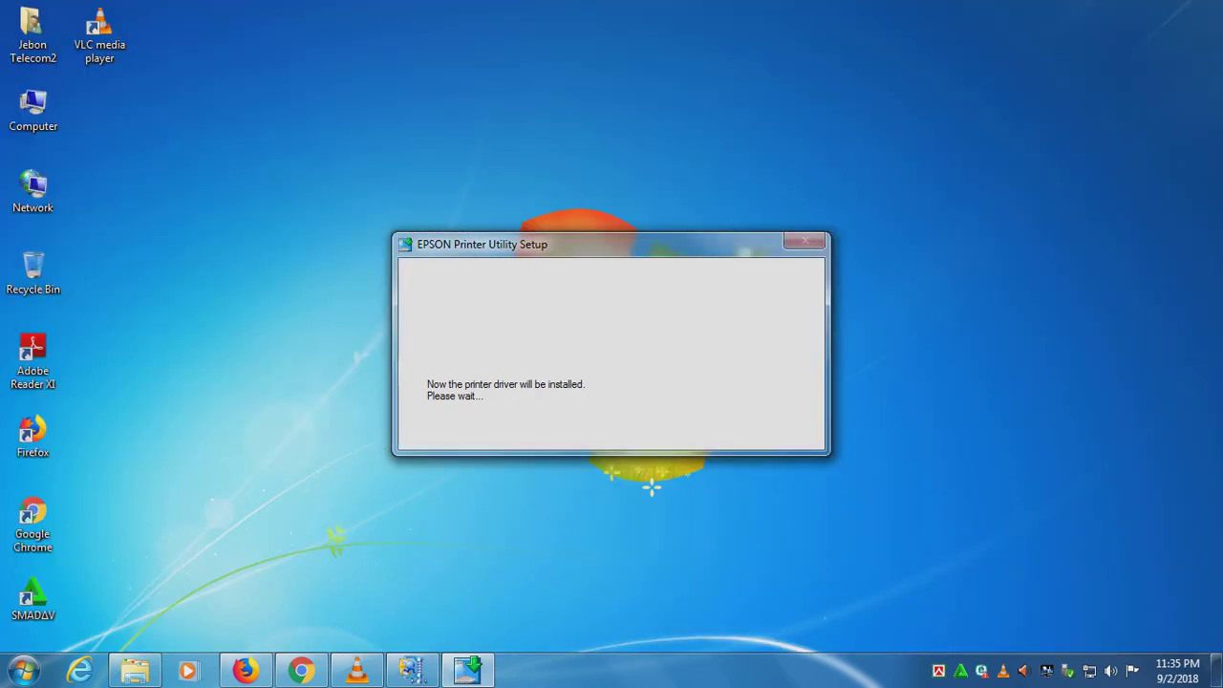
right_click(35, 113)
click(78, 128)
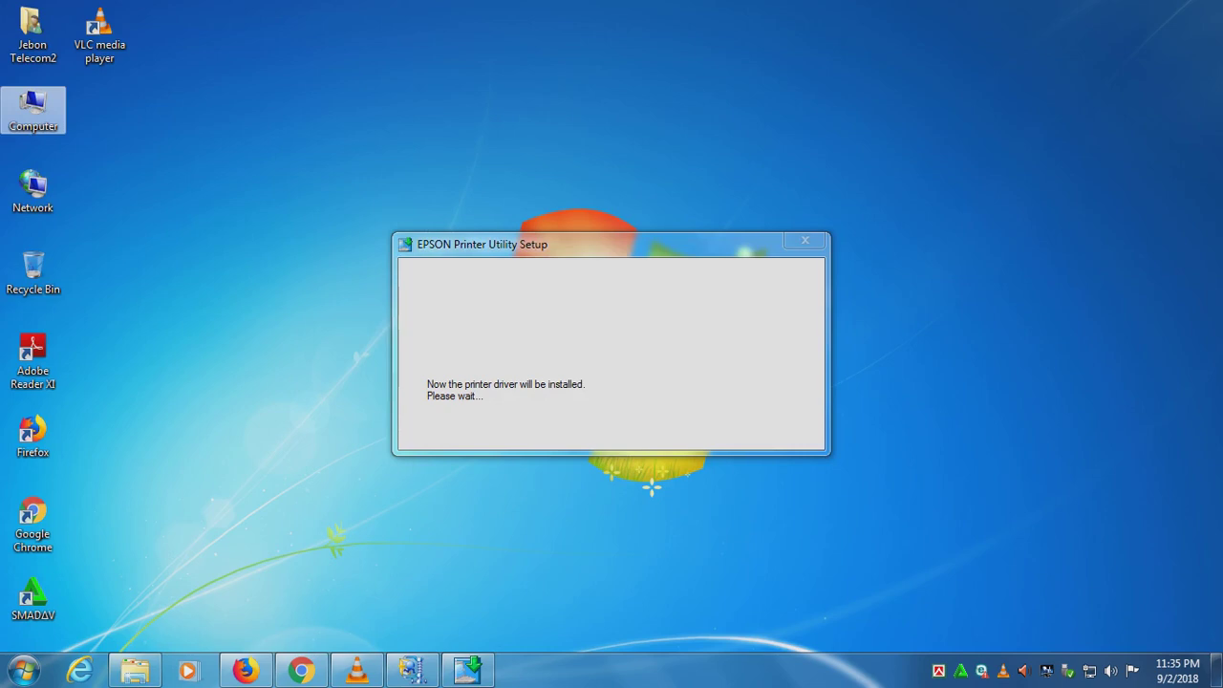
mouse_move(478, 244)
mouse_down()
mouse_move(600, 237)
mouse_move(489, 124)
mouse_up()
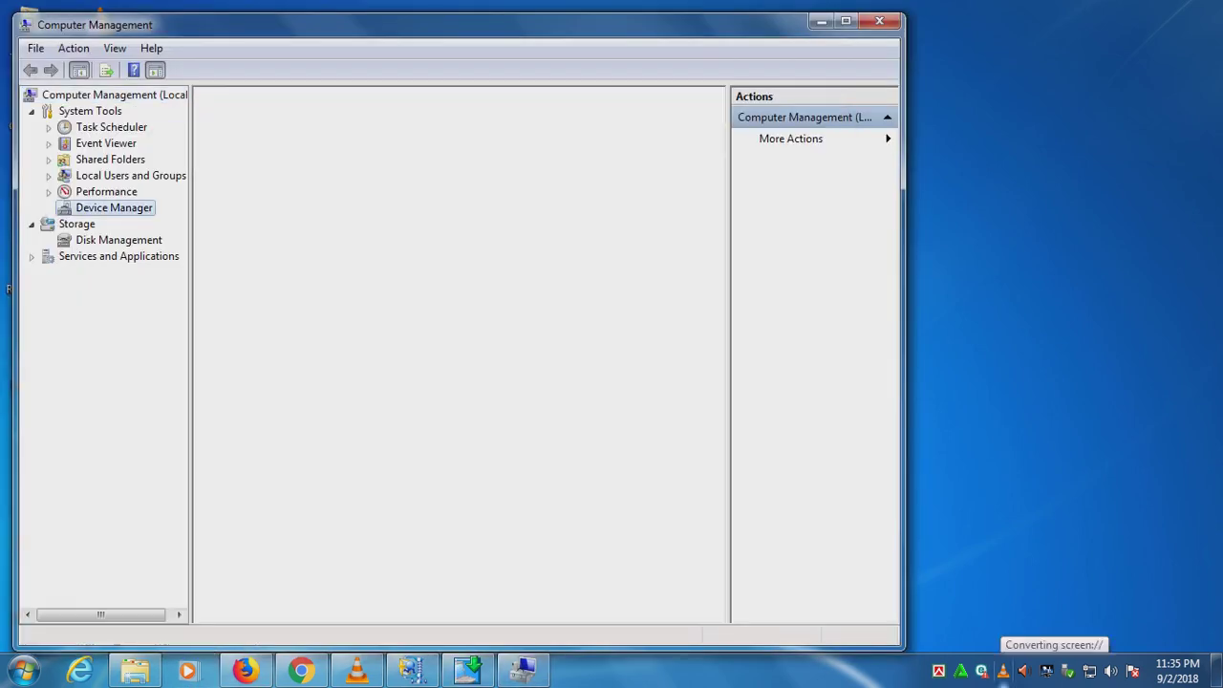
Check Device Manager for the EPSONL380 Series and dismiss the successful-installation message.
right_click(1002, 671)
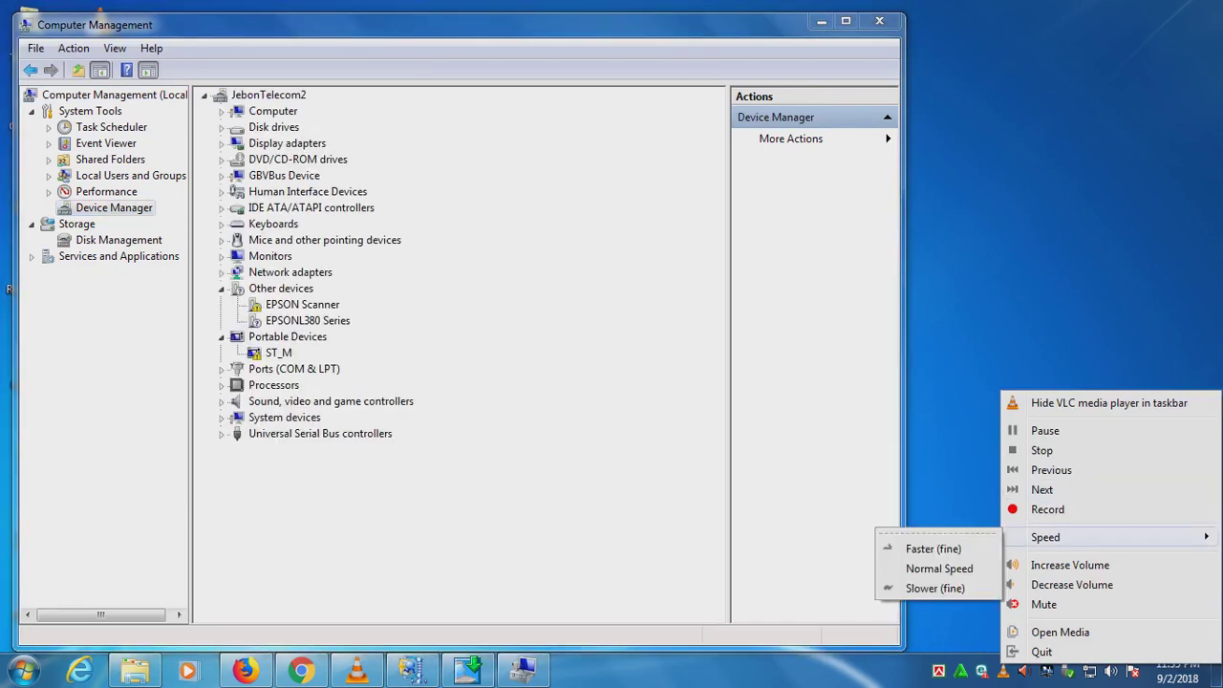
click(932, 568)
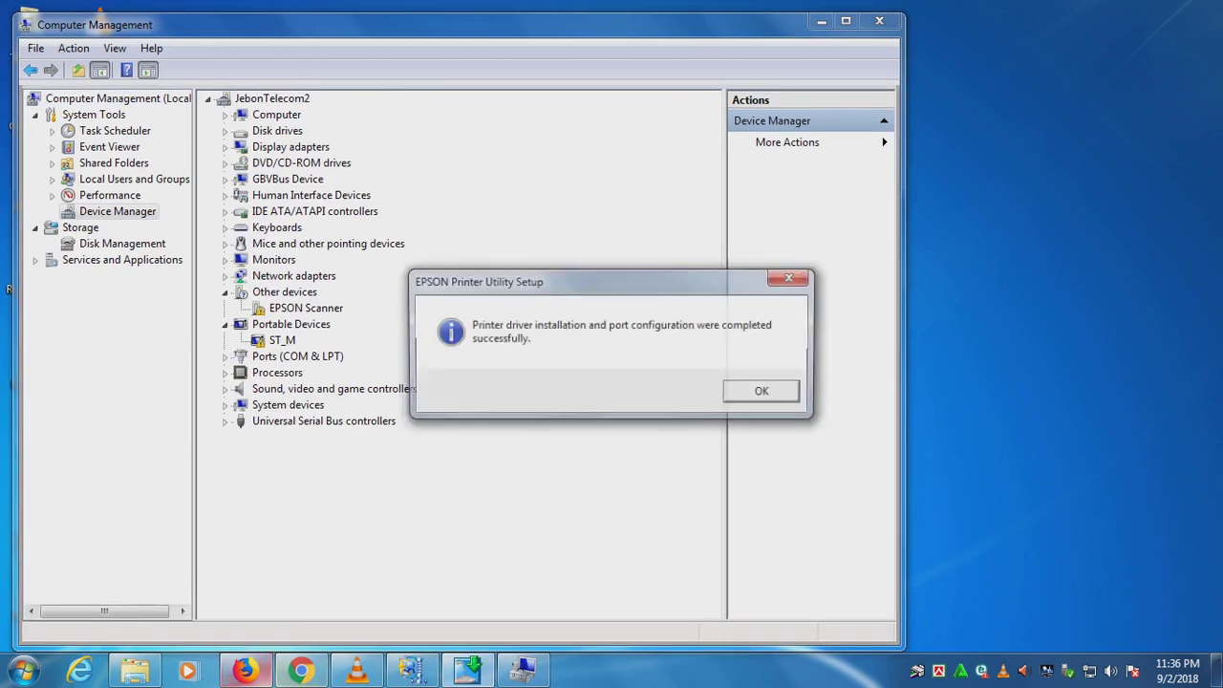
key(Return)
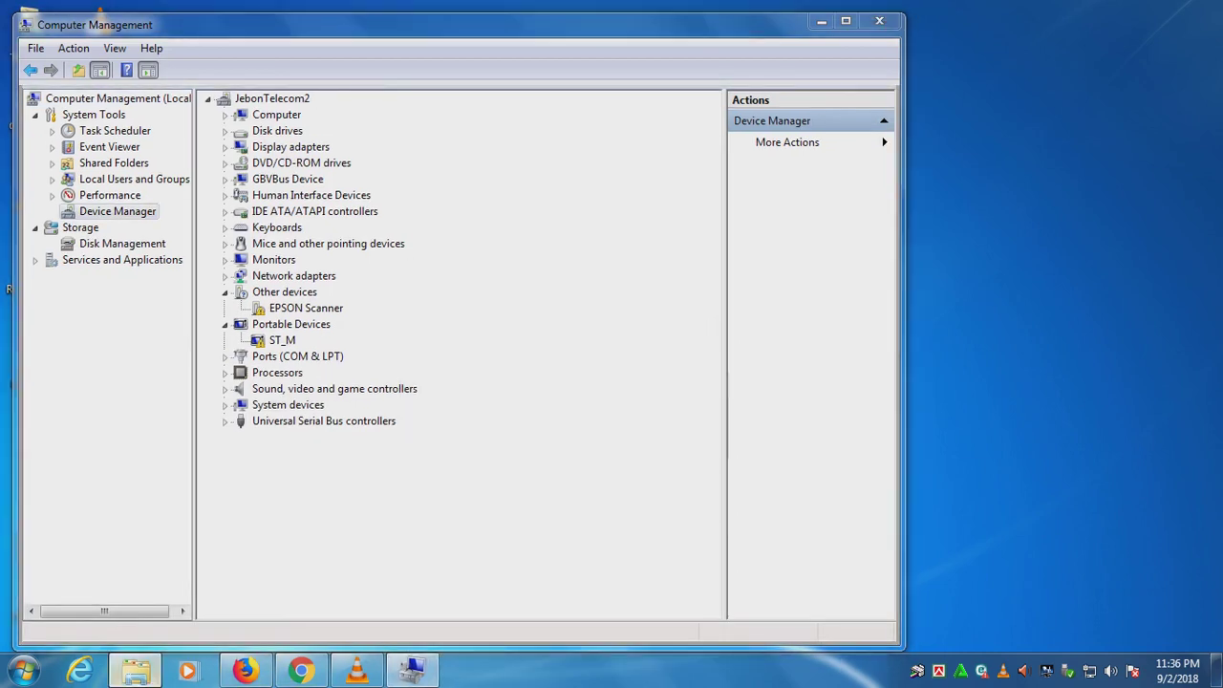
Run L380_EScan2_6230_FD.exe, allow it to run, and accept the Epson Scan 2 license.
key(Return)
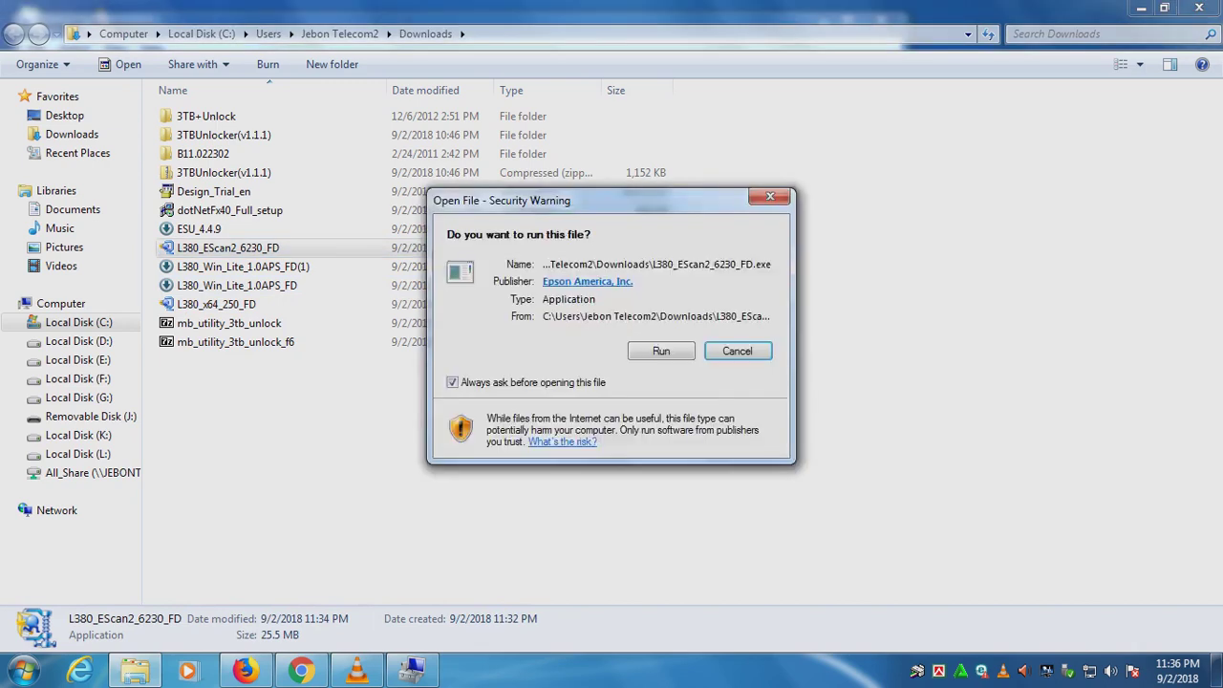
key(alt+r)
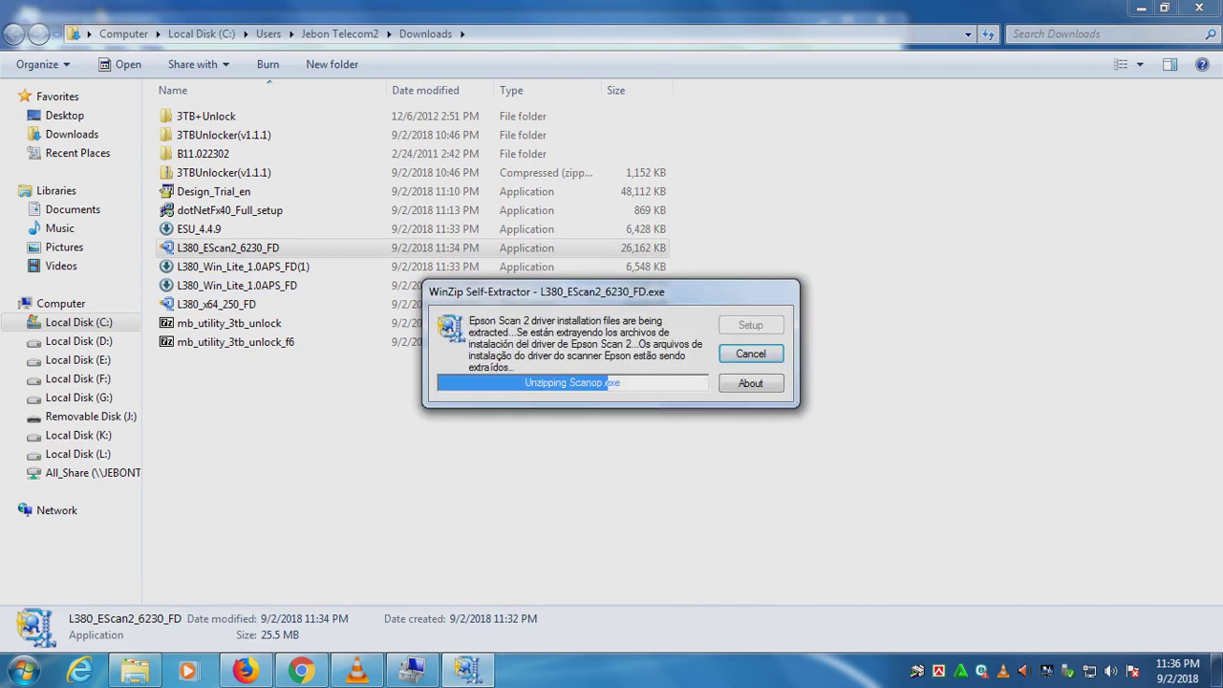
key(Return)
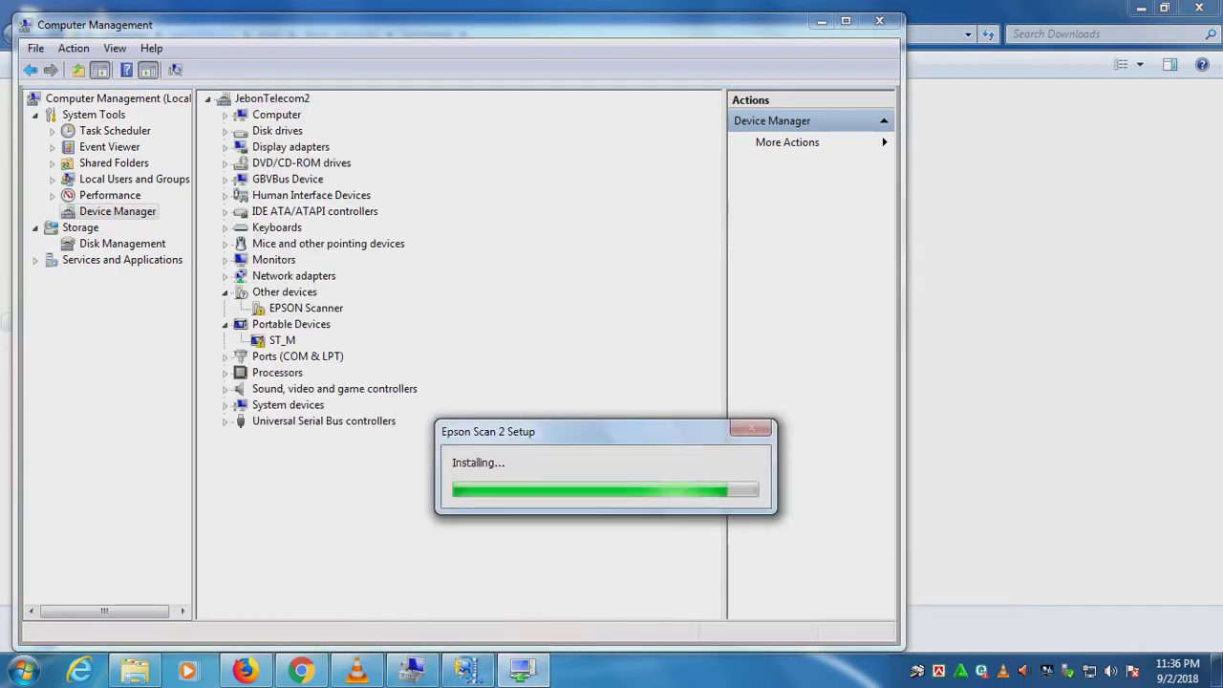
right_click(1046, 671)
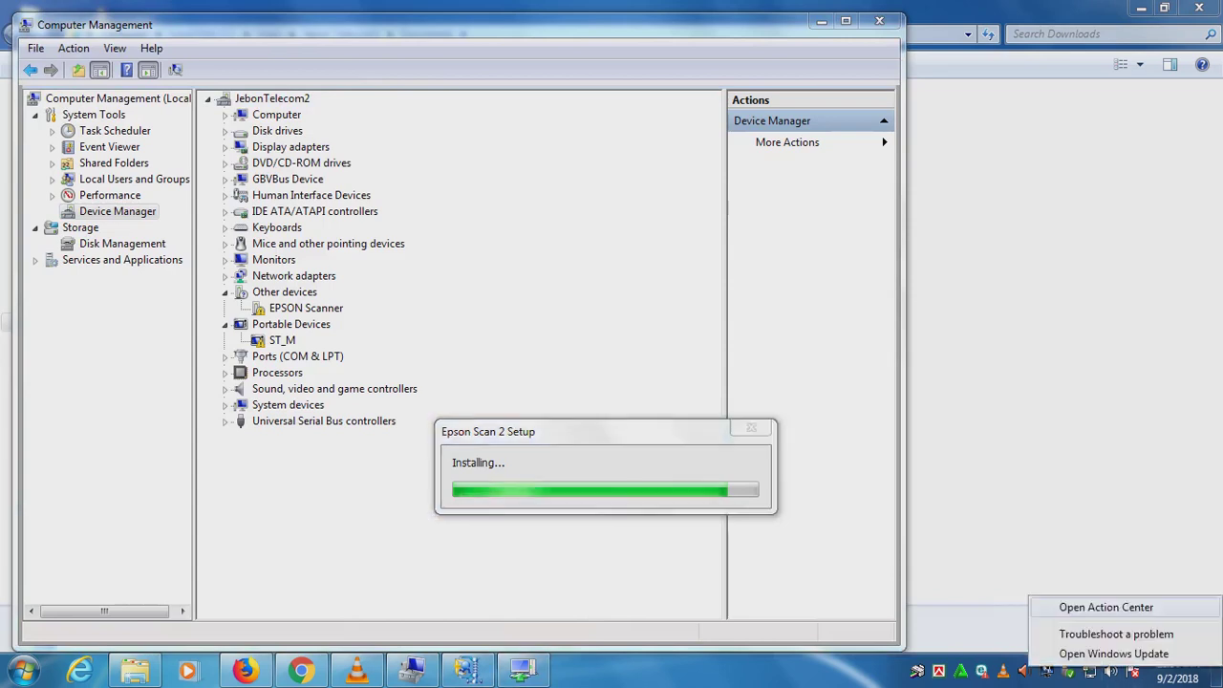
Turn off Action Center messages for security, firewall, virus protection, troubleshooting and updates.
key(Escape)
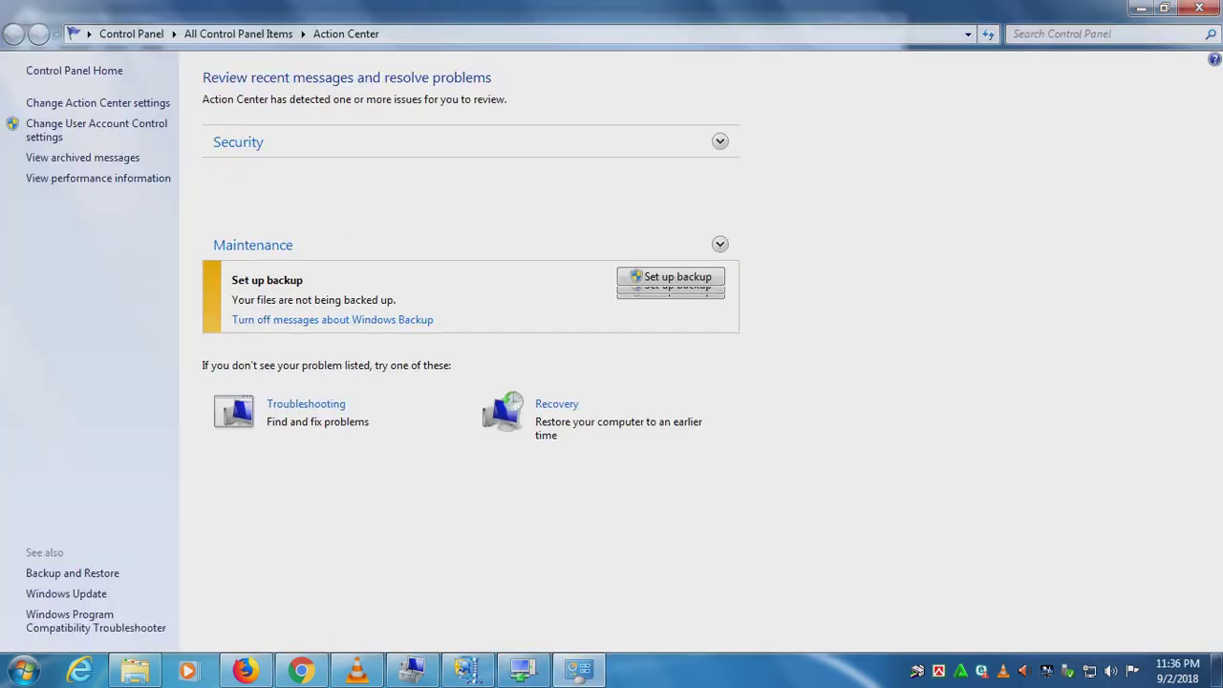
key(Tab)
key(Tab)
key(space)
key(Tab)
key(space)
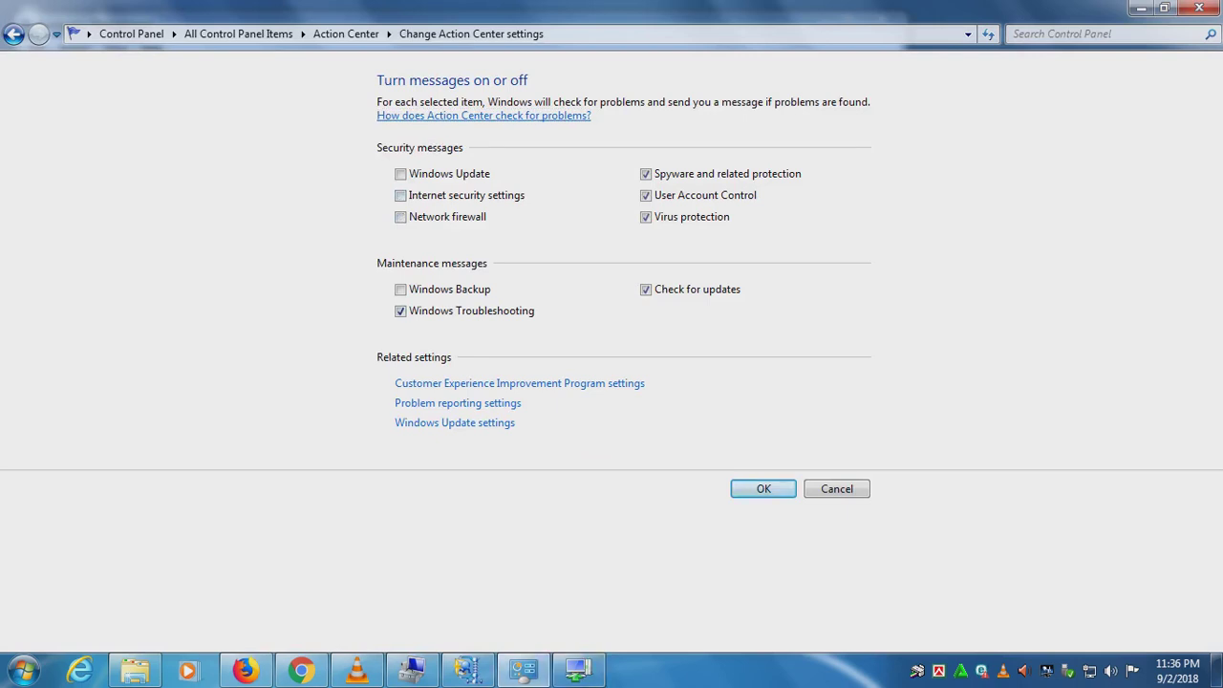
key(Tab)
key(Tab)
key(space)
key(Tab)
key(space)
key(Tab)
key(Tab)
key(space)
key(Tab)
key(space)
key(space)
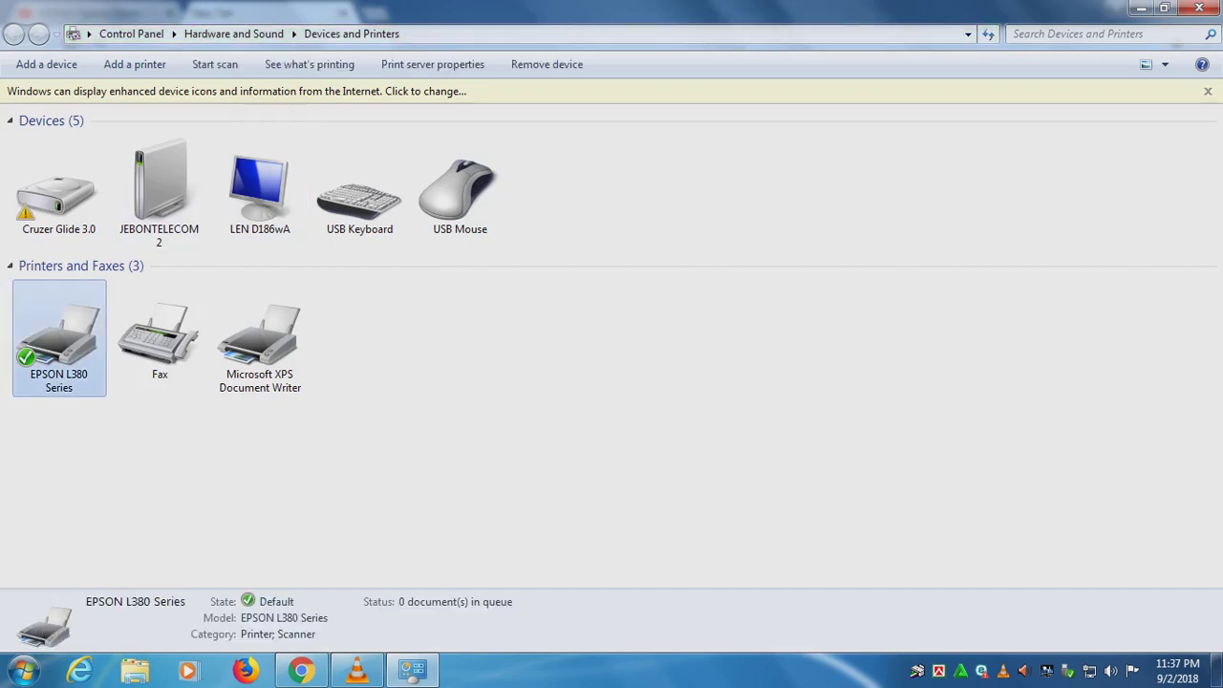
Dismiss the enhanced device icons notice in Devices and Printers.
right_click(472, 333)
key(Escape)
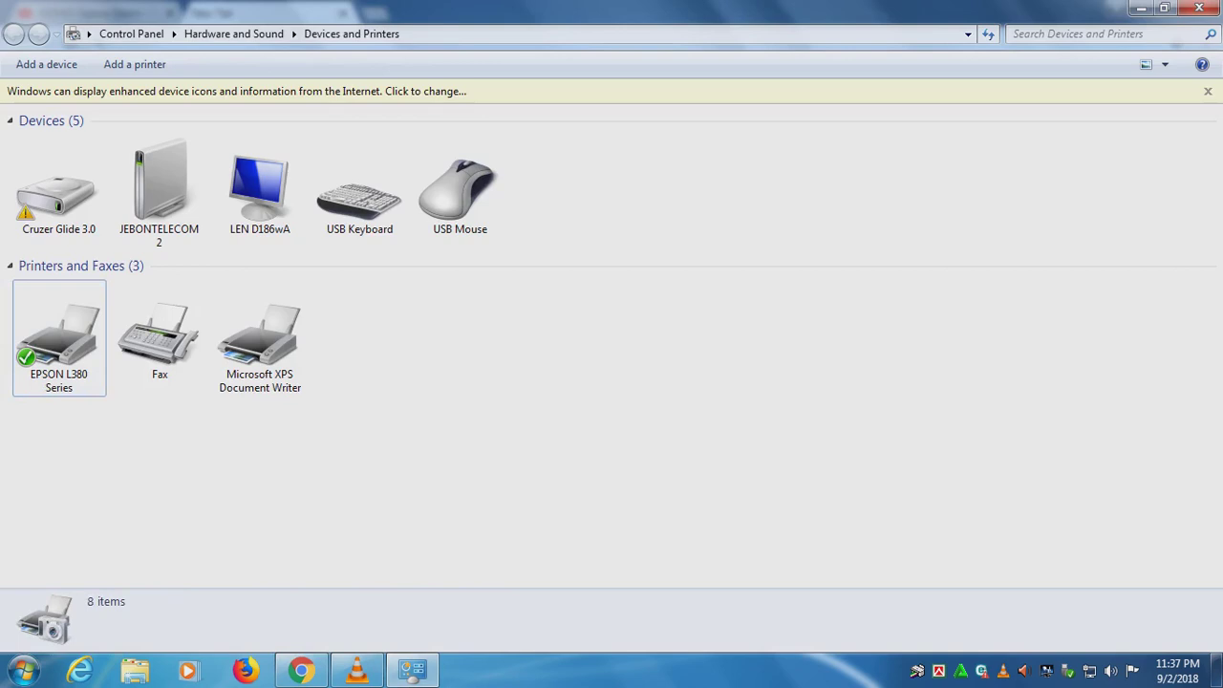
click(1051, 91)
click(1078, 101)
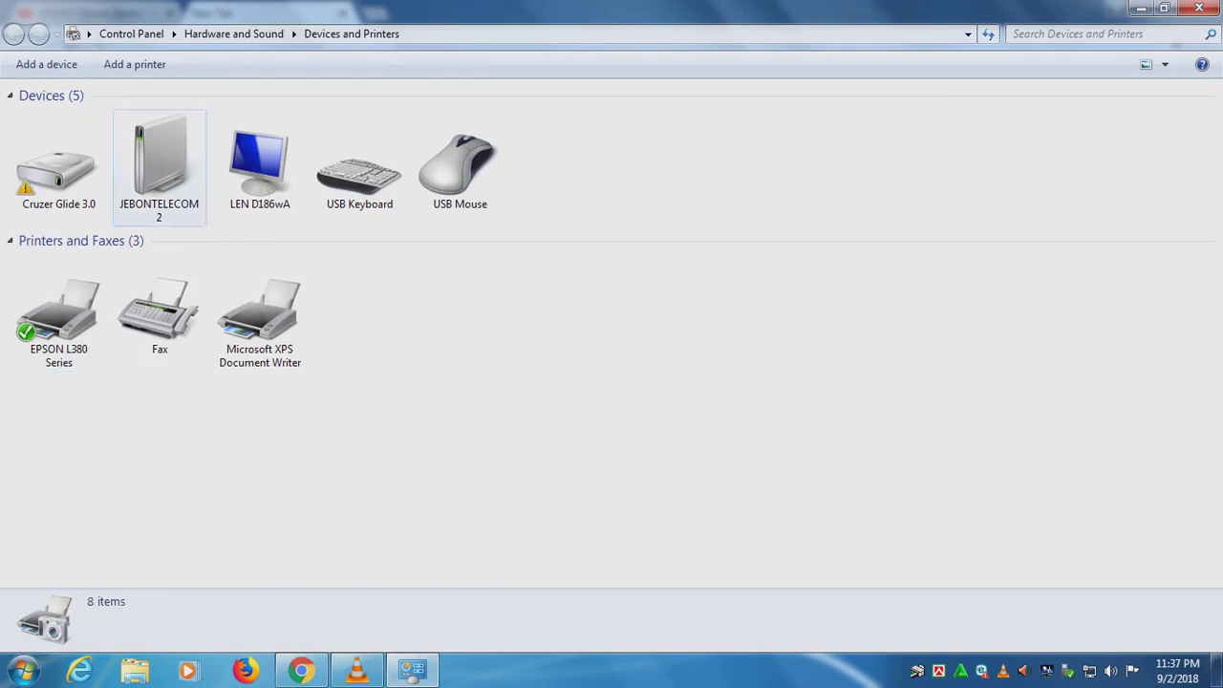
Look over the EPSON L380 printer, LEN D186wA monitor and USB Mouse, then clear the selection.
click(59, 316)
click(259, 162)
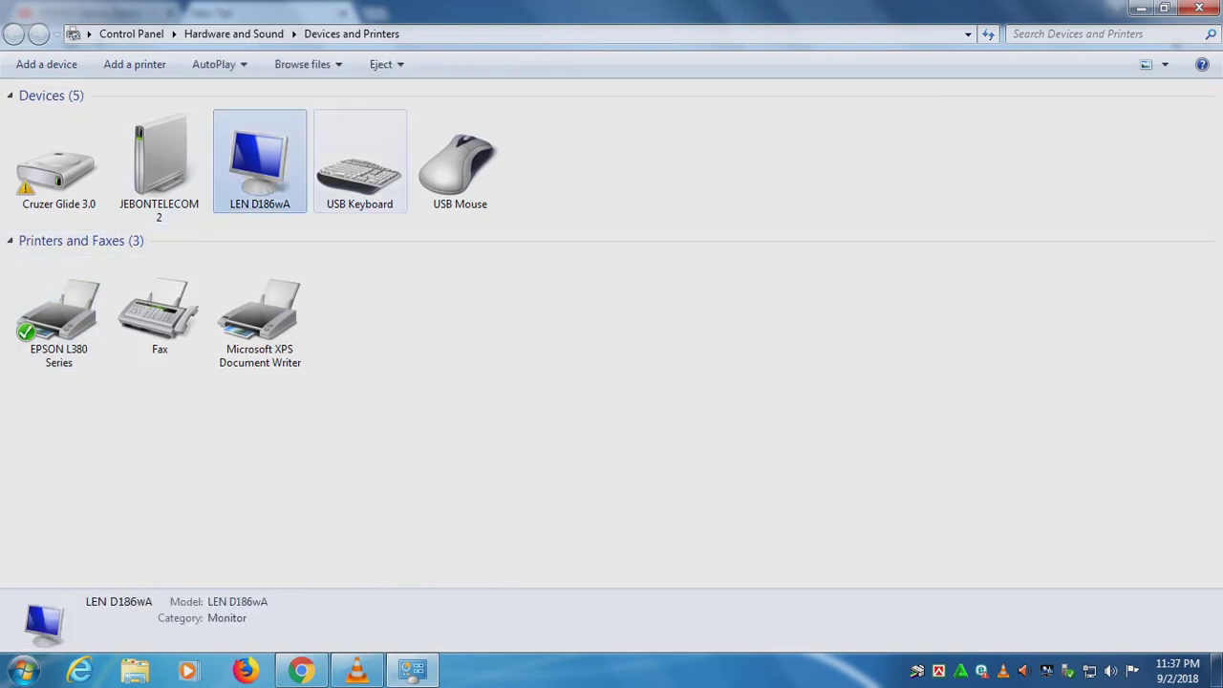
click(460, 162)
key(ctrl+space)
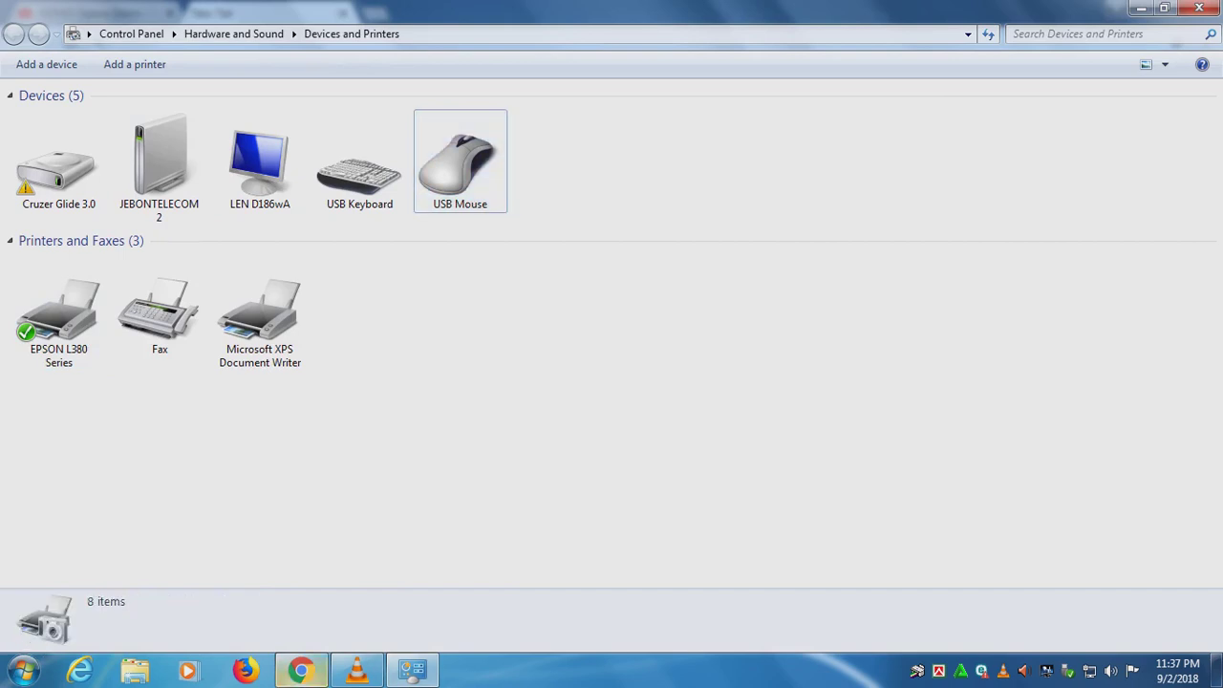
key(super)
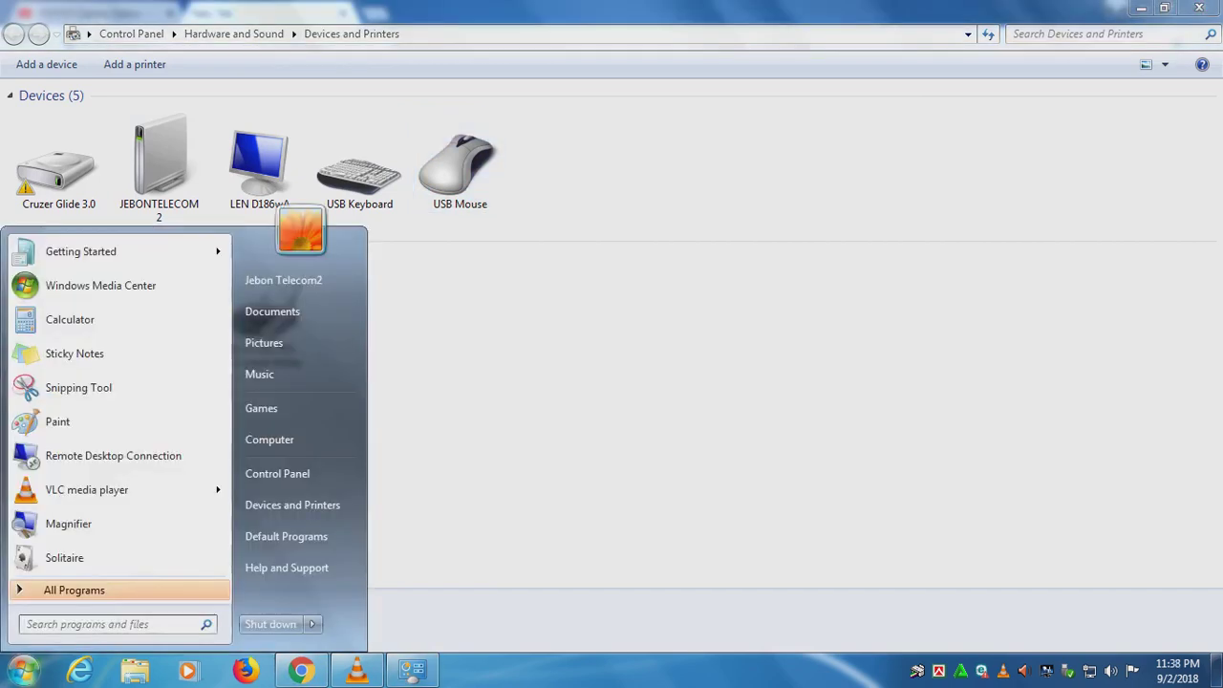
Search the drives for 'photo' to locate the Adobe Photoshop CS 8 zip.
key(super+e)
key(ctrl+f)
text(pho)
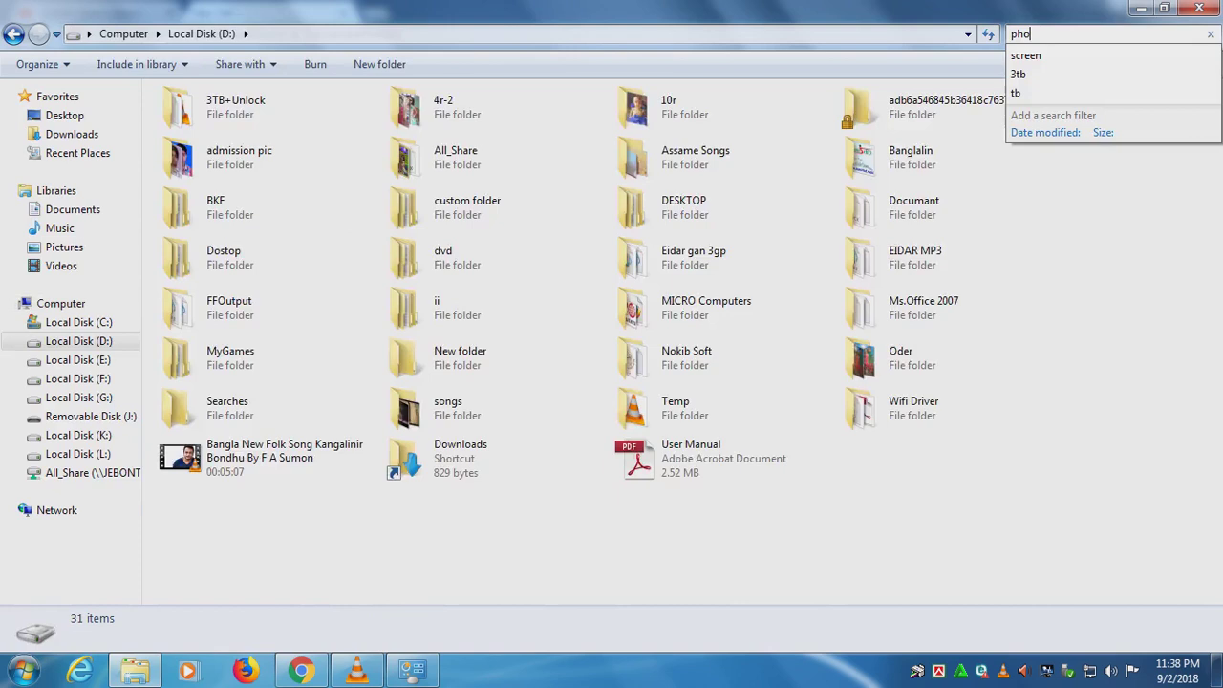
text(to)
click(78, 385)
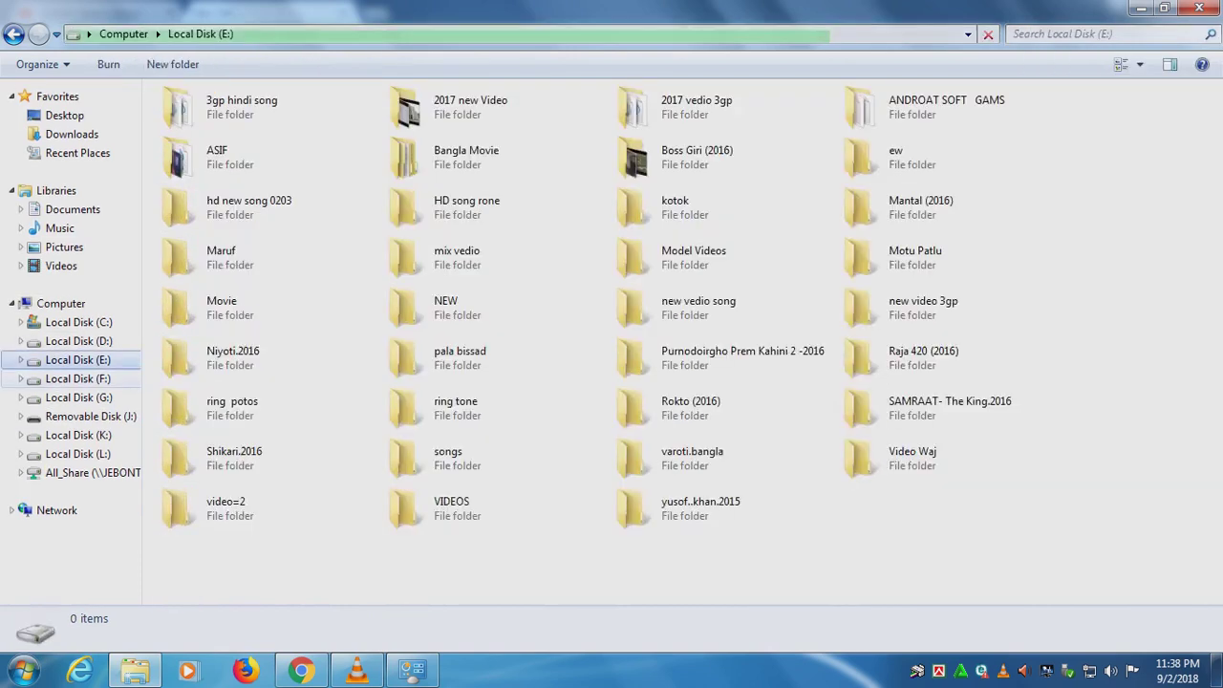
key(Up)
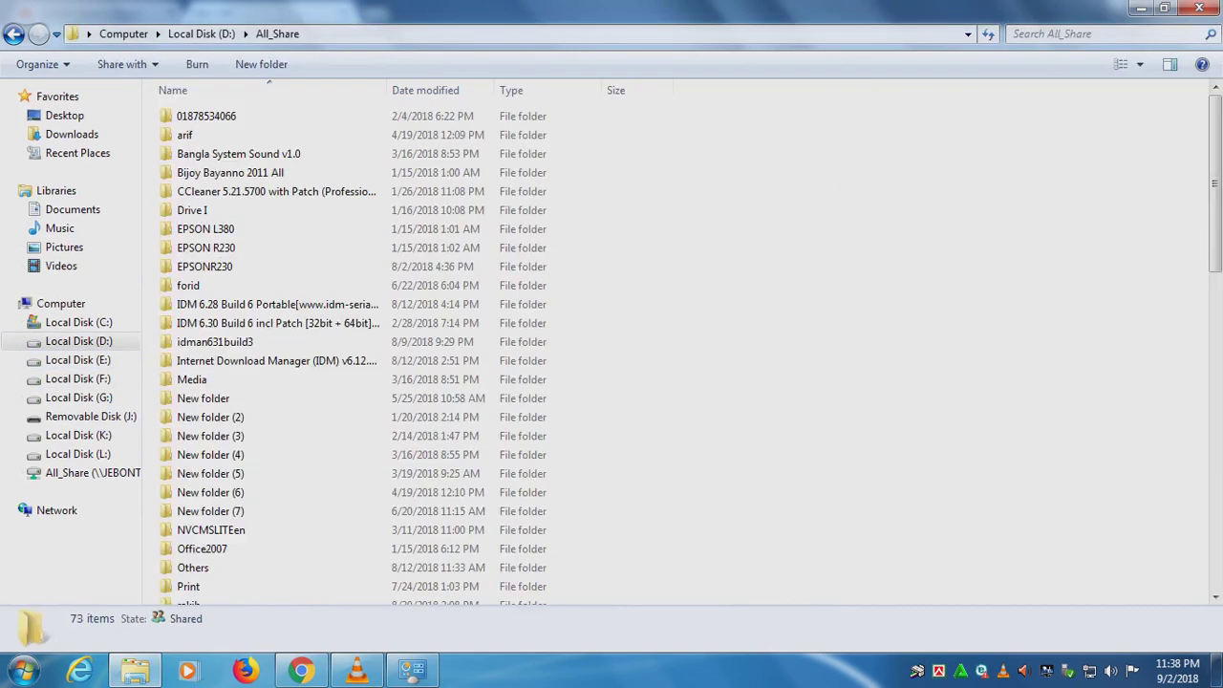
text(photo)
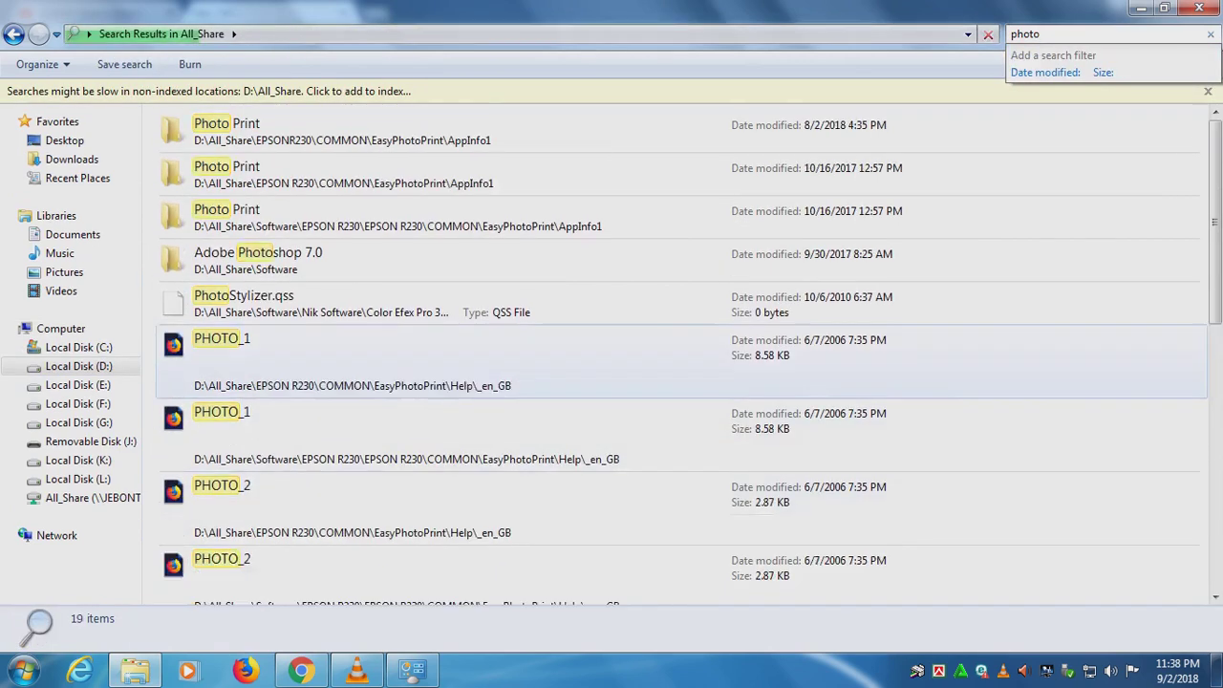
click(573, 368)
scroll(574, 368, down, 5)
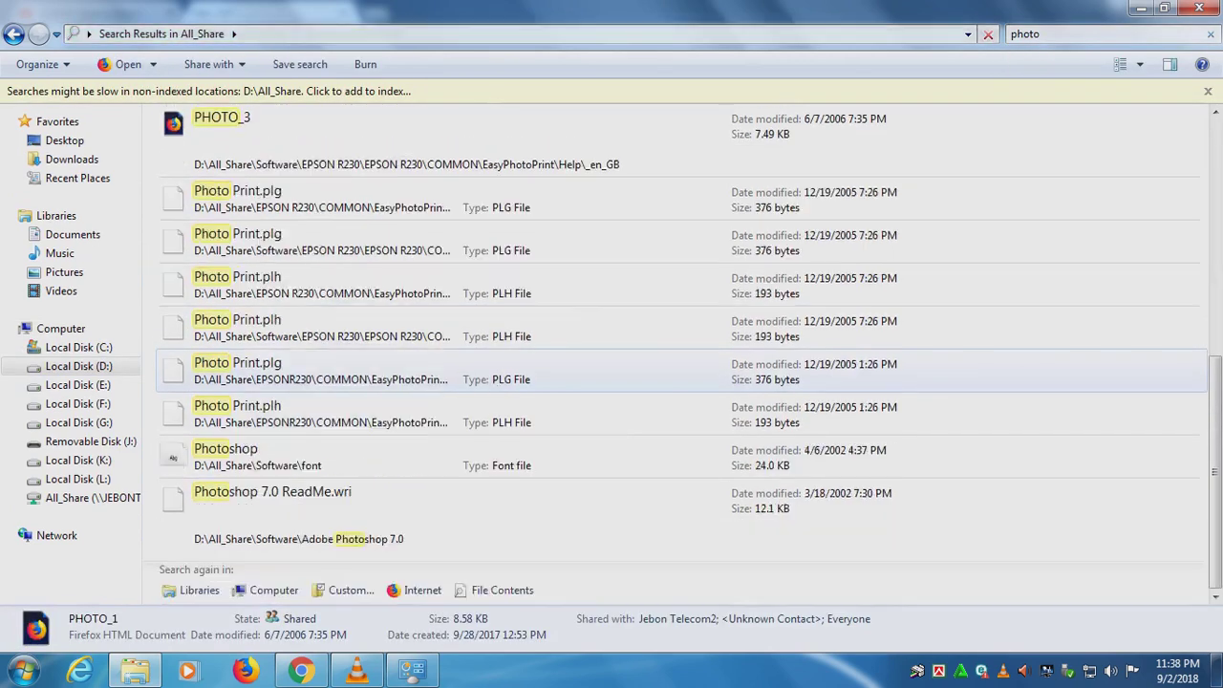
scroll(669, 354, up, 5)
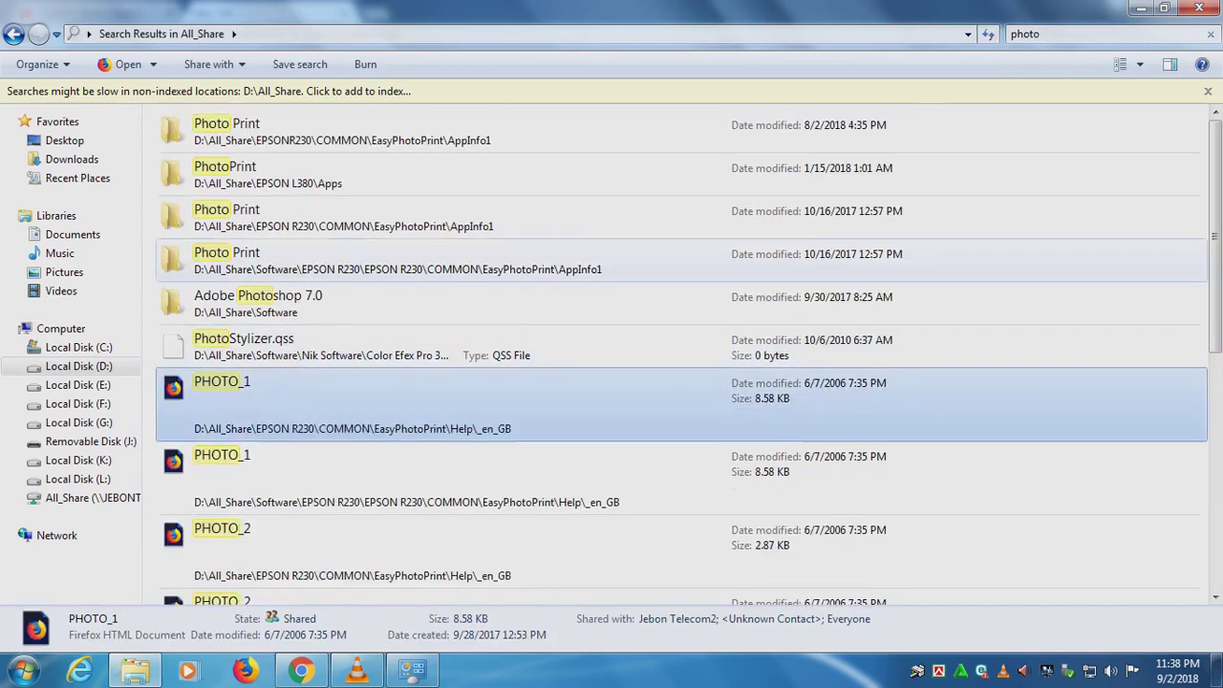
text(photo)
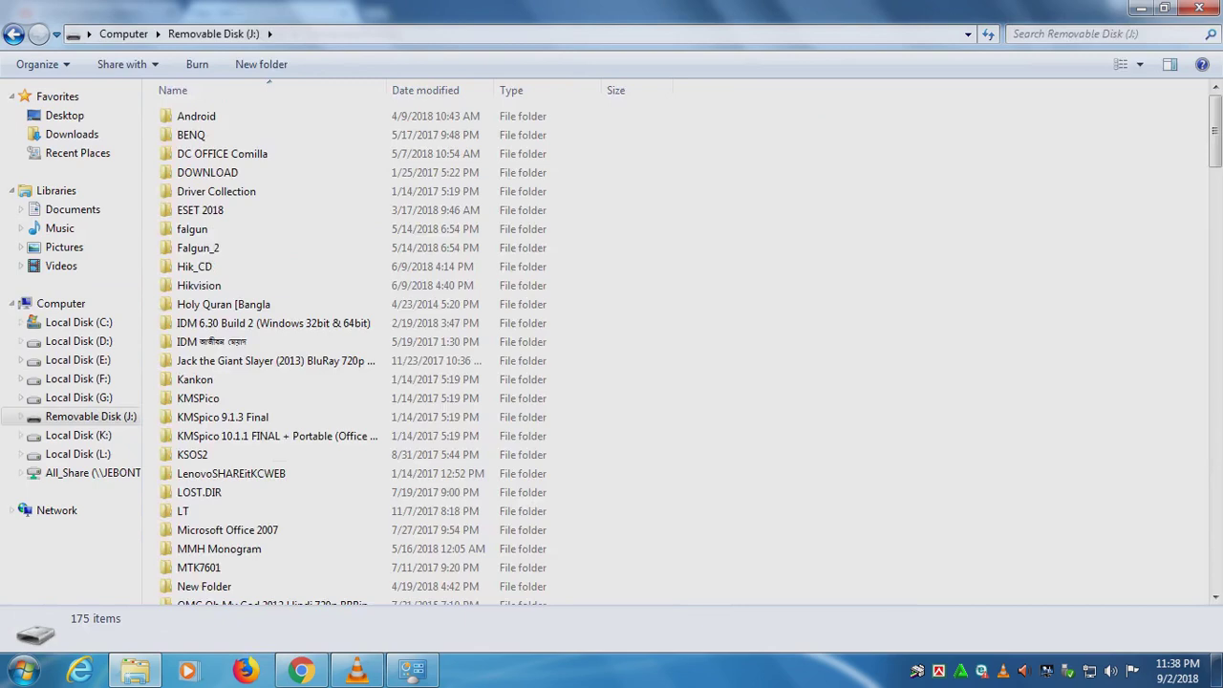
text(photo)
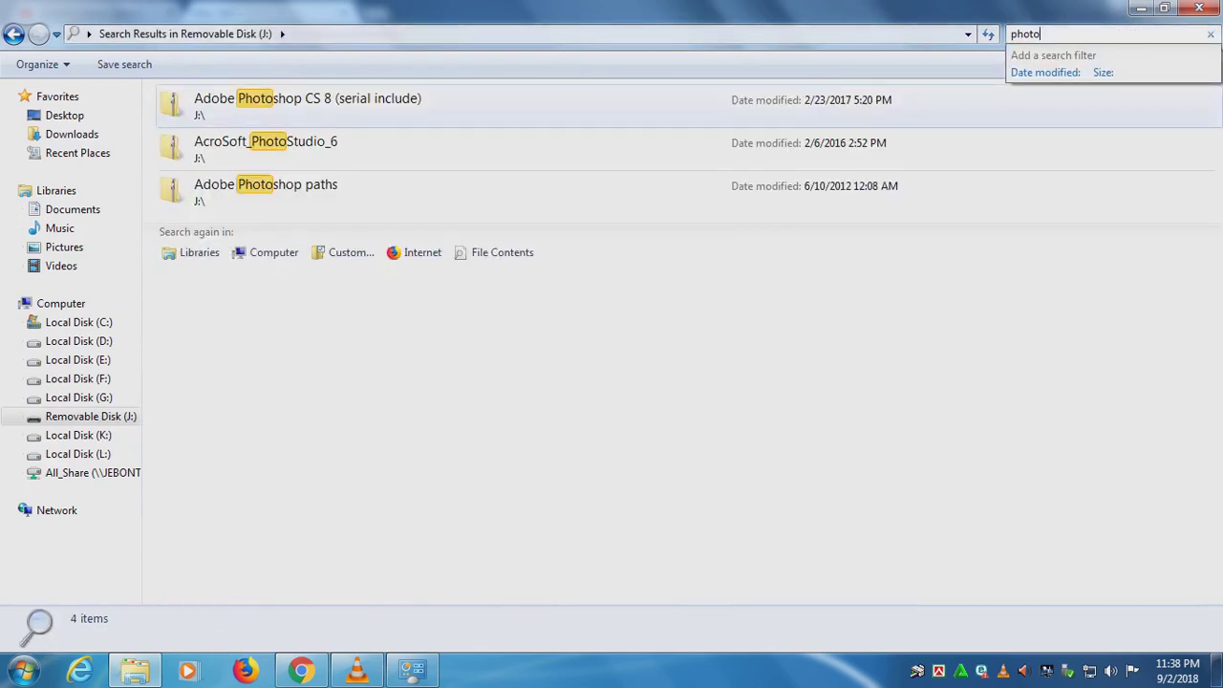
right_click(232, 113)
click(287, 277)
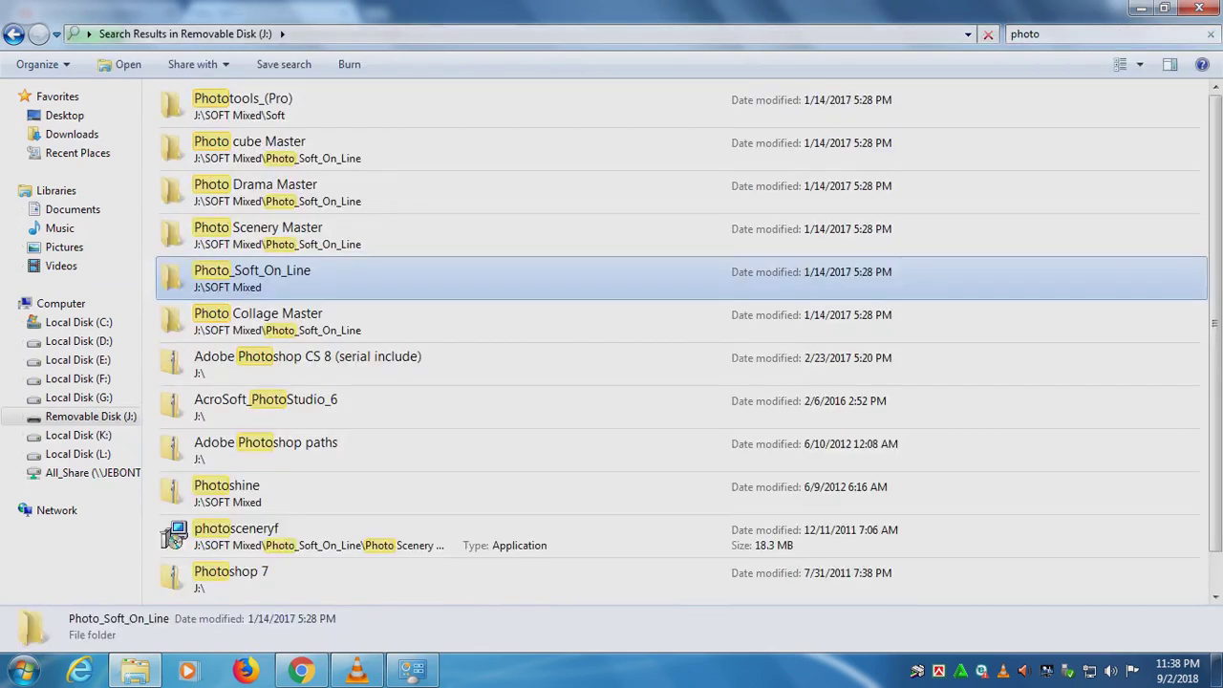
Copy the Photoshop CS 8 zip to the desktop and bin the Epson Scan 2 shortcut.
right_click(246, 361)
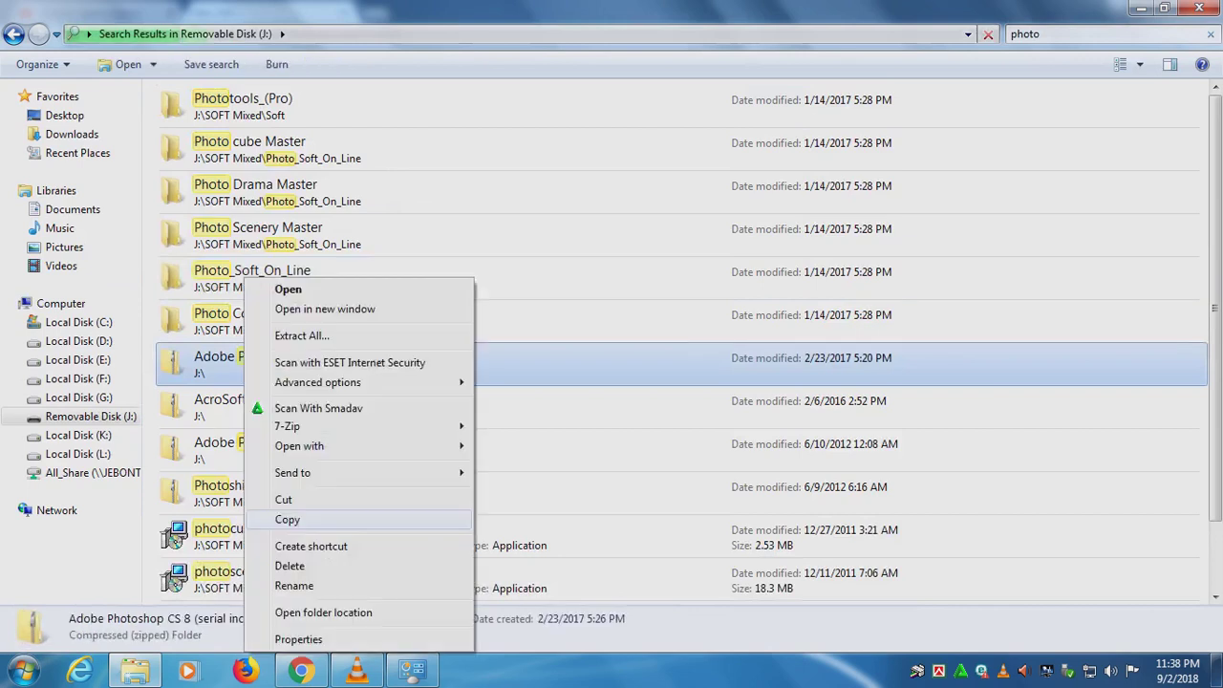
click(287, 519)
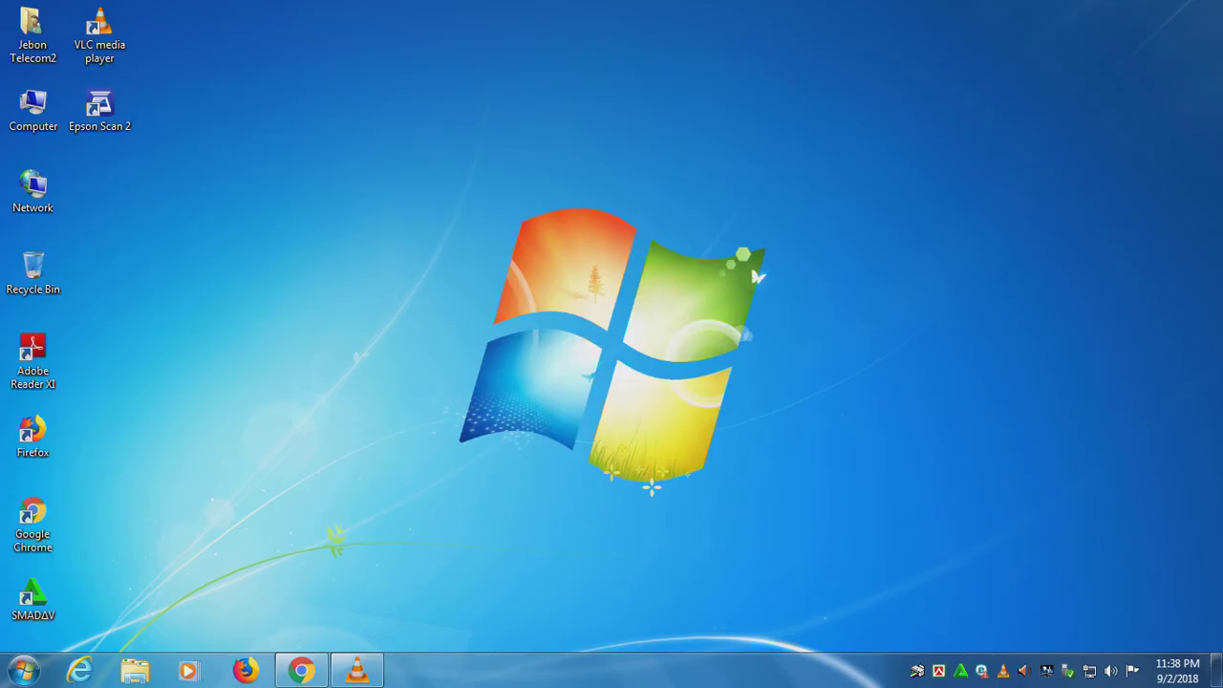
right_click(522, 251)
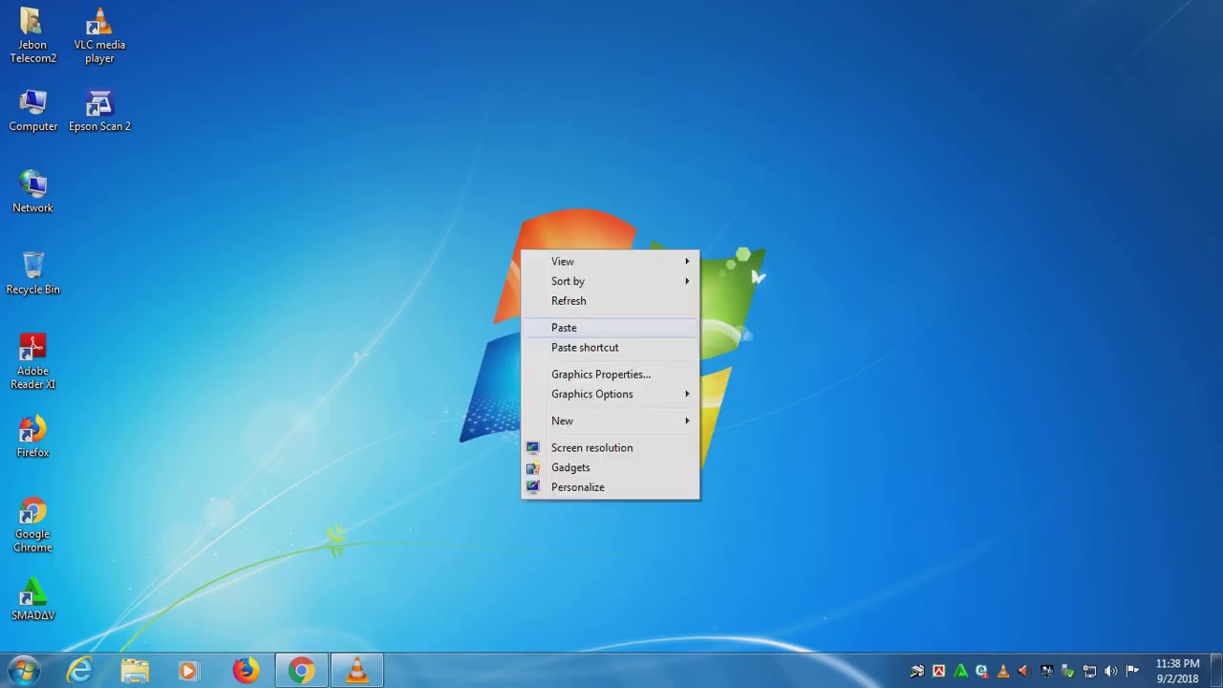
click(563, 327)
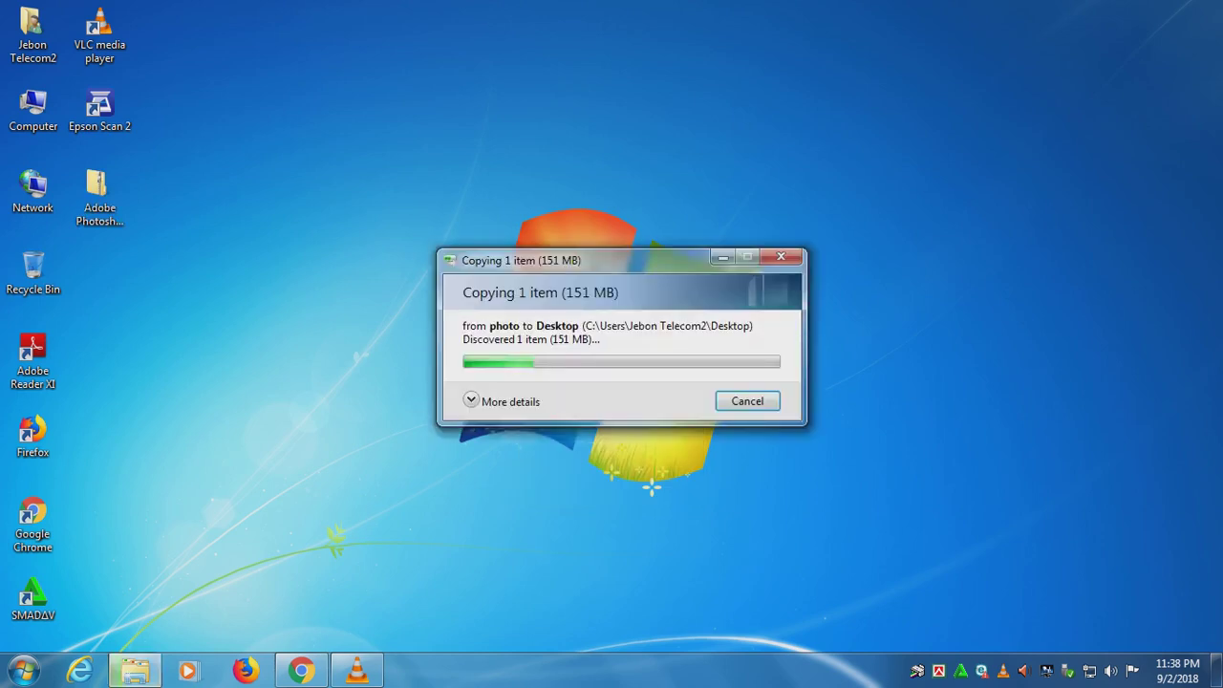
mouse_move(100, 105)
mouse_down()
mouse_move(63, 277)
mouse_move(34, 272)
mouse_up()
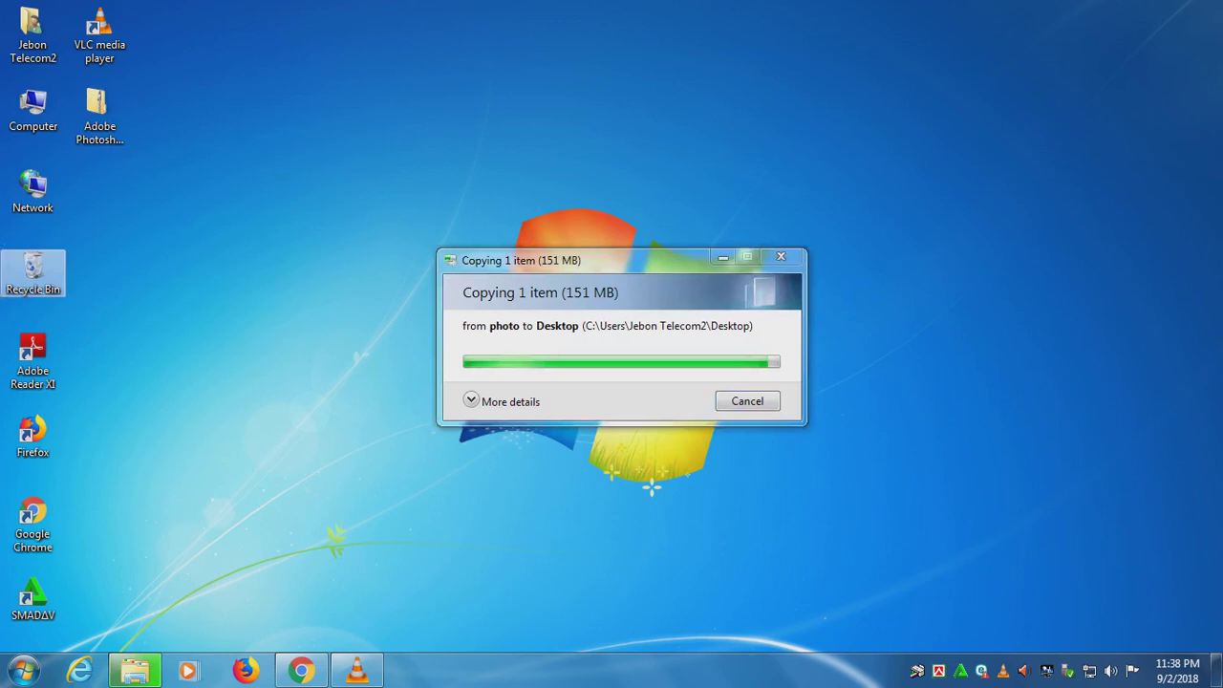
Extract the Photoshop zip on the desktop and open the Adobe Photoshop CS 8.0 folder.
right_click(105, 107)
click(165, 146)
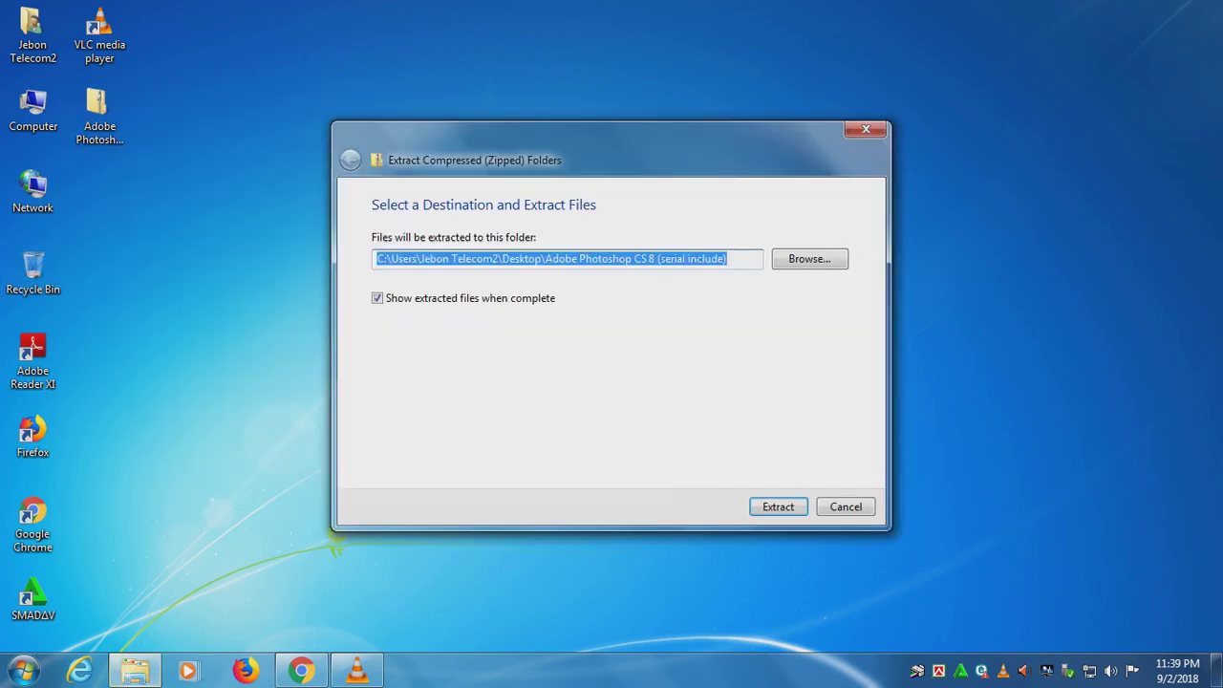
key(Return)
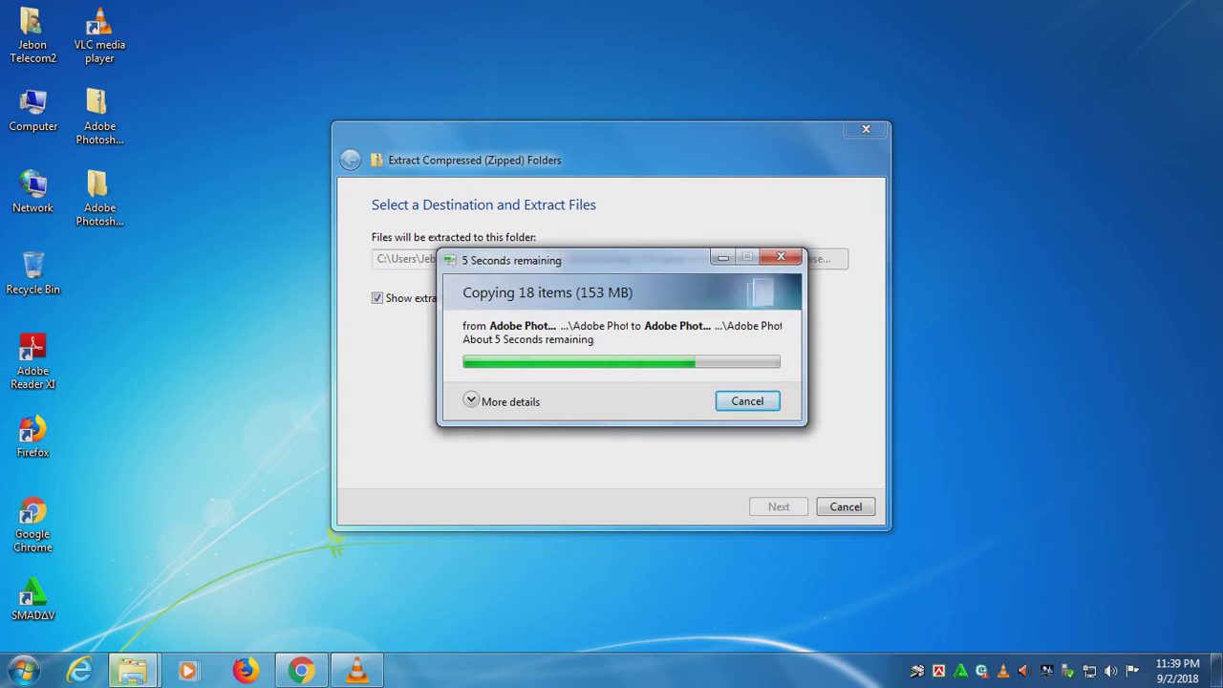
click(694, 110)
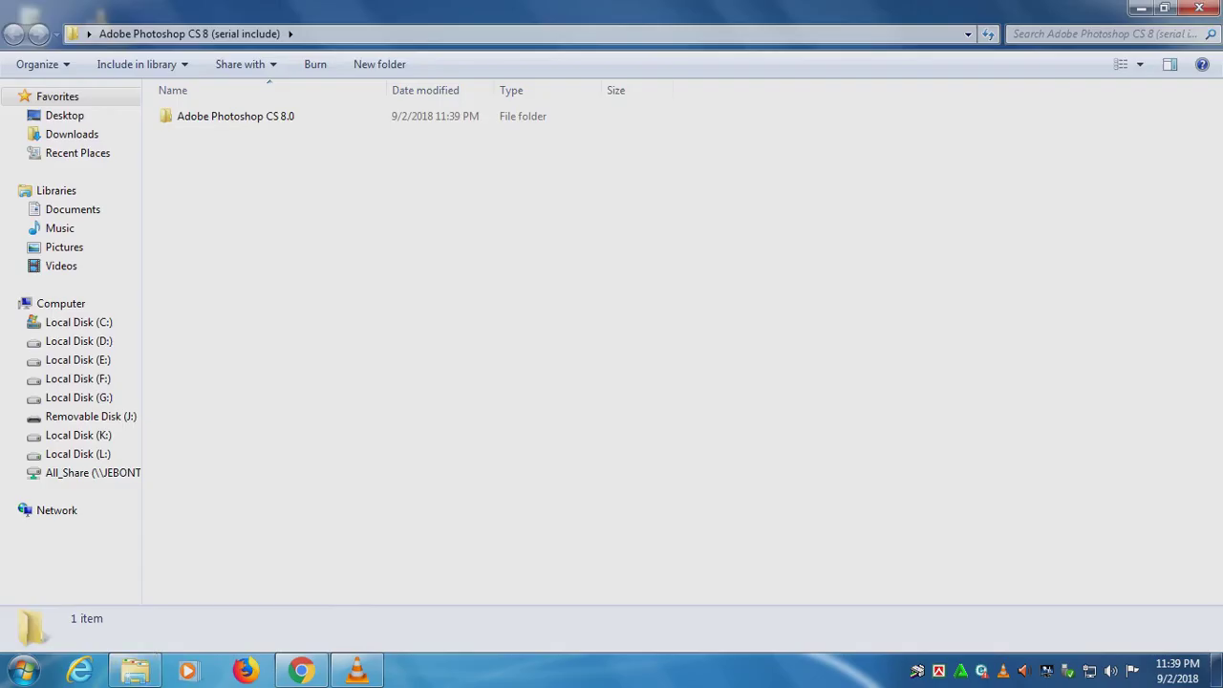
double_click(235, 116)
Run setup, dismiss the close-Adobe-applications warning, and enter the title and name fields.
click(190, 323)
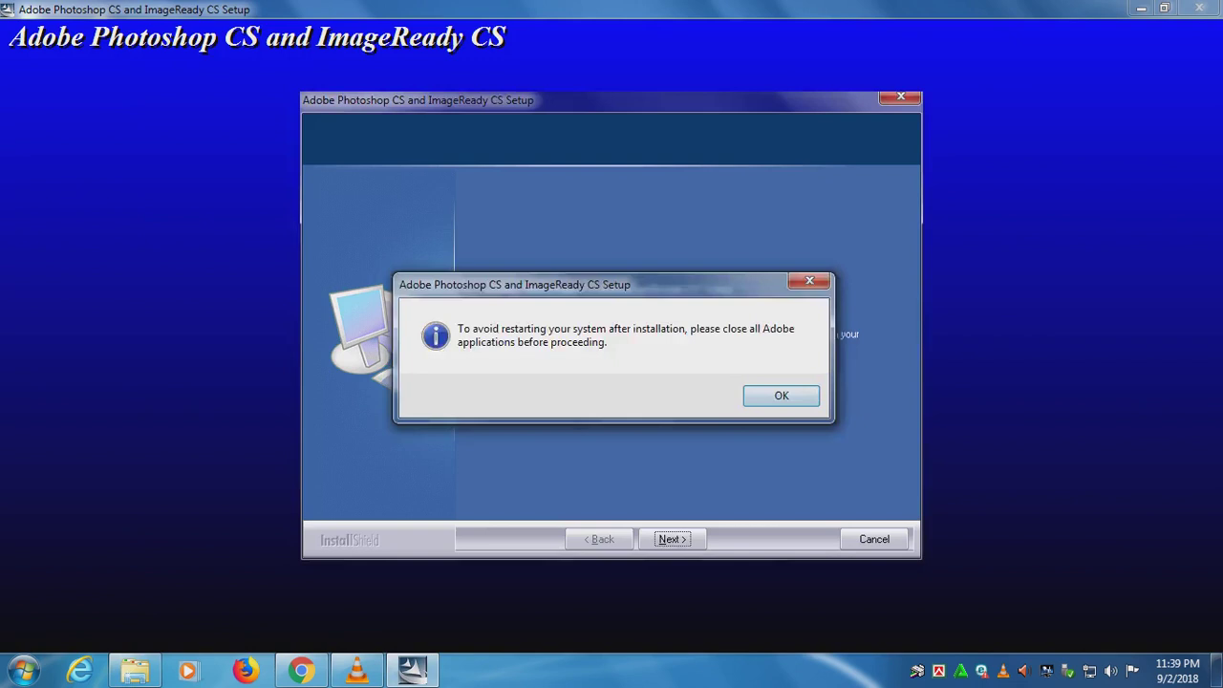
key(Return)
key(Return)
key(shift+Tab)
text(E)
key(Tab)
text(D)
key(Tab)
text(D)
text(S)
key(Tab)
Enter the company and serial number, then submit and confirm the registration.
text(F)
key(Tab)
text(111111111111111111111111)
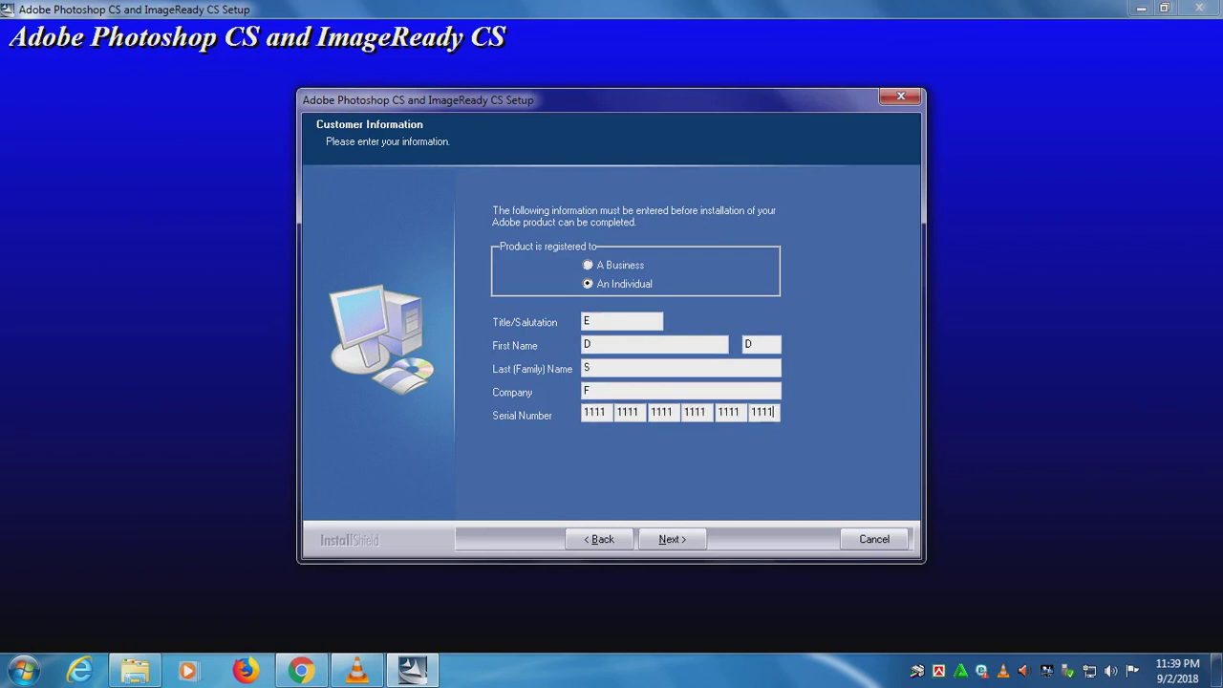
key(Return)
key(Return)
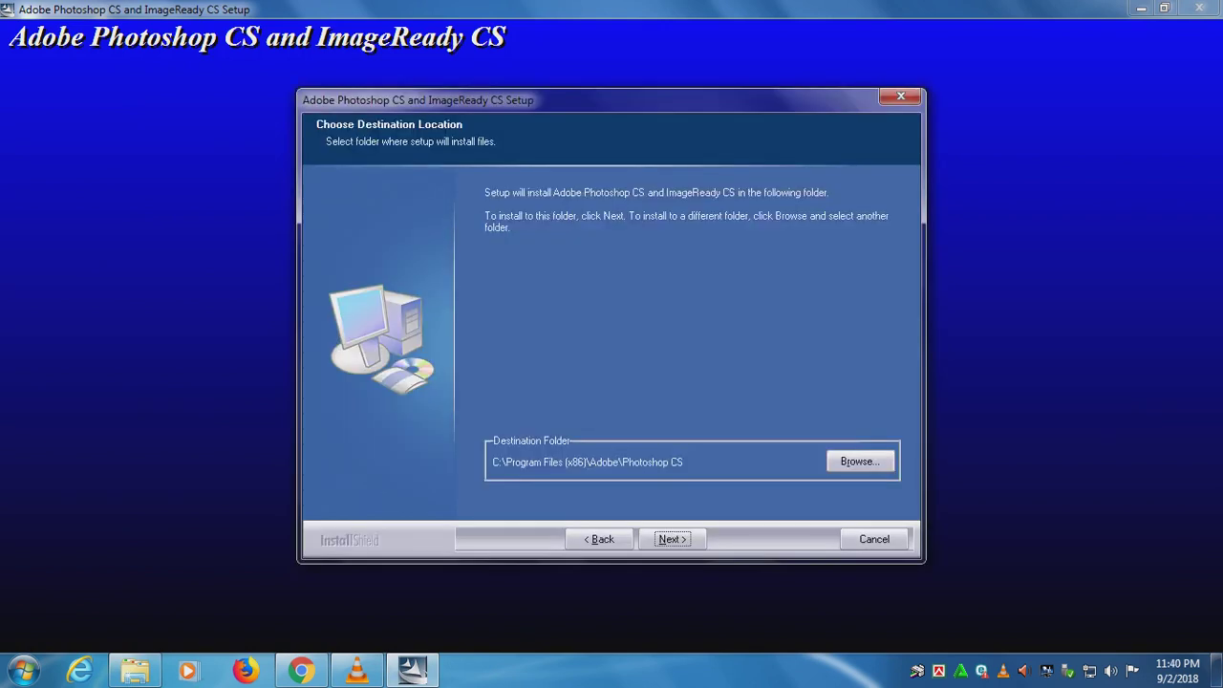
key(Return)
key(Return)
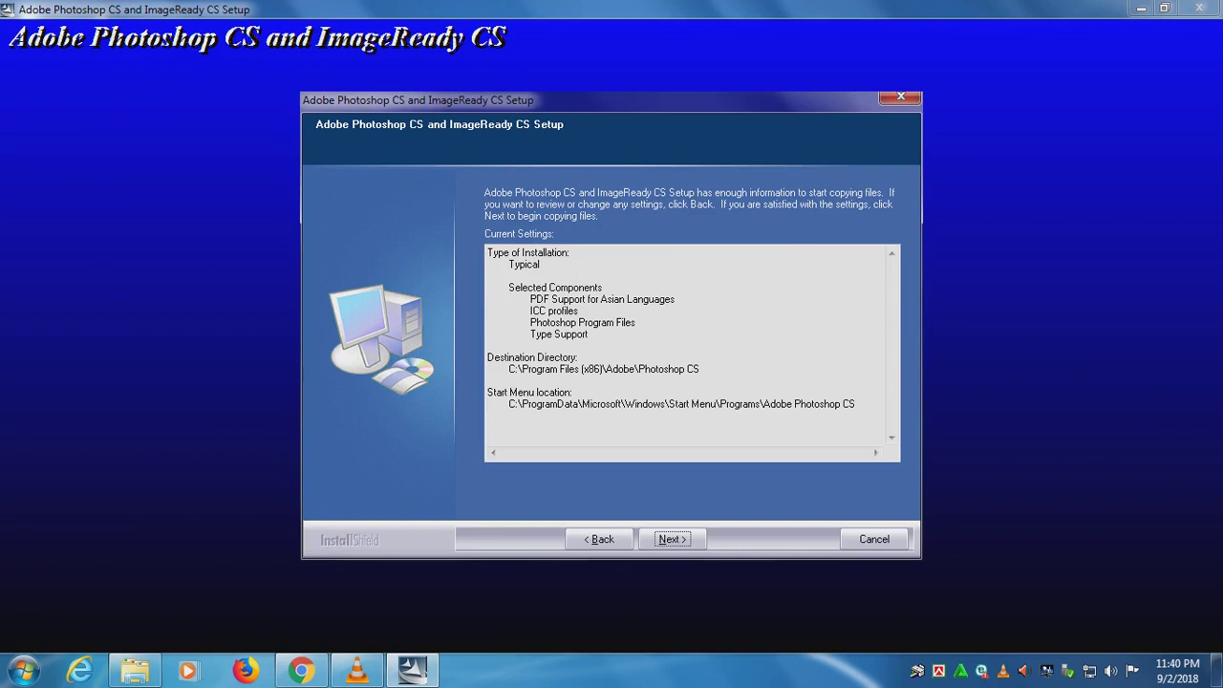
Install Photoshop CS to the proposed folder, cancel activation, and close the finished wizard.
key(Return)
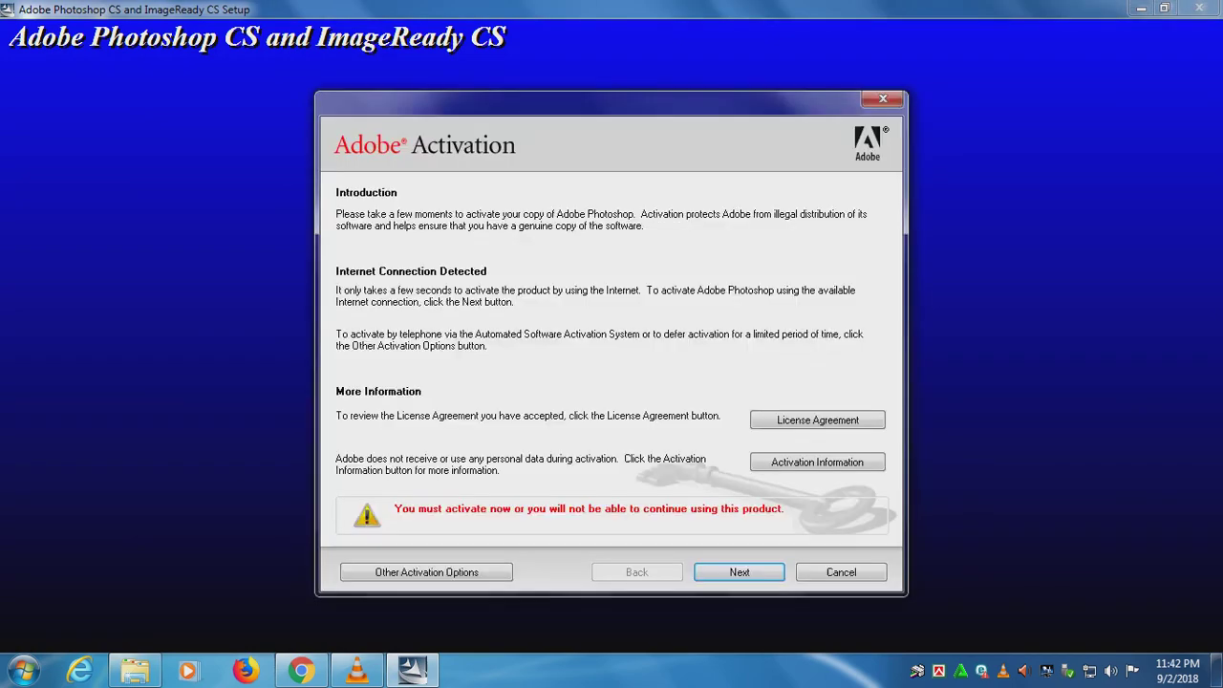
key(Escape)
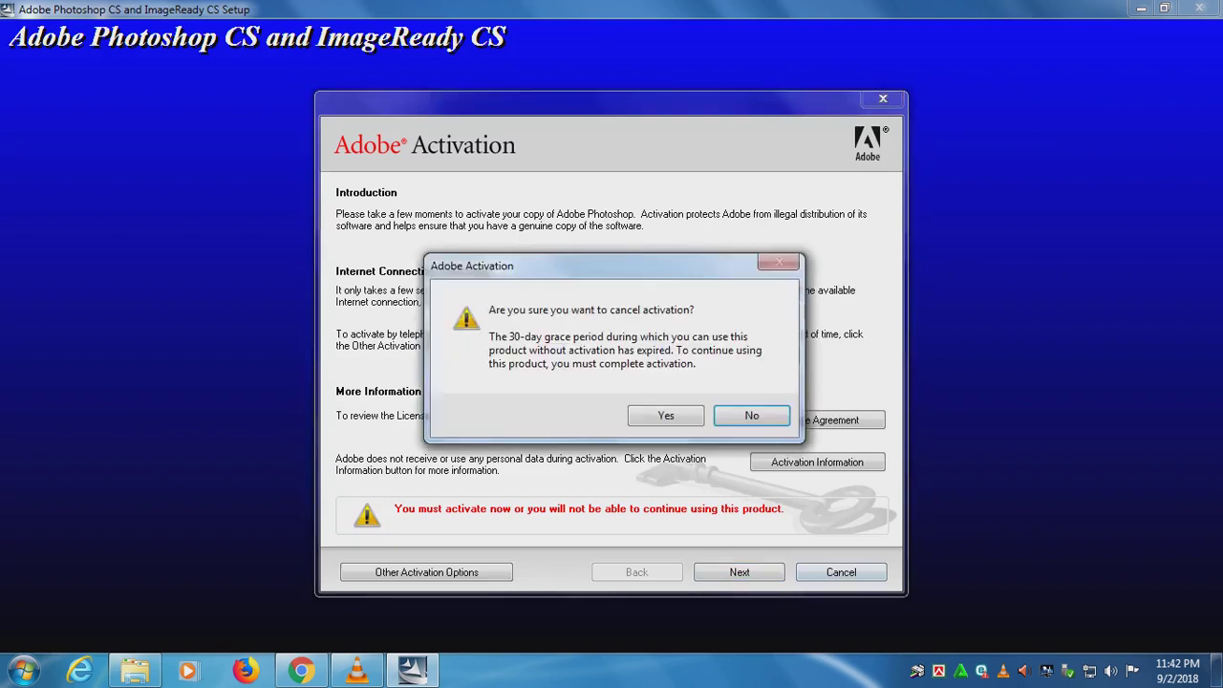
key(y)
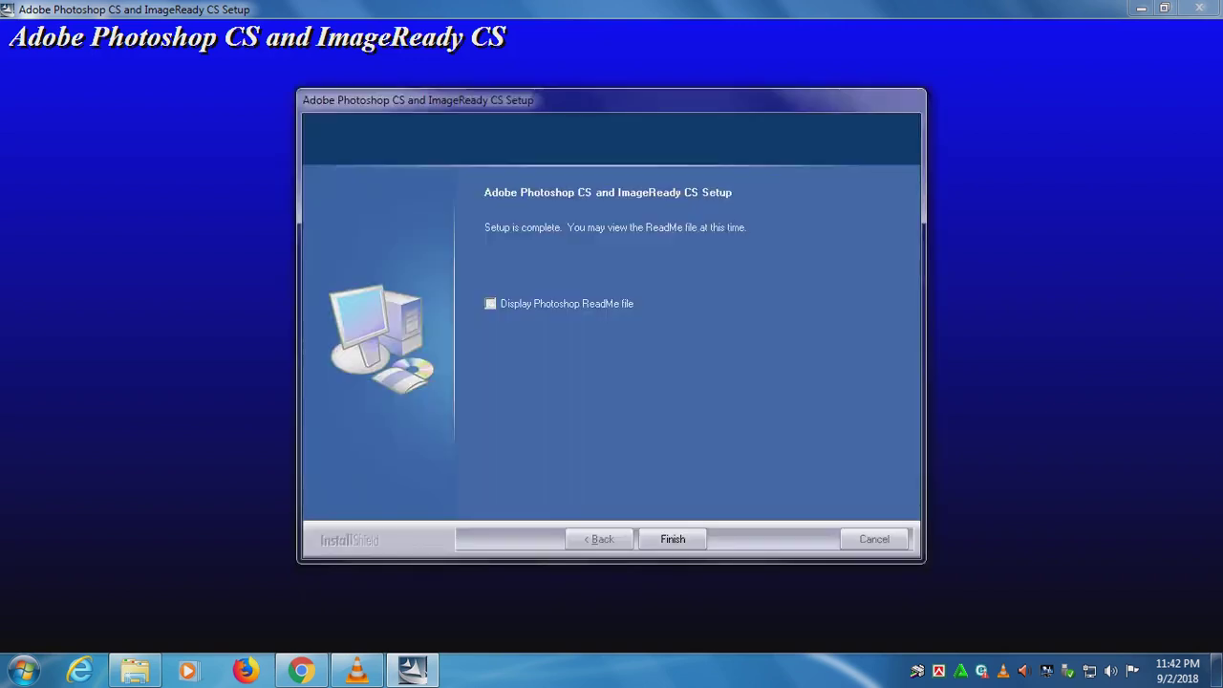
key(Return)
key(Return)
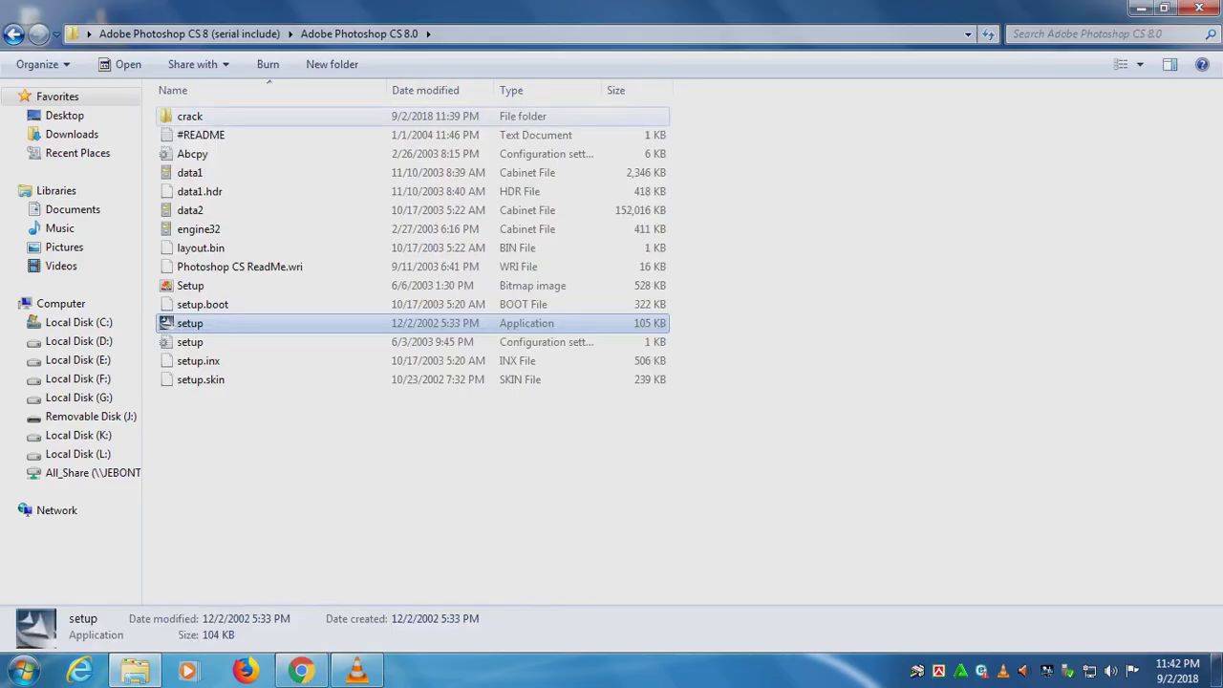
Copy both files from the crack folder.
double_click(189, 116)
drag(203, 188, 241, 114)
right_click(241, 114)
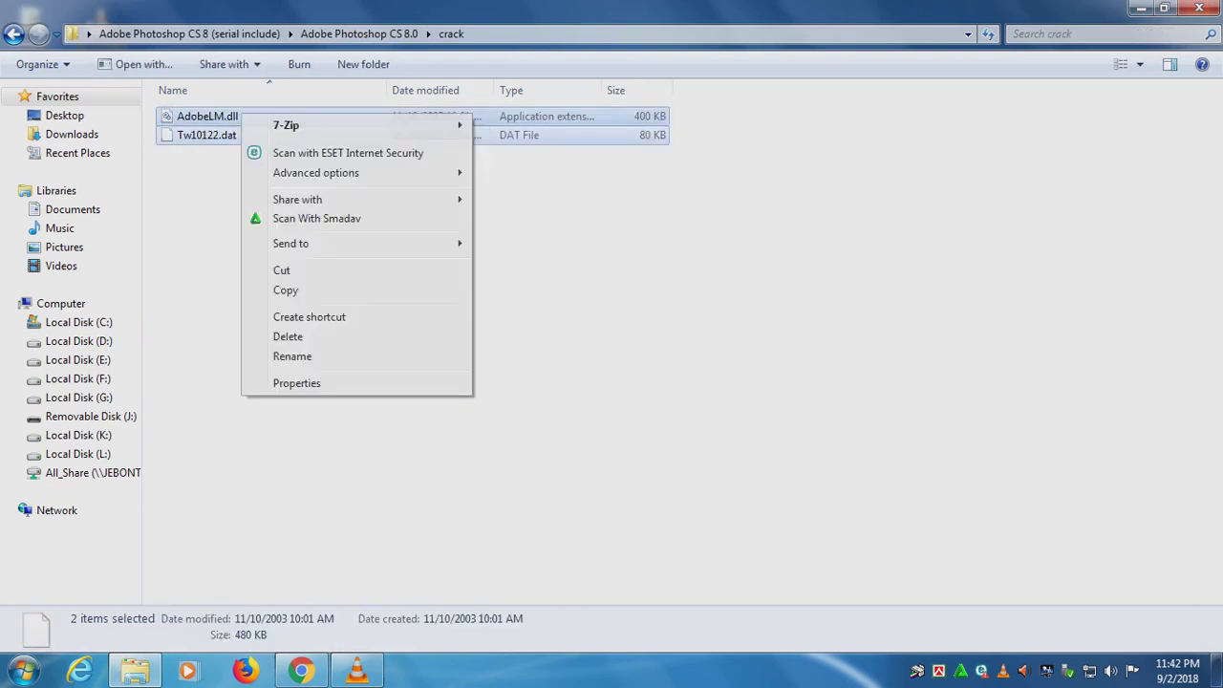
click(286, 289)
Paste them into C:\Program Files (x86)\Adobe\Photoshop CS, replacing AdobeLM.dll.
click(78, 322)
double_click(273, 169)
double_click(204, 116)
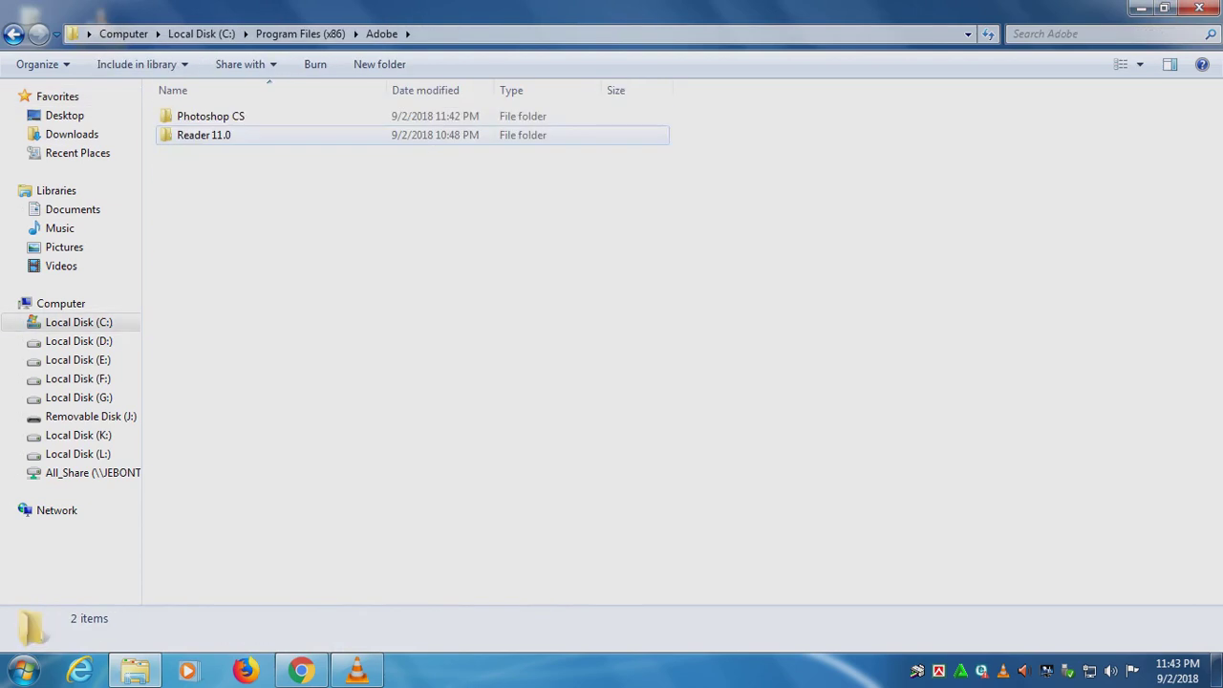
double_click(210, 115)
right_click(924, 284)
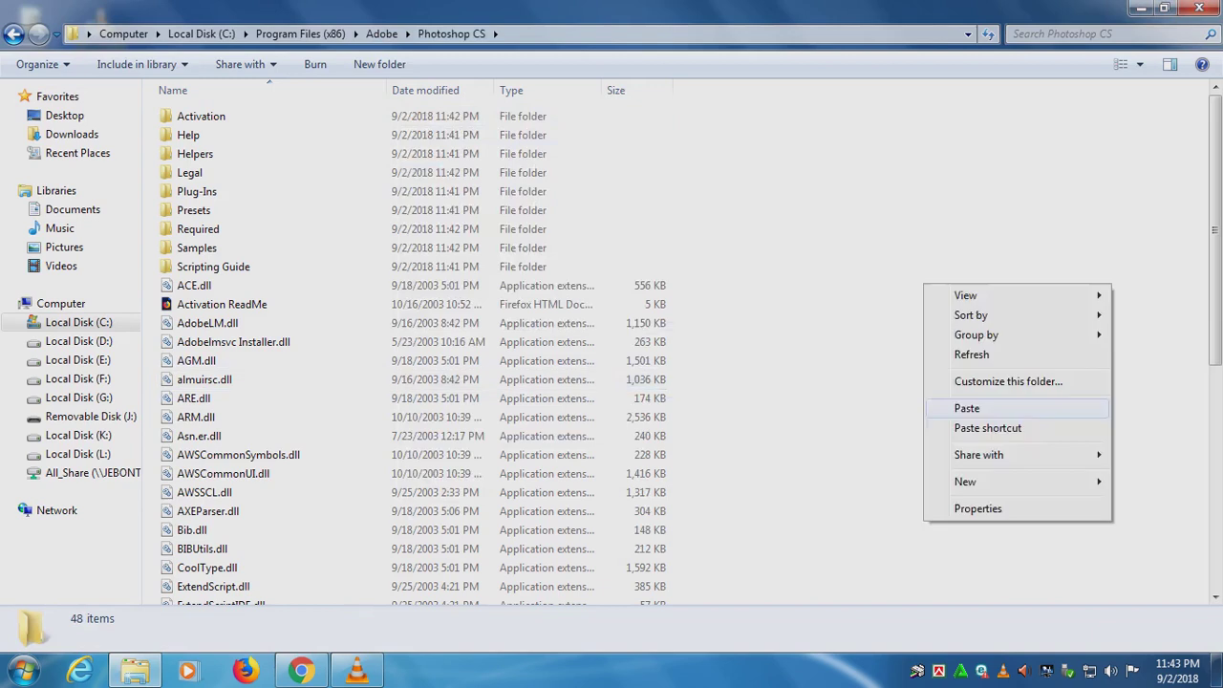
click(967, 408)
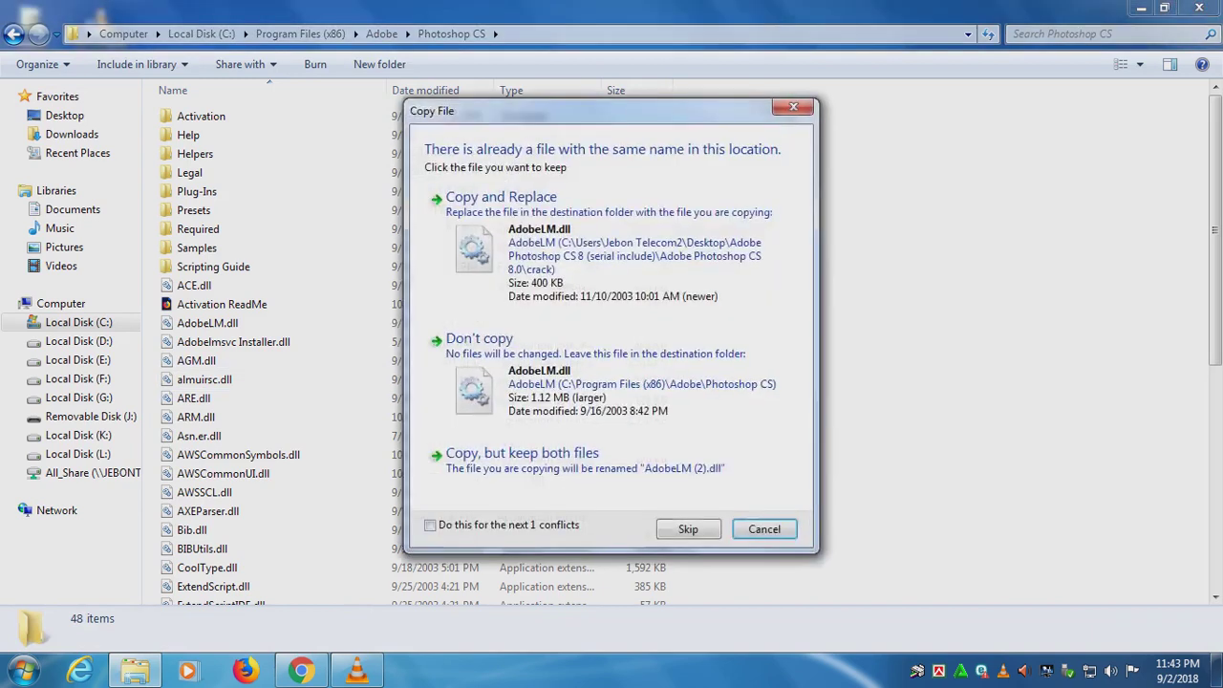
click(501, 197)
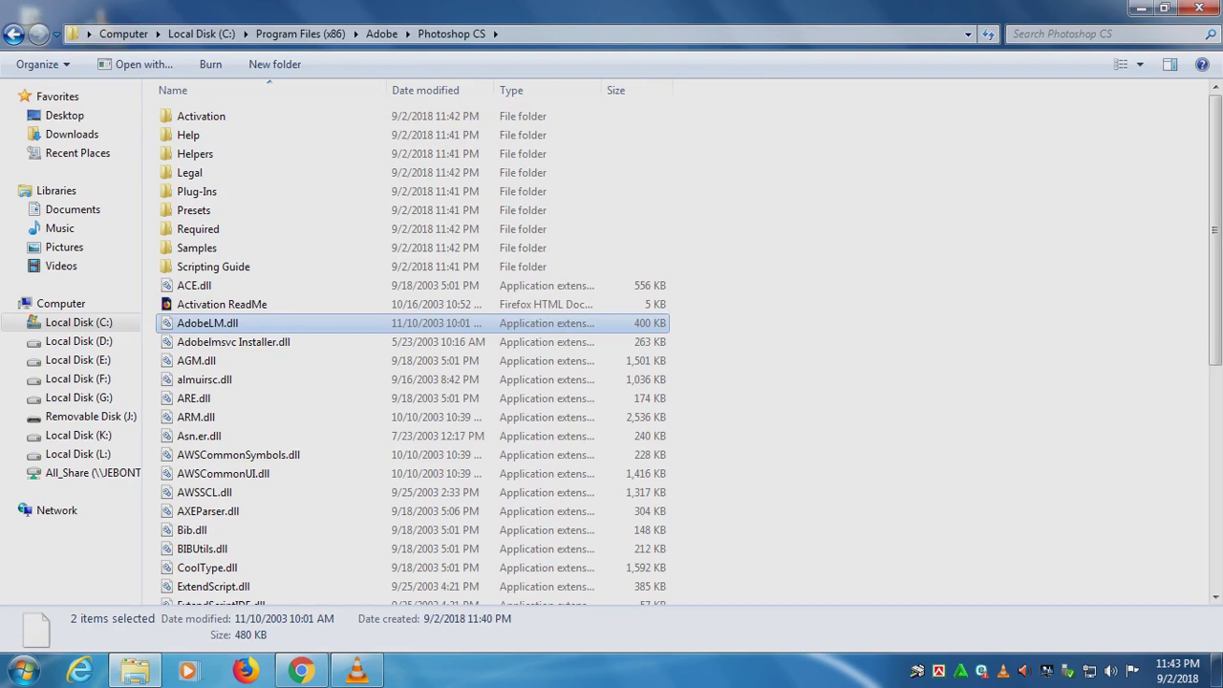
right_click(831, 219)
key(Escape)
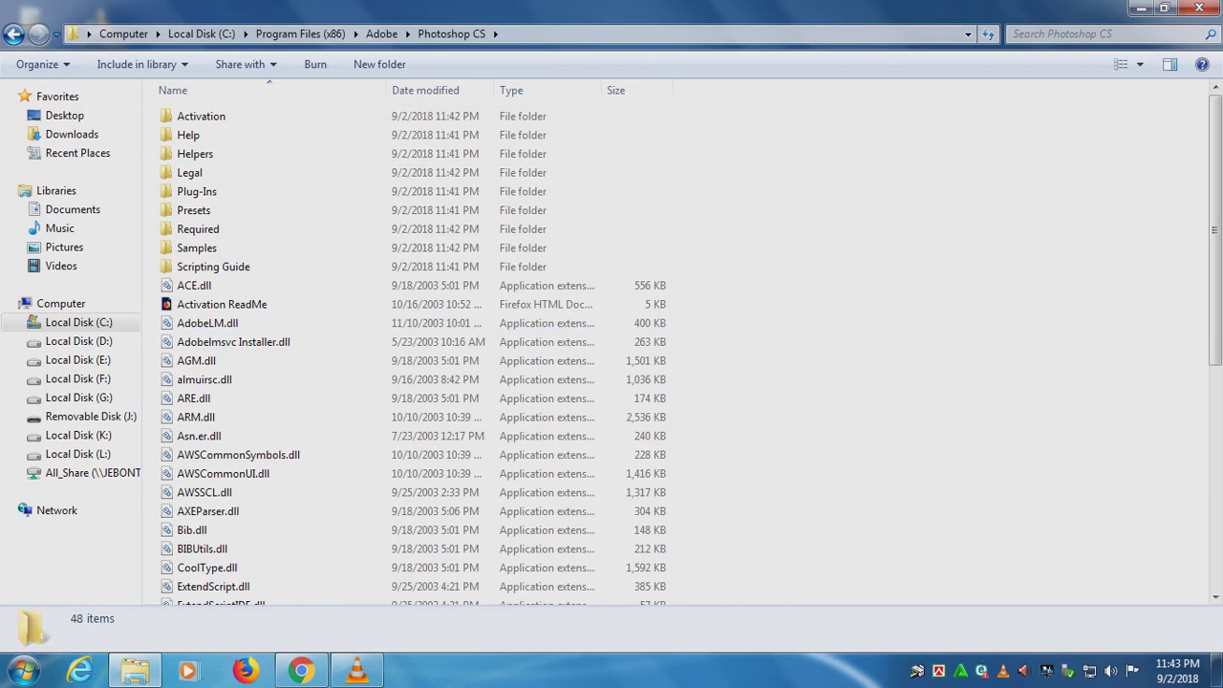
right_click(895, 205)
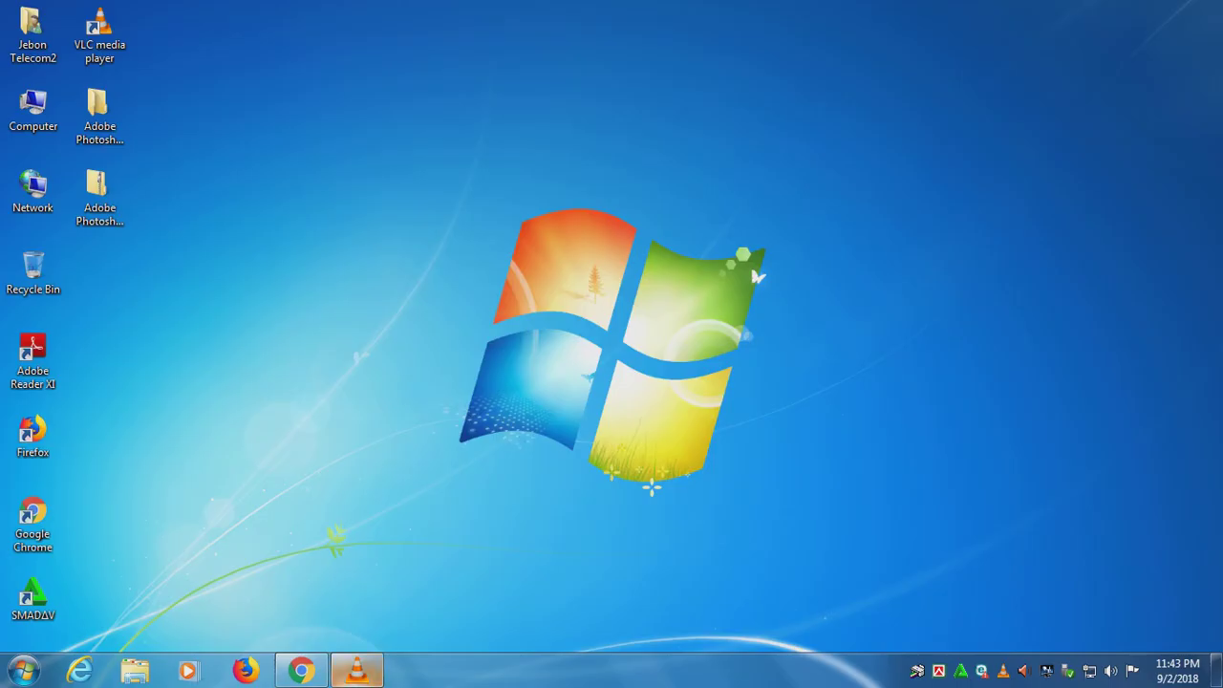
Launch Adobe Photoshop CS from Start > All Programs.
click(356, 670)
click(24, 670)
click(58, 586)
click(80, 261)
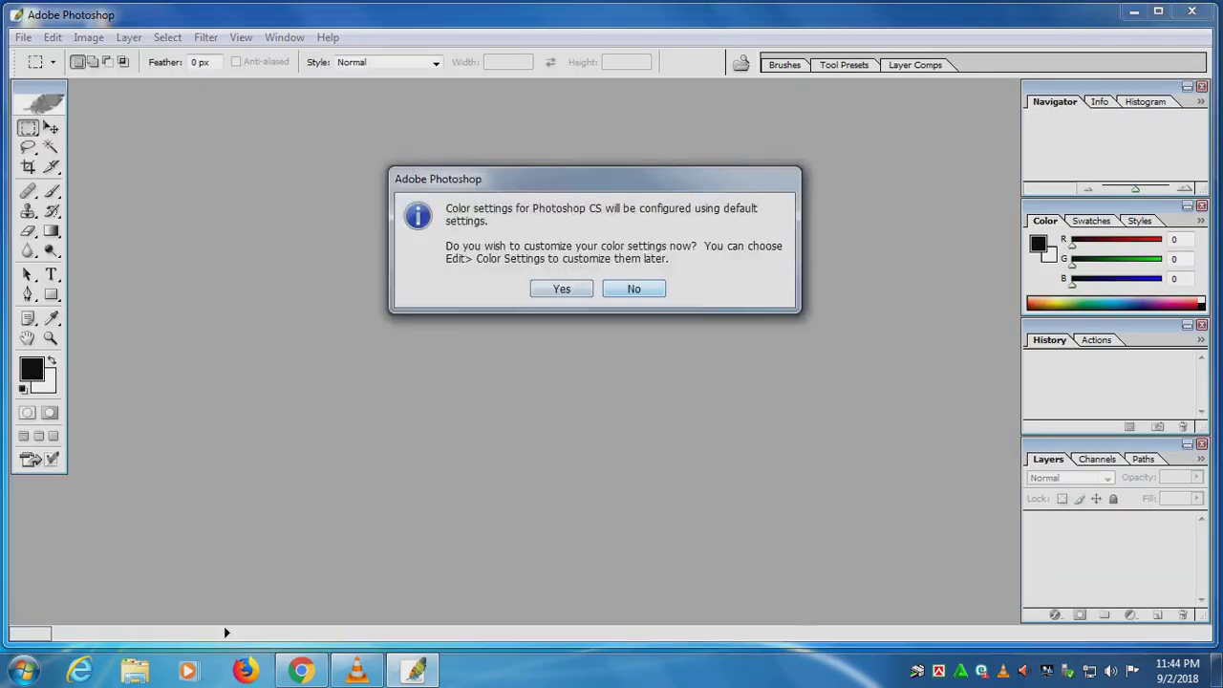
Decline colour-settings customisation, close the Welcome Screen, and go to File > Import.
key(Return)
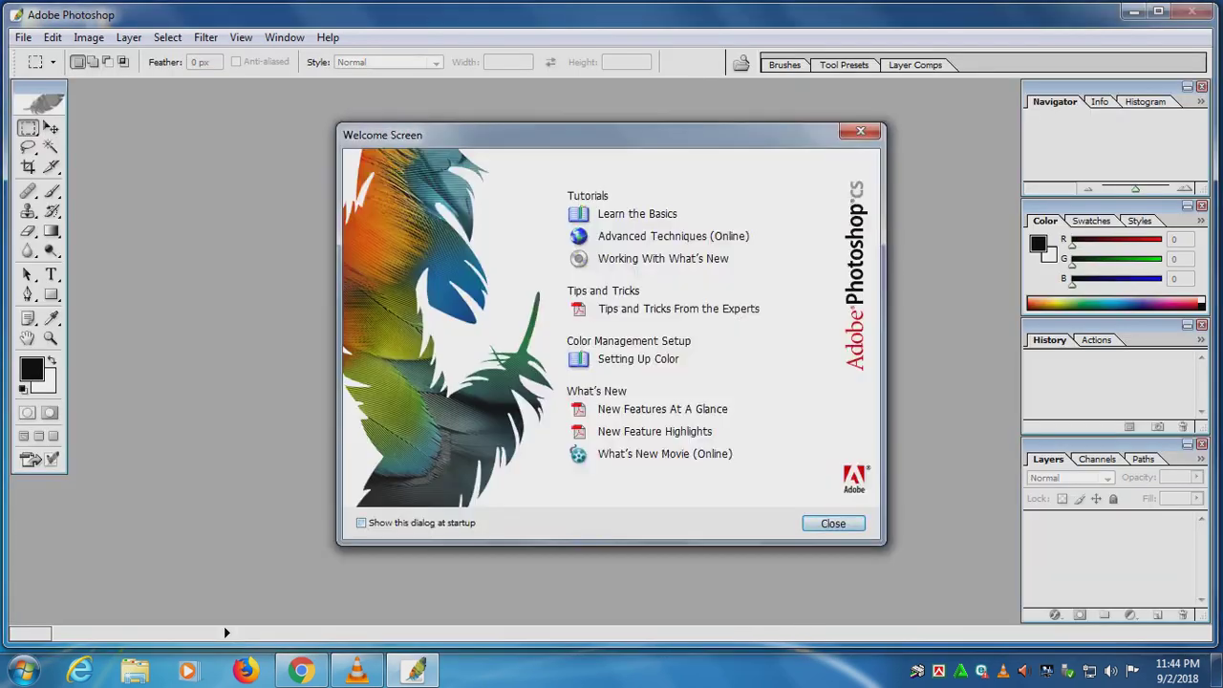
key(Escape)
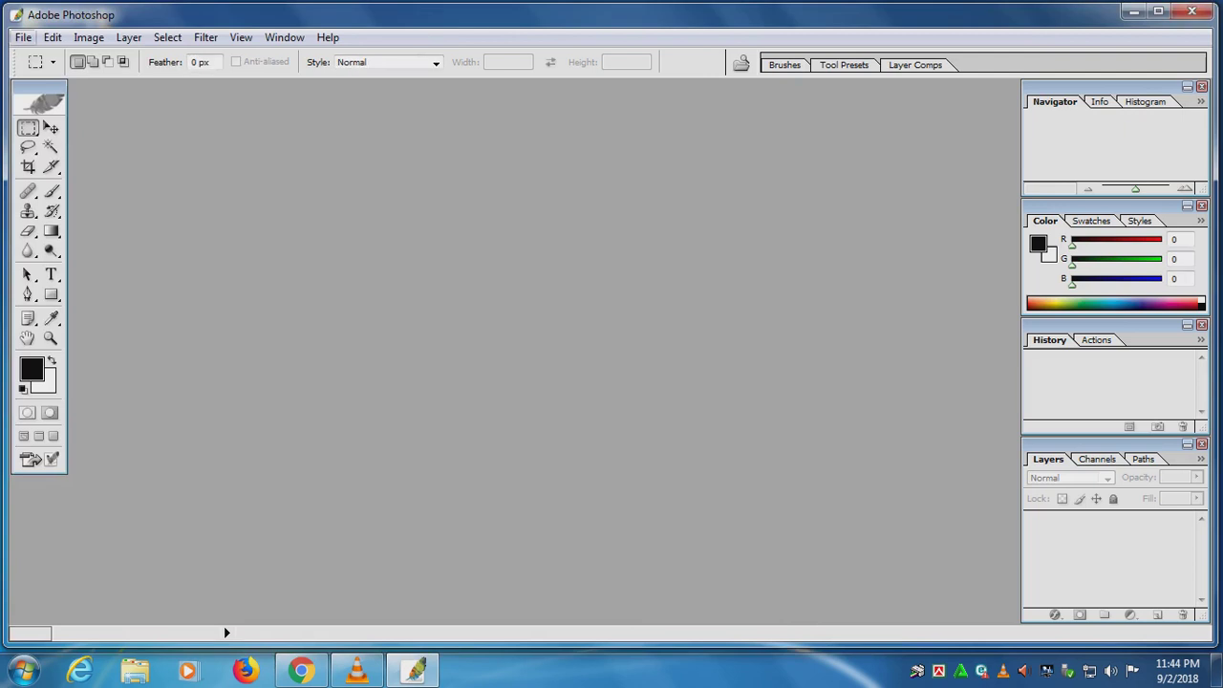
key(alt+f)
key(Right)
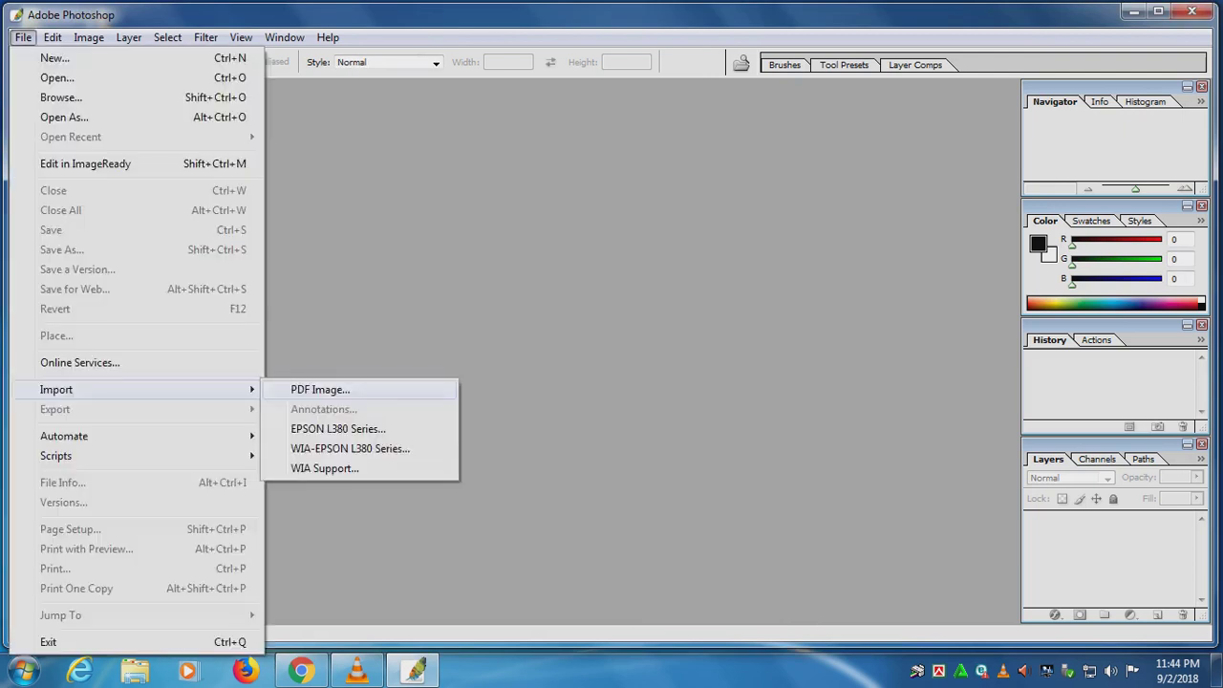
key(Escape)
key(Escape)
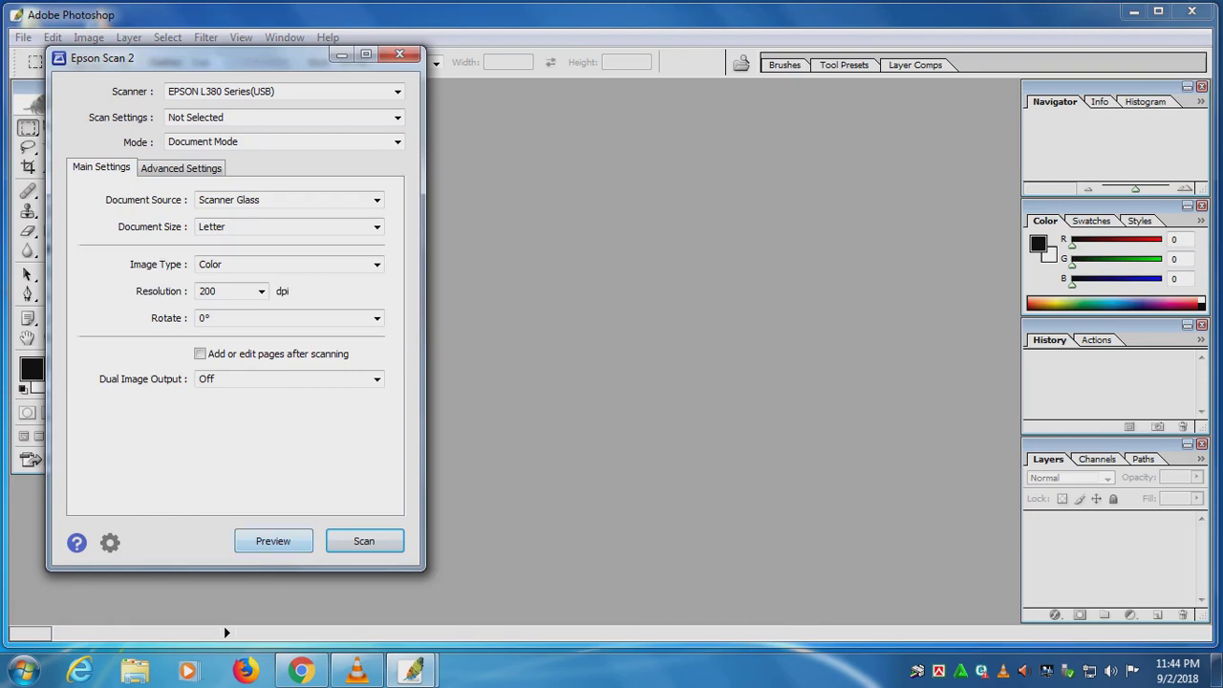
Preview the phone on the scanner glass and scan it into Photoshop.
click(272, 541)
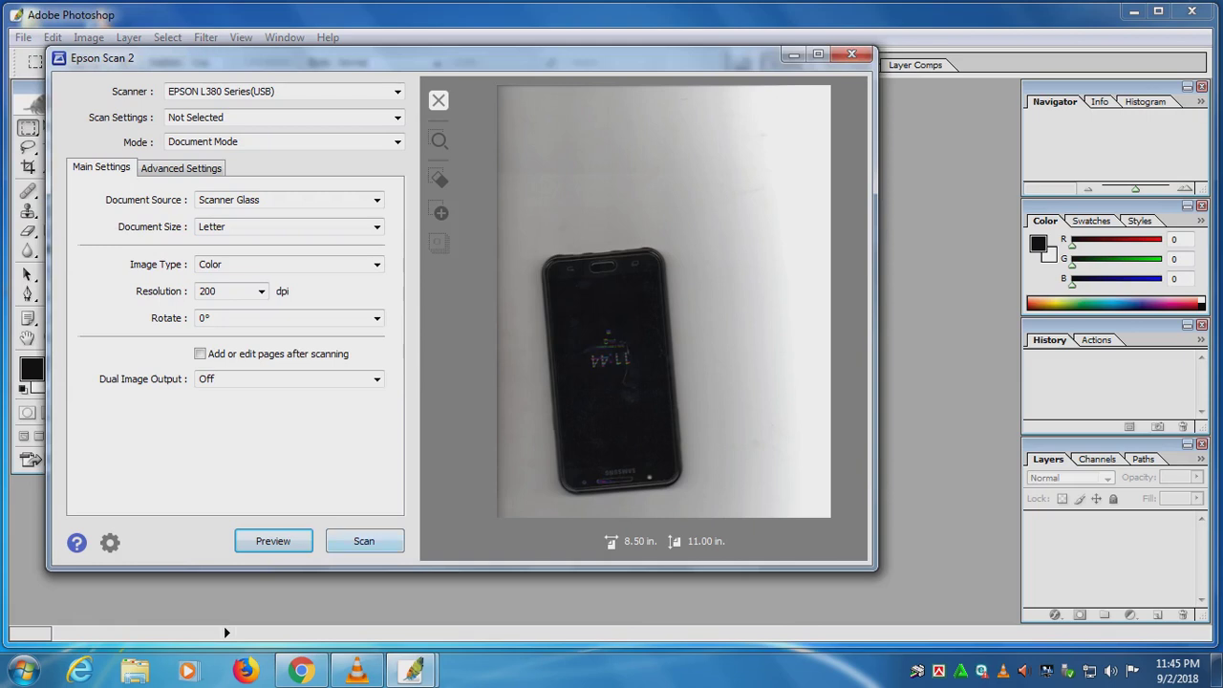
click(364, 541)
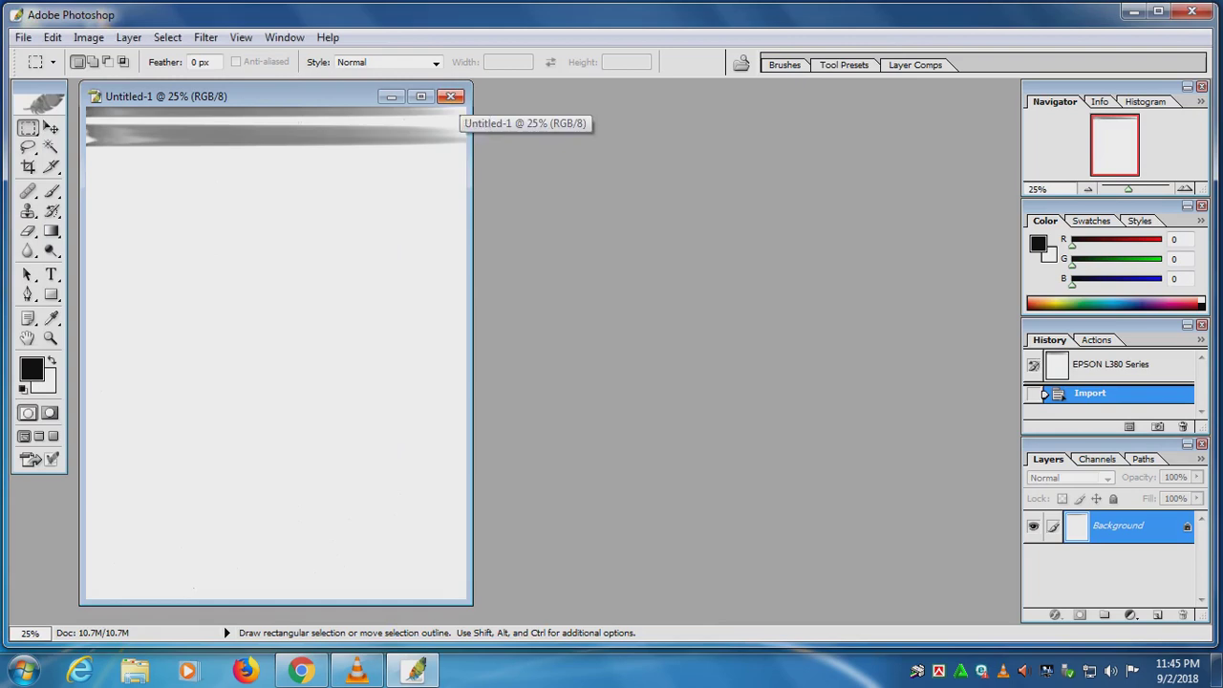
Close Untitled-1 without saving and rescan via File > Import > EPSON L380 Series.
click(451, 97)
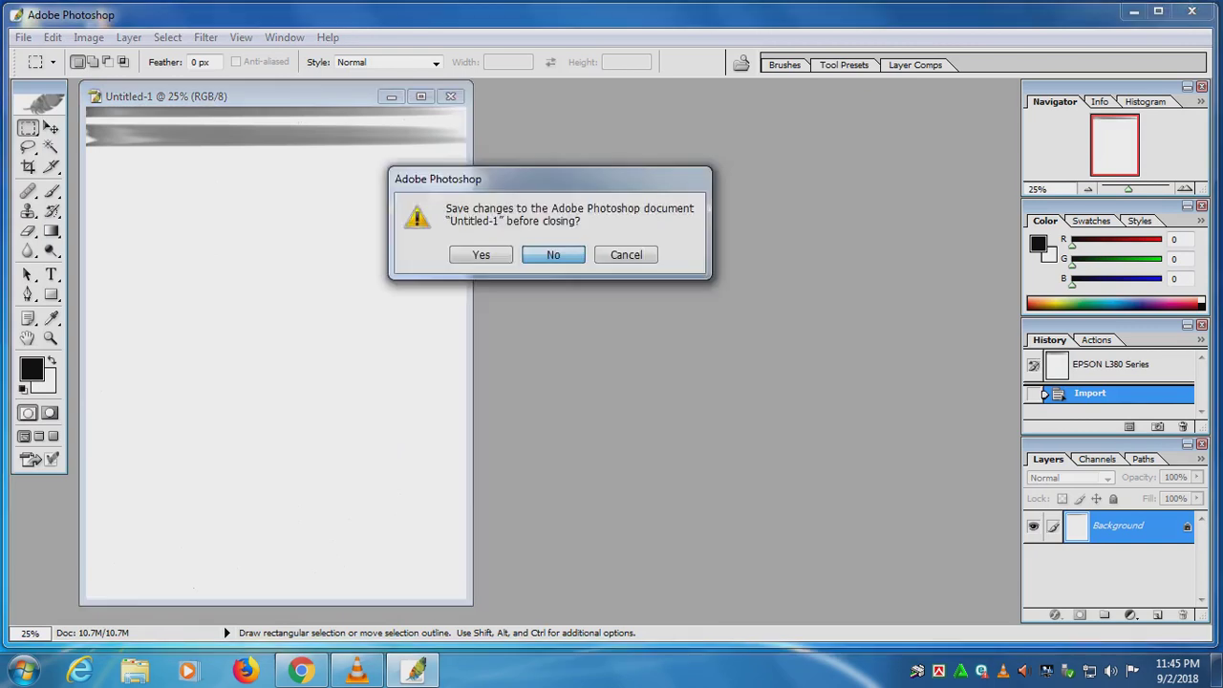
click(553, 254)
click(23, 37)
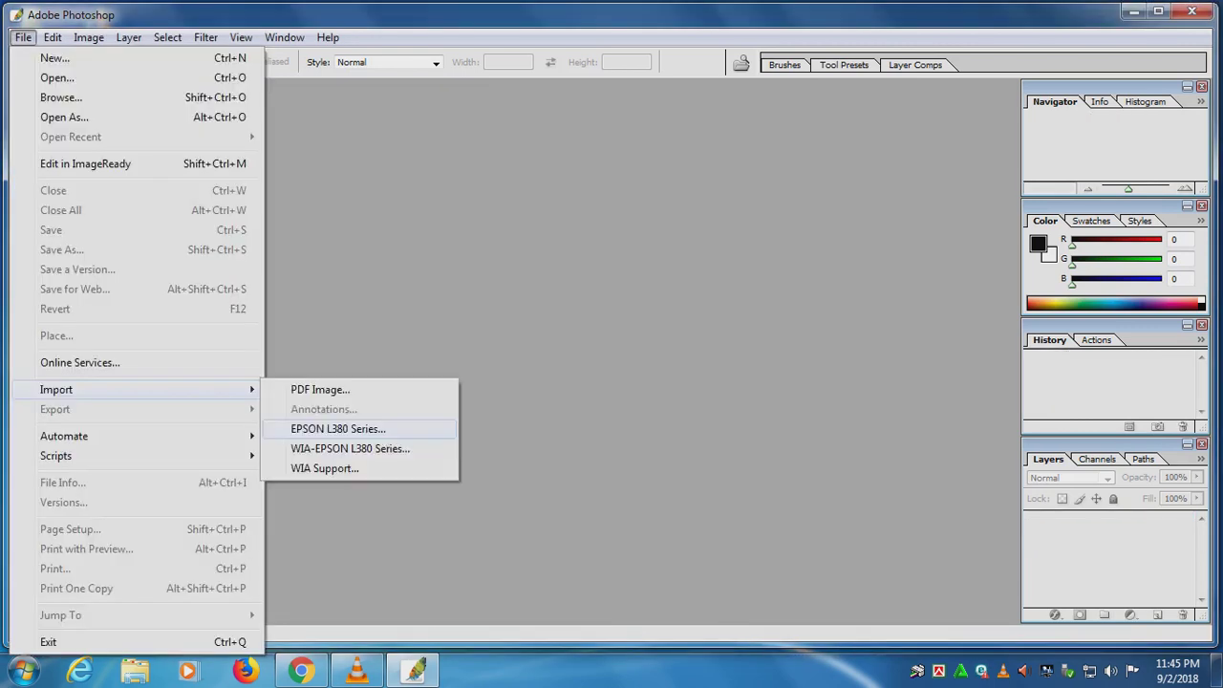
click(339, 428)
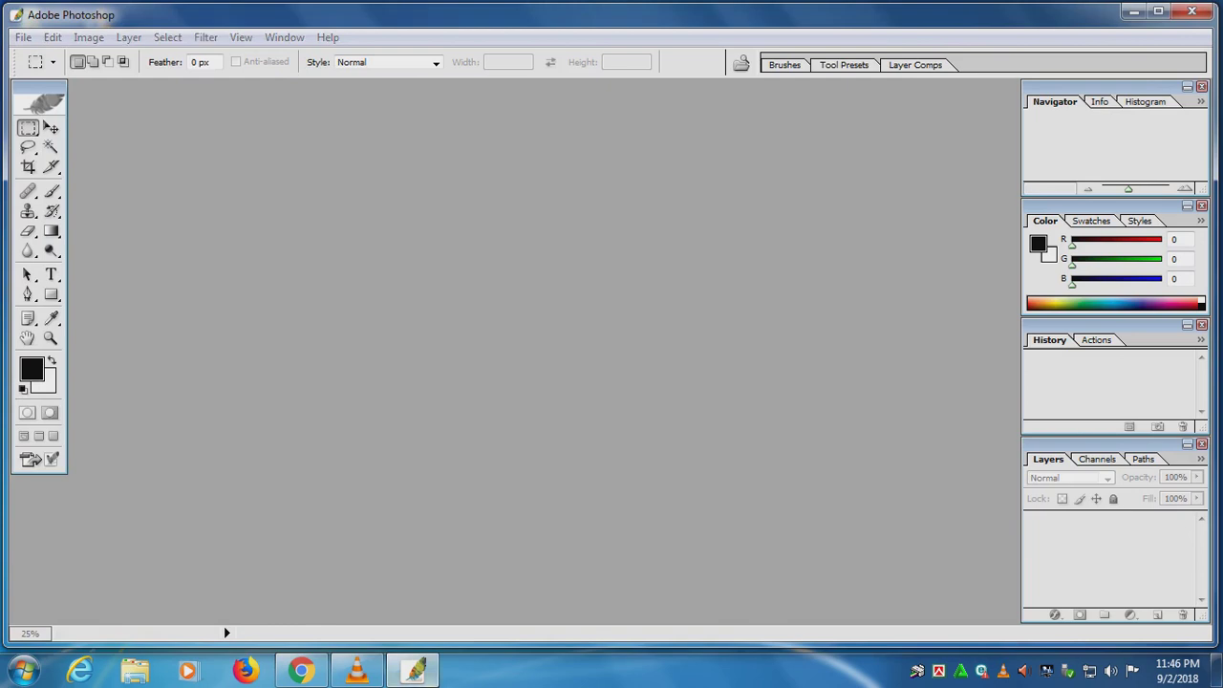
key(Return)
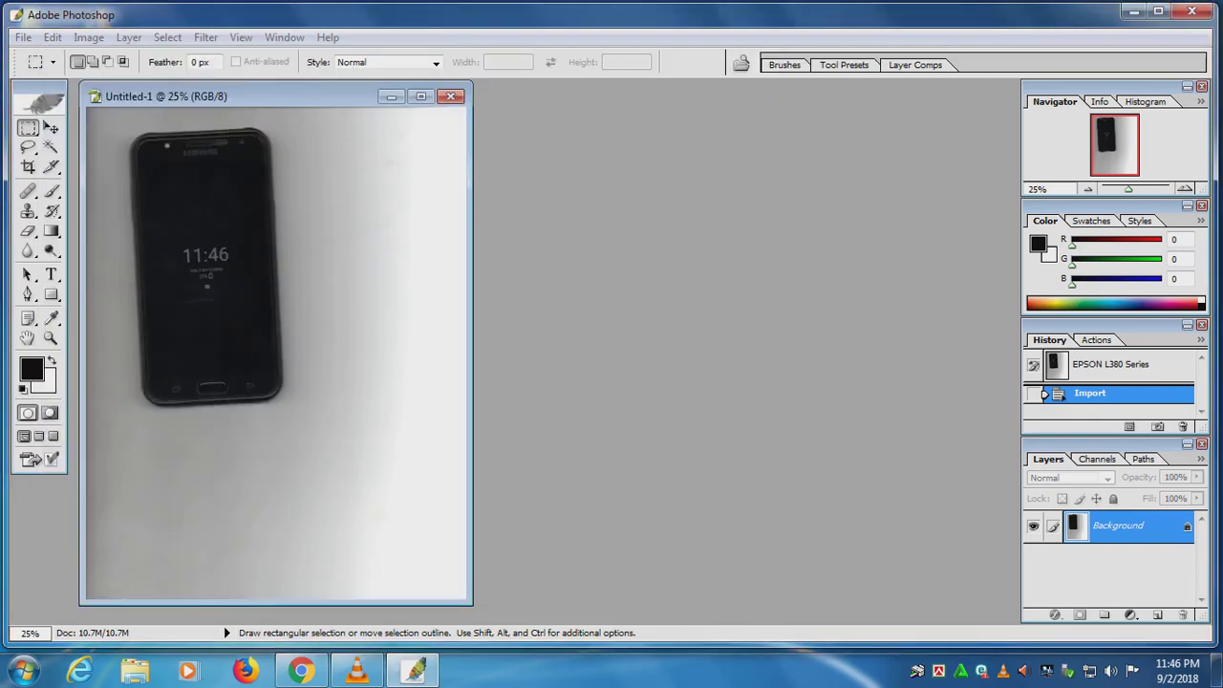
Print the scan on the EPSON L380 Series despite clipping, then browse Network in Explorer.
key(alt+f)
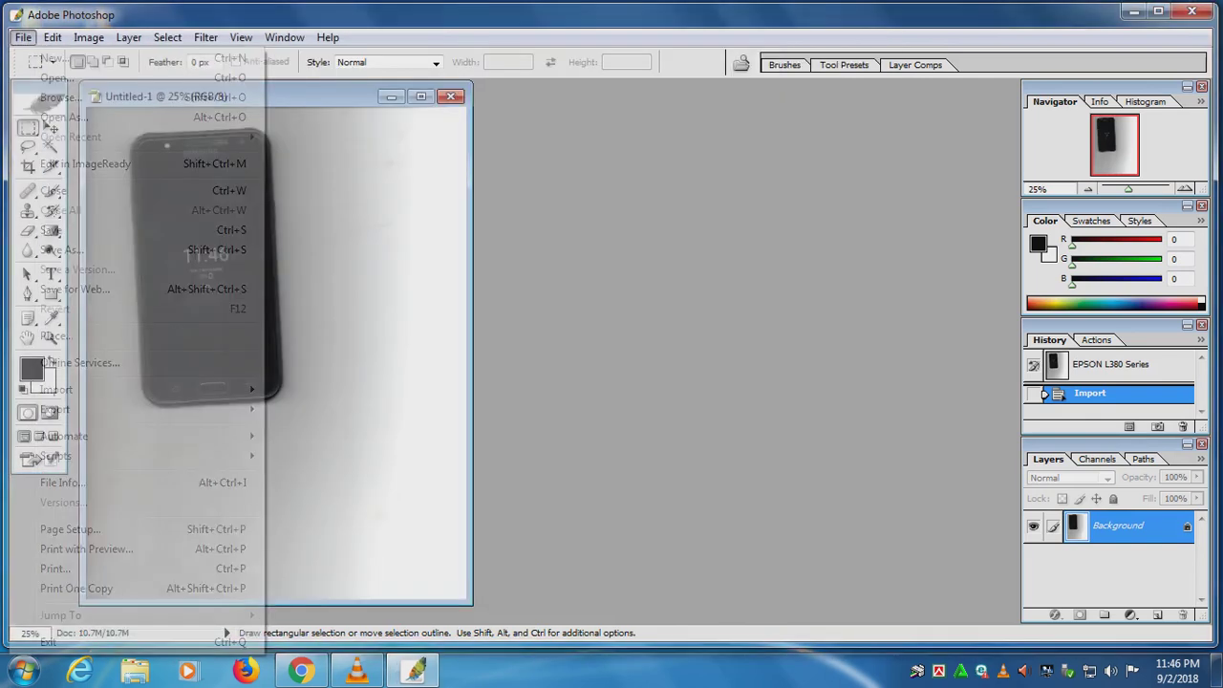
click(55, 567)
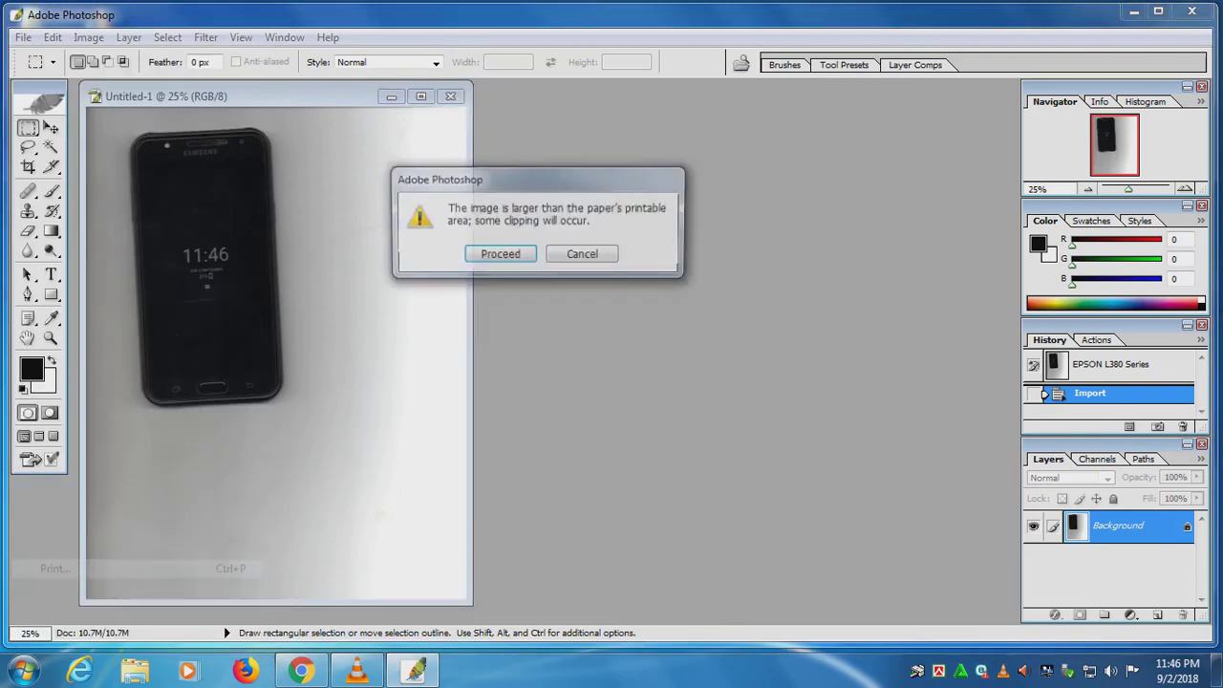
key(Return)
key(alt+p)
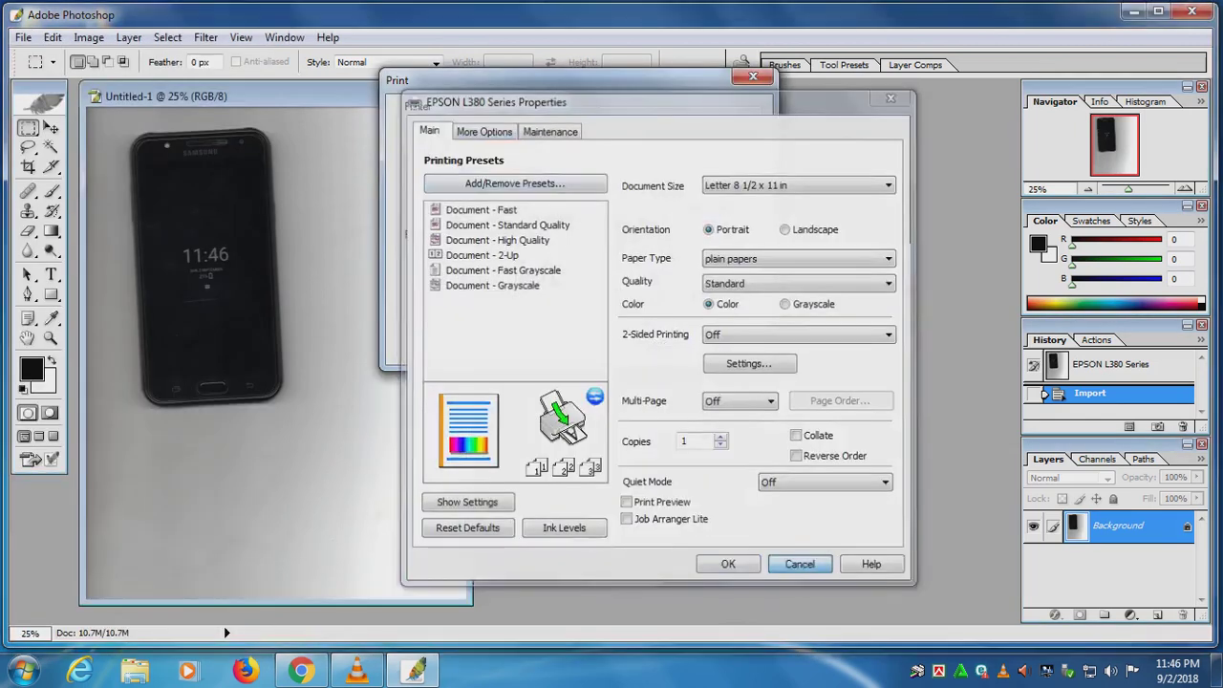
key(Escape)
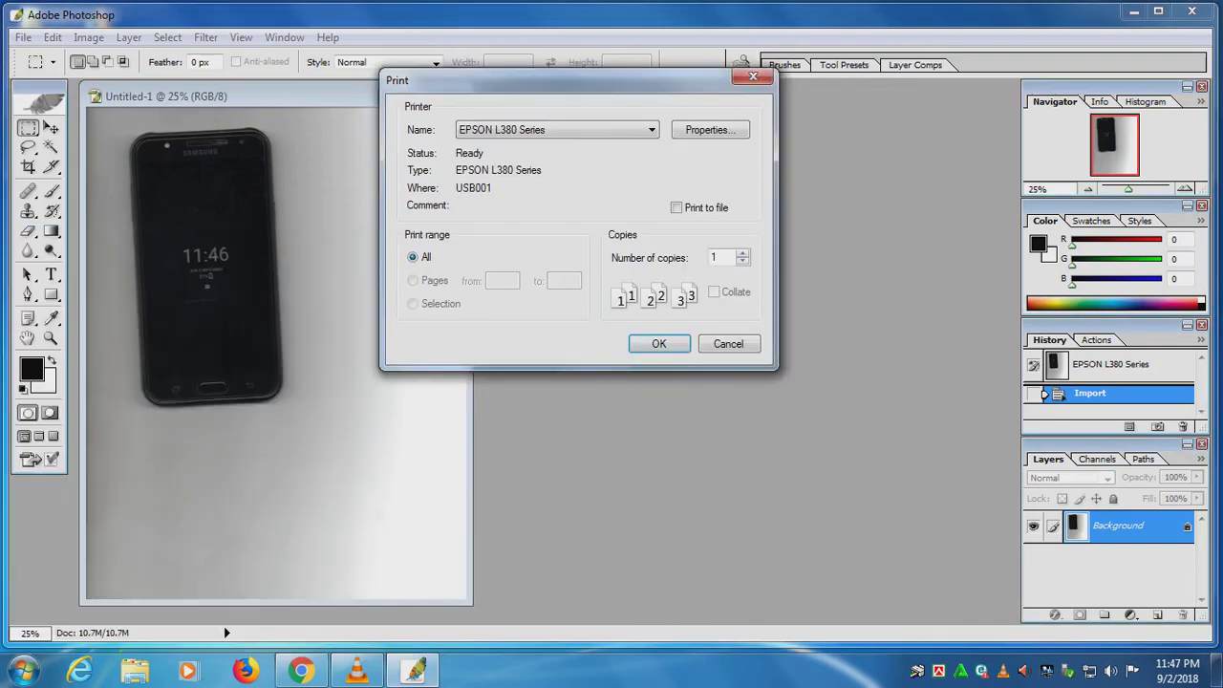
key(super+e)
click(56, 511)
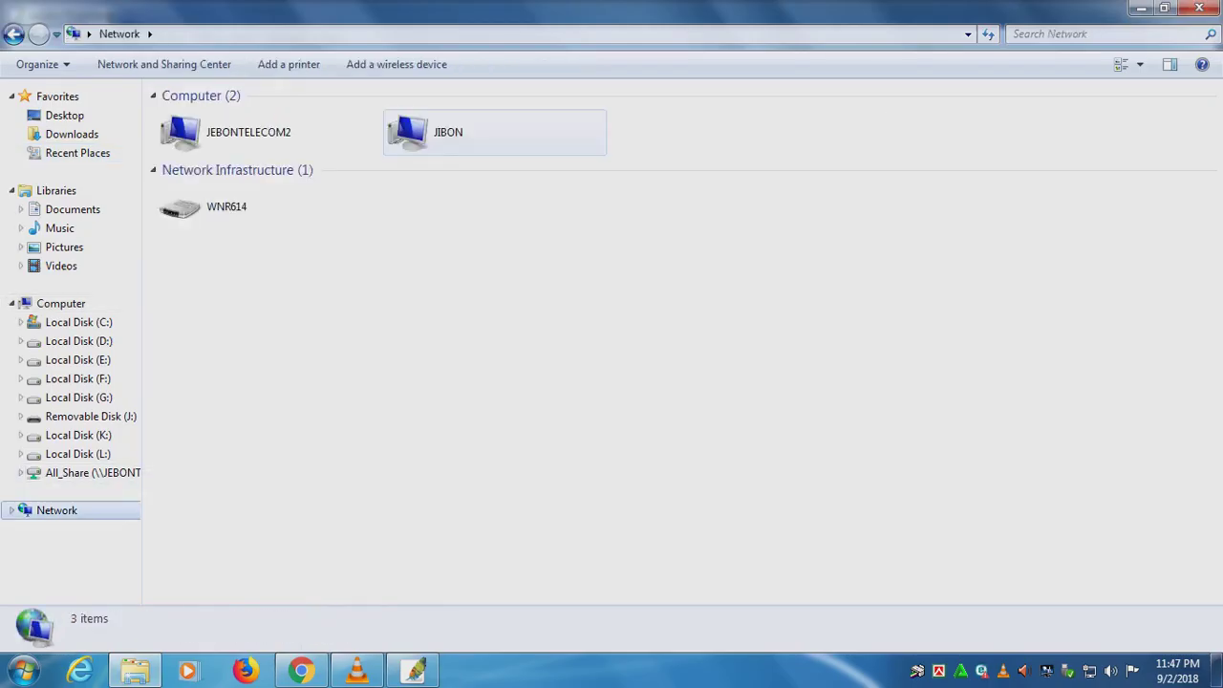
Open the network computer and connect its shared Canon LBP printer, dismissing the no-driver message.
double_click(448, 132)
double_click(268, 109)
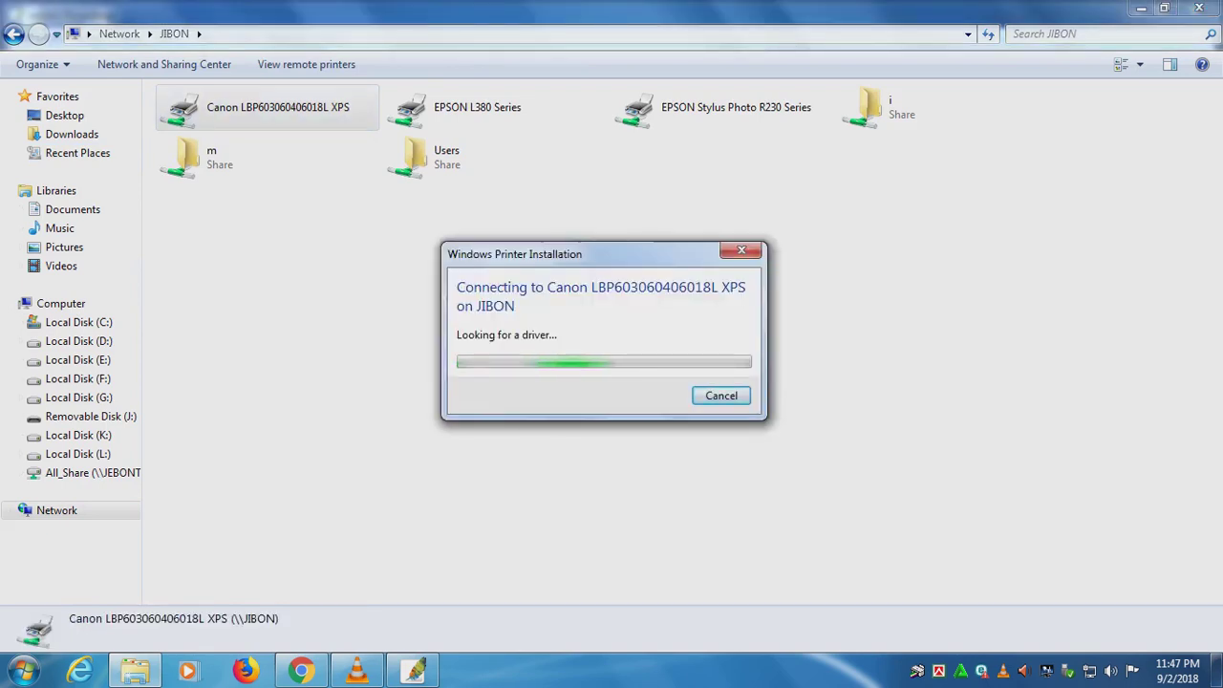
key(Return)
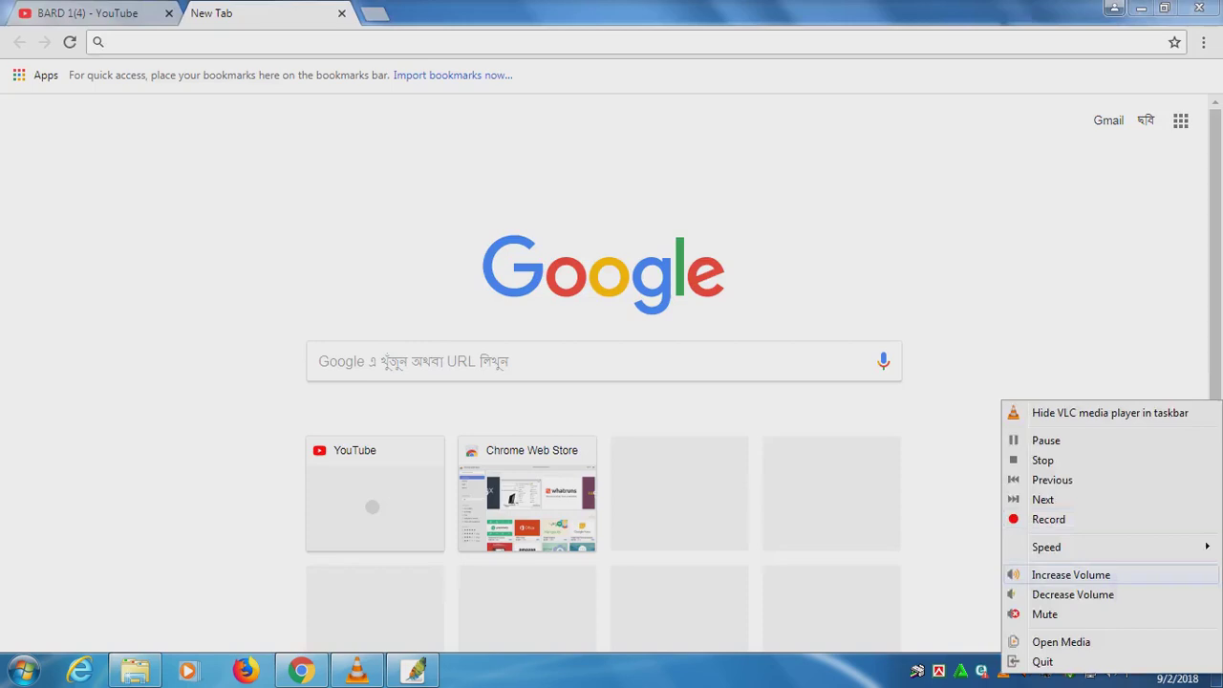
click(1002, 682)
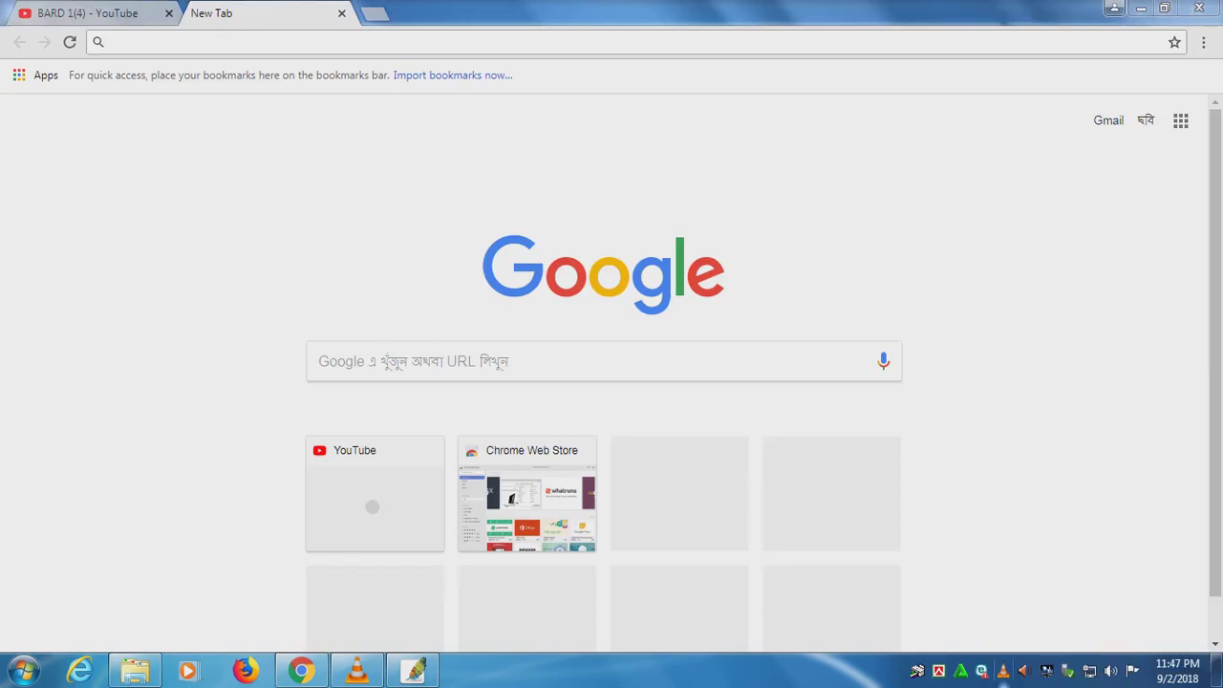